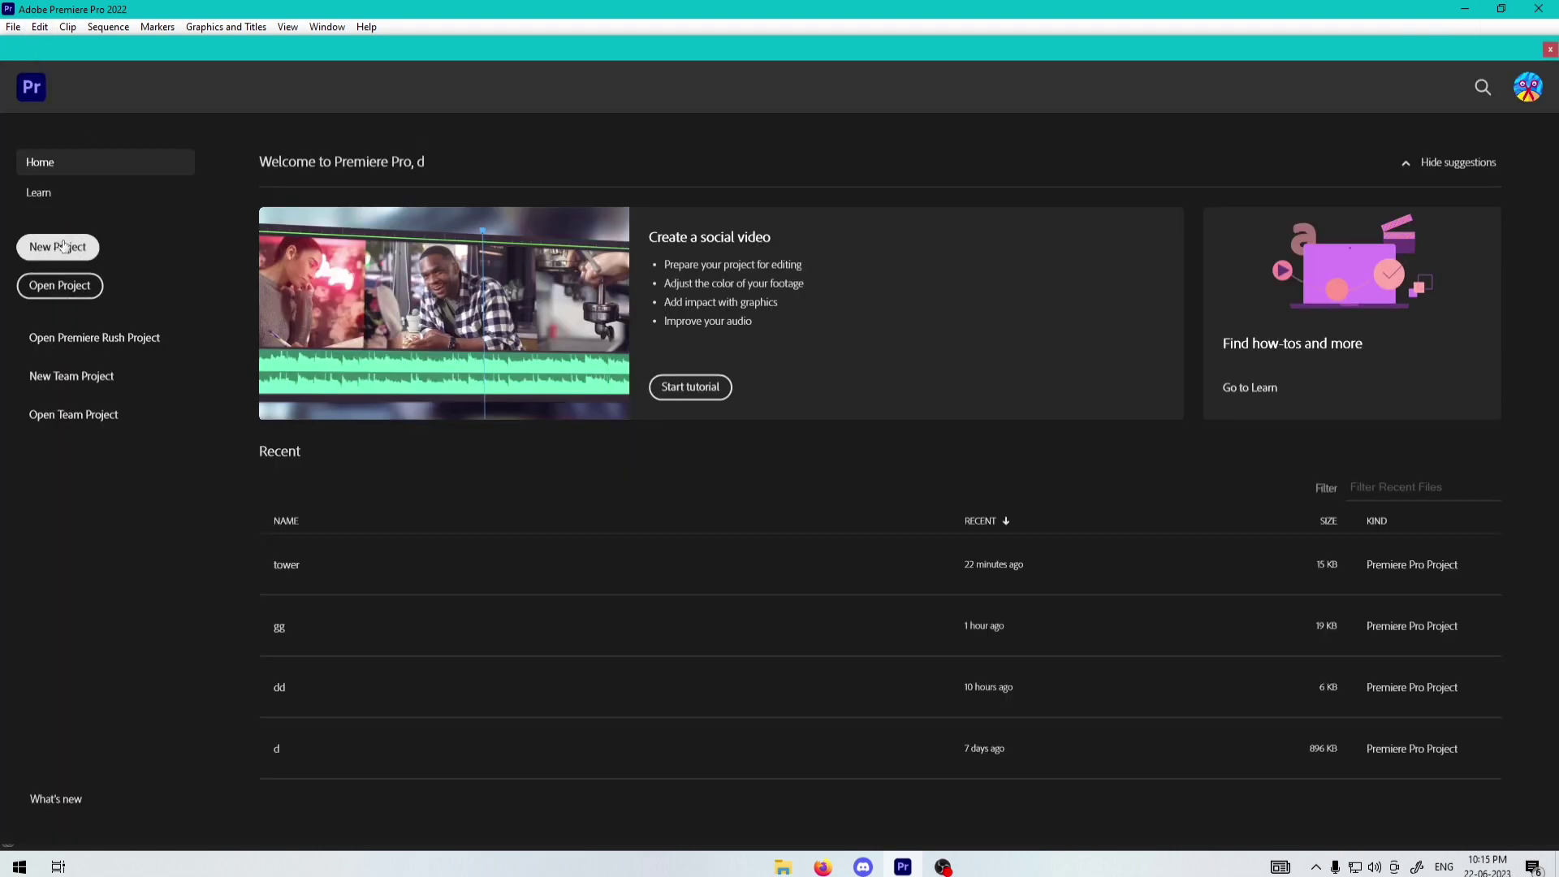
# - Create a new Premiere Pro project named 'tu' saved on drive Z:
pyautogui.click(65, 247)
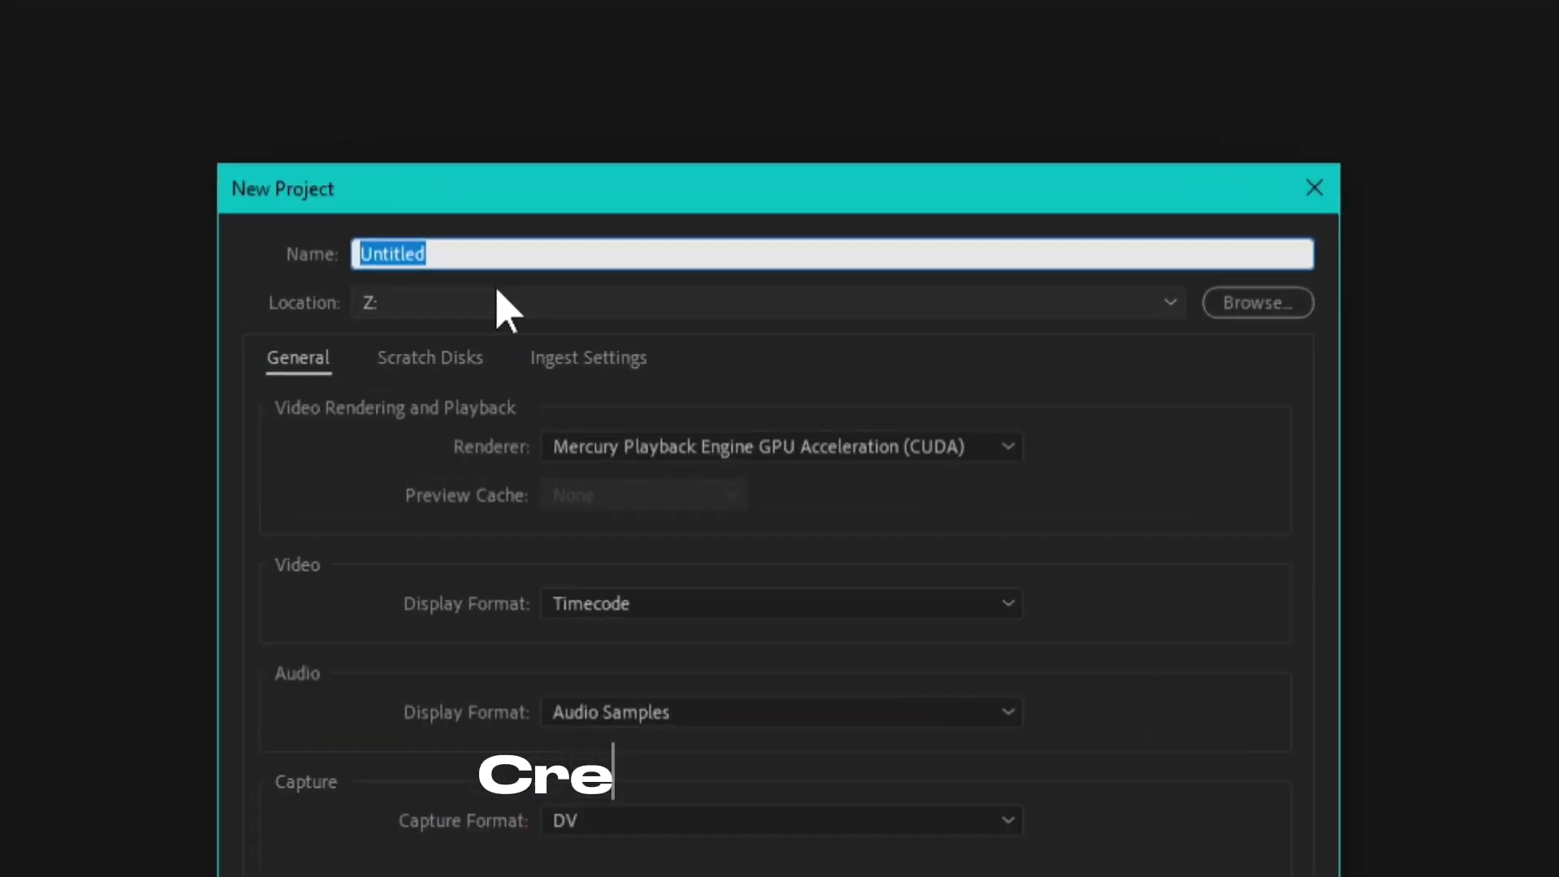
pyautogui.write('tu')
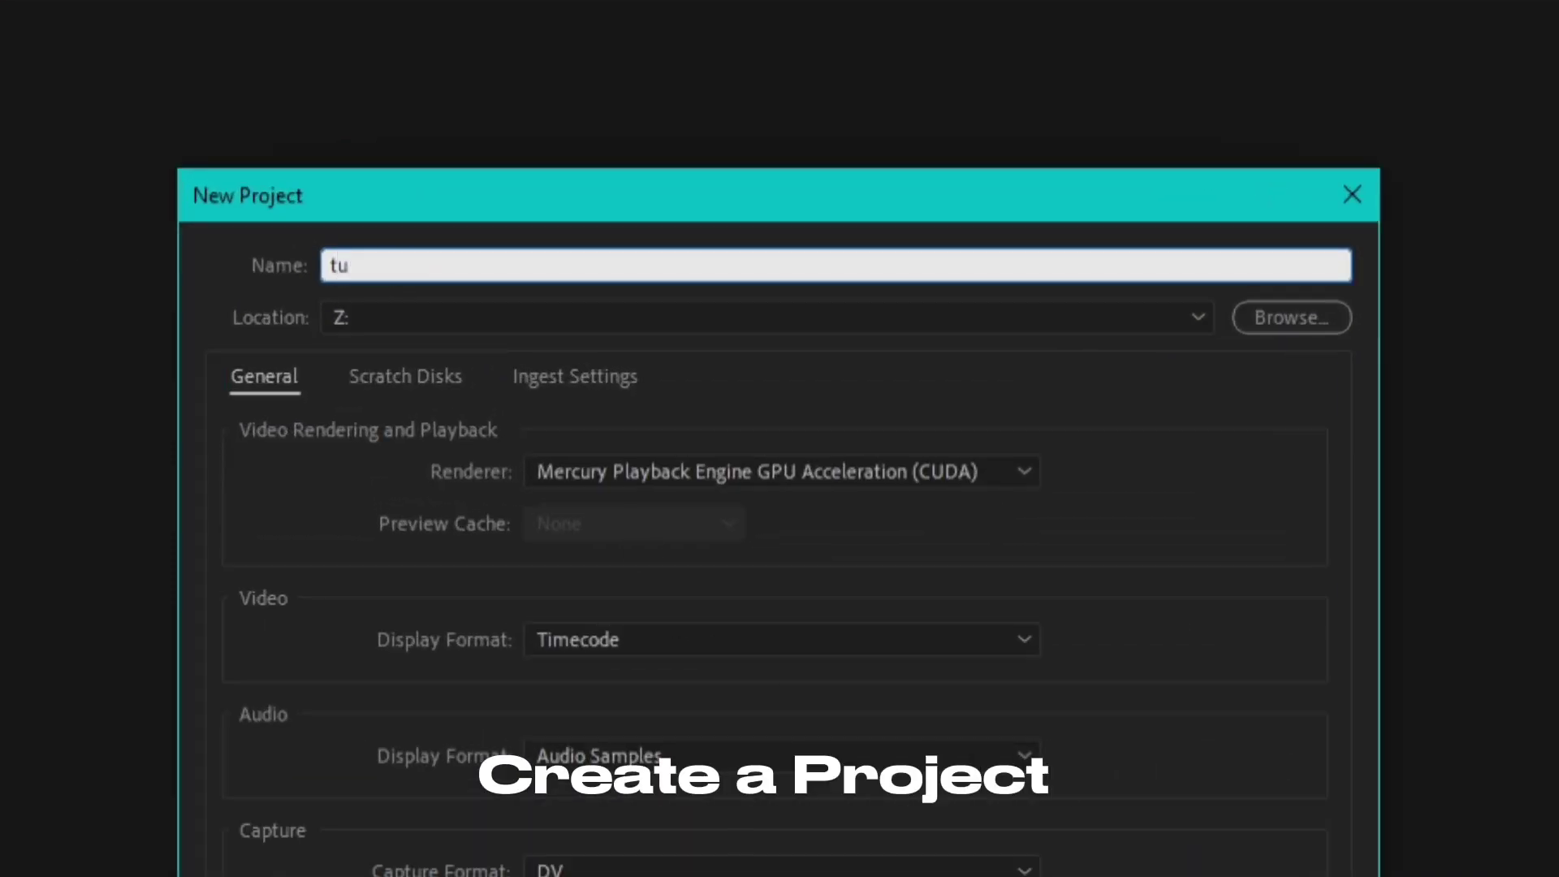
pyautogui.click(950, 656)
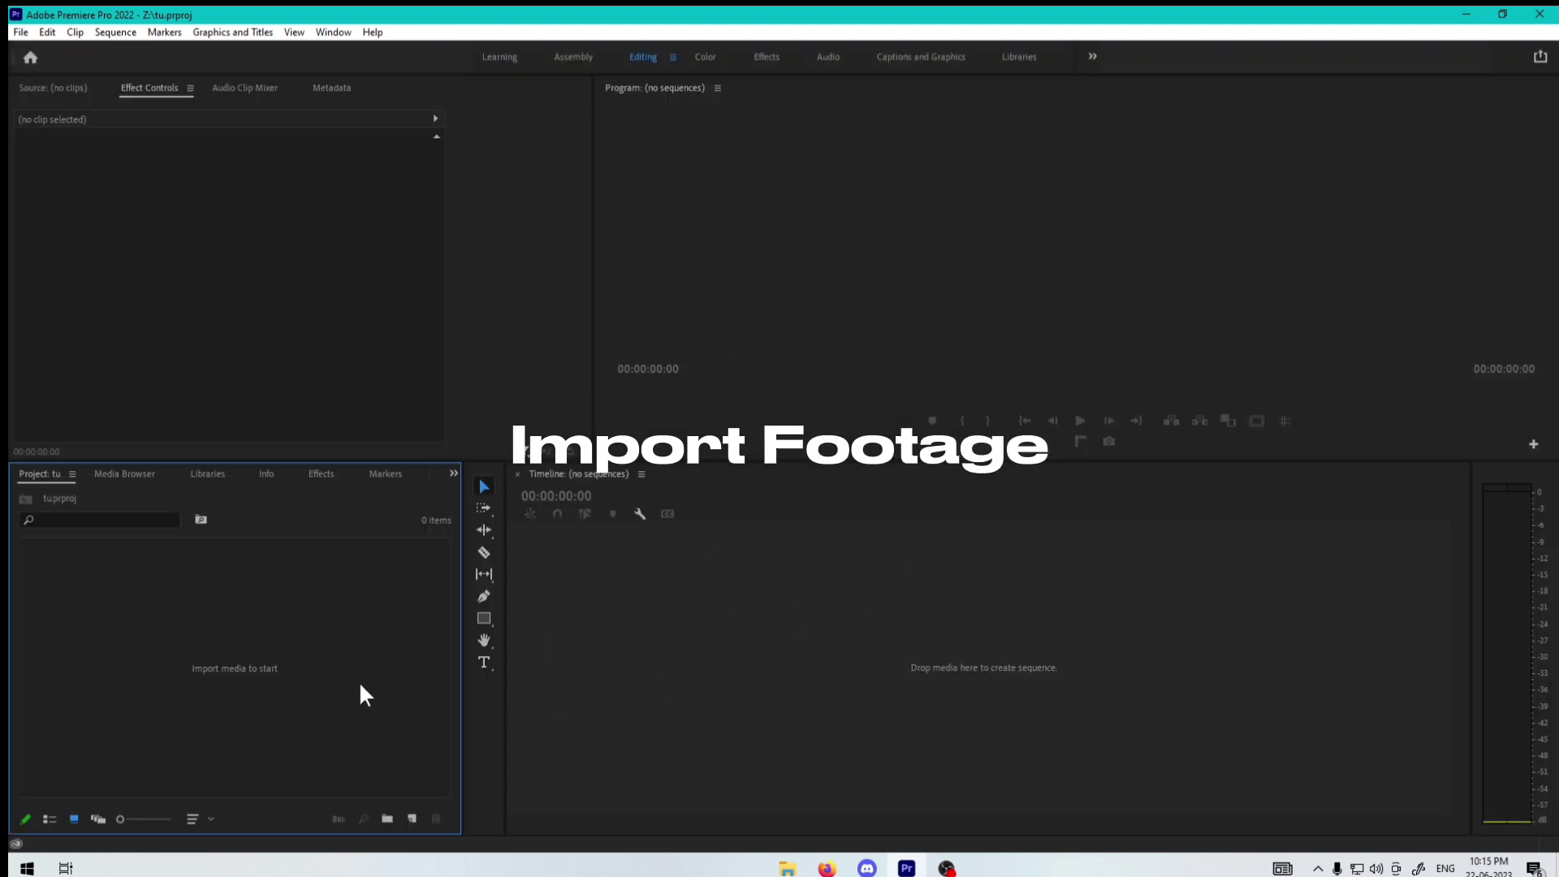
# - Import Eiffel tower.mp4, build an Eiffel tower sequence from it, and scrub into the footage
pyautogui.rightClick(326, 639)
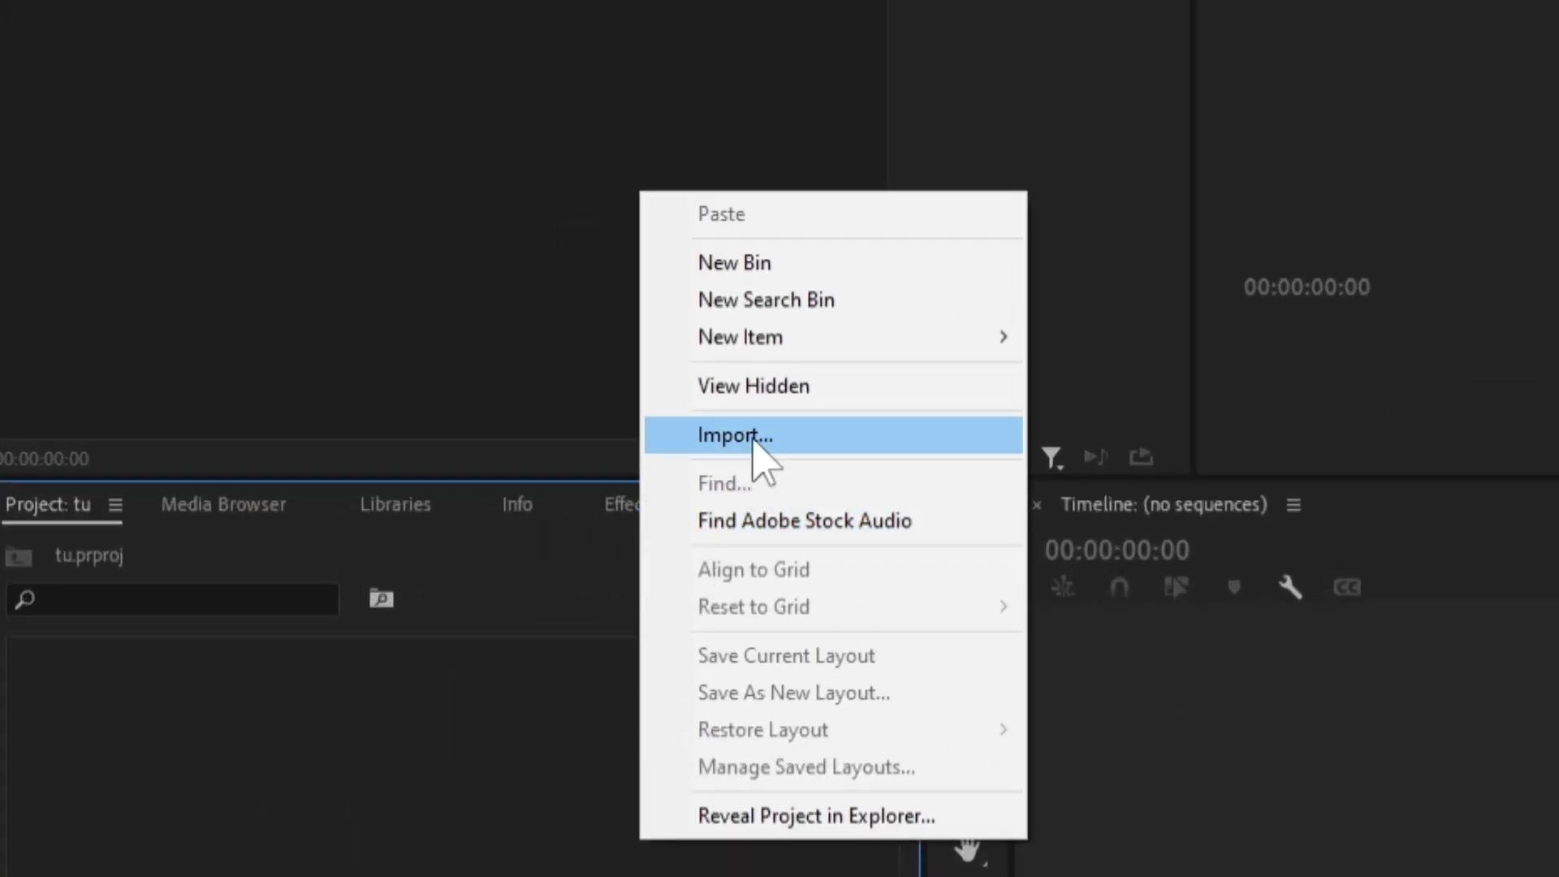
pyautogui.click(382, 442)
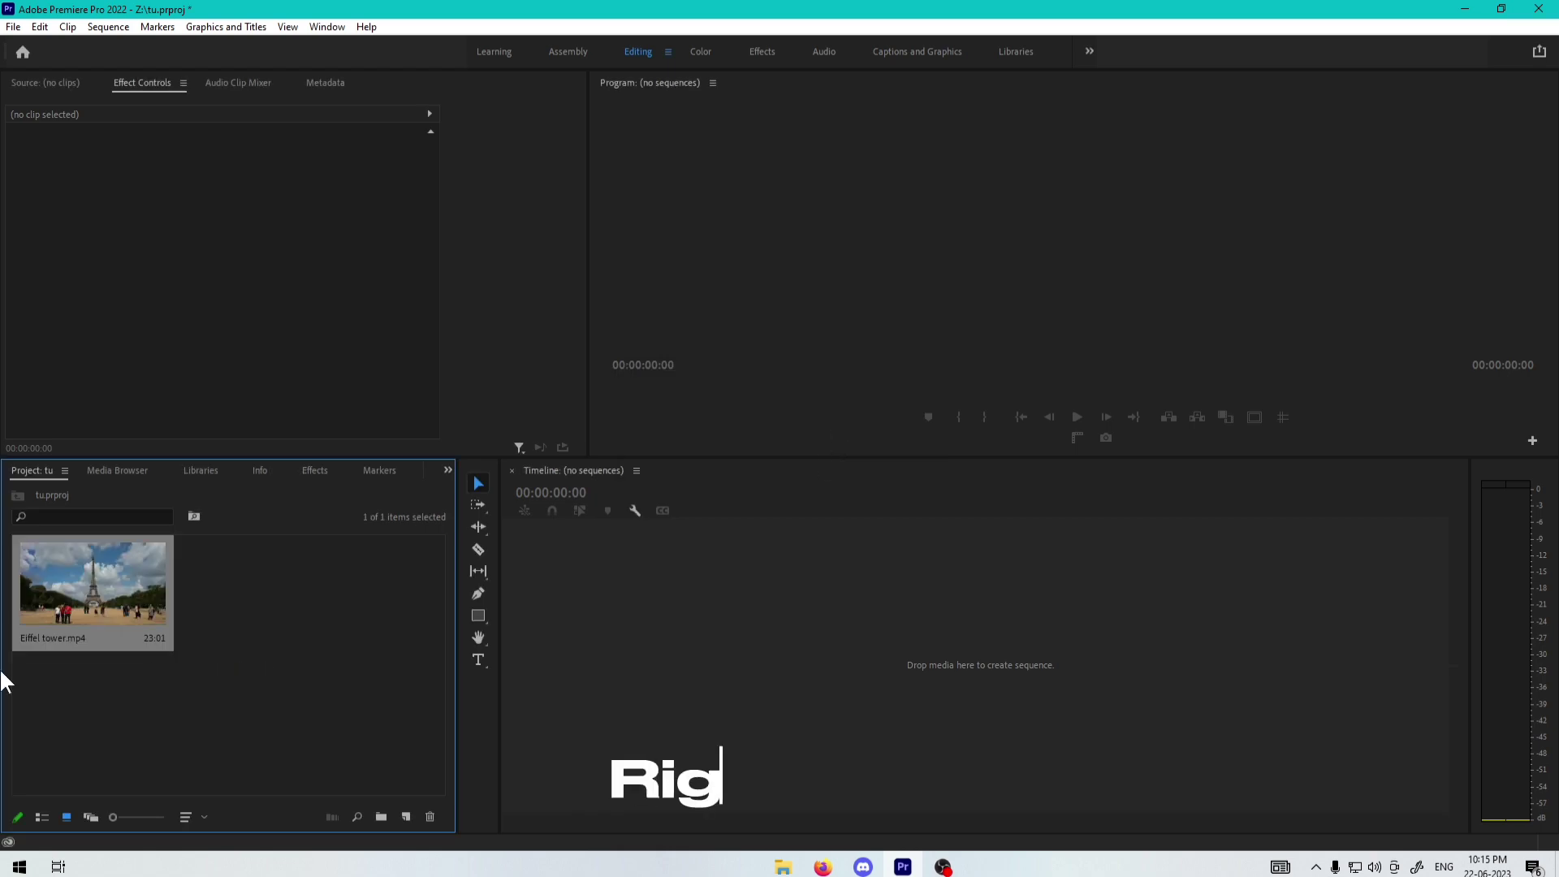
pyautogui.rightClick(92, 583)
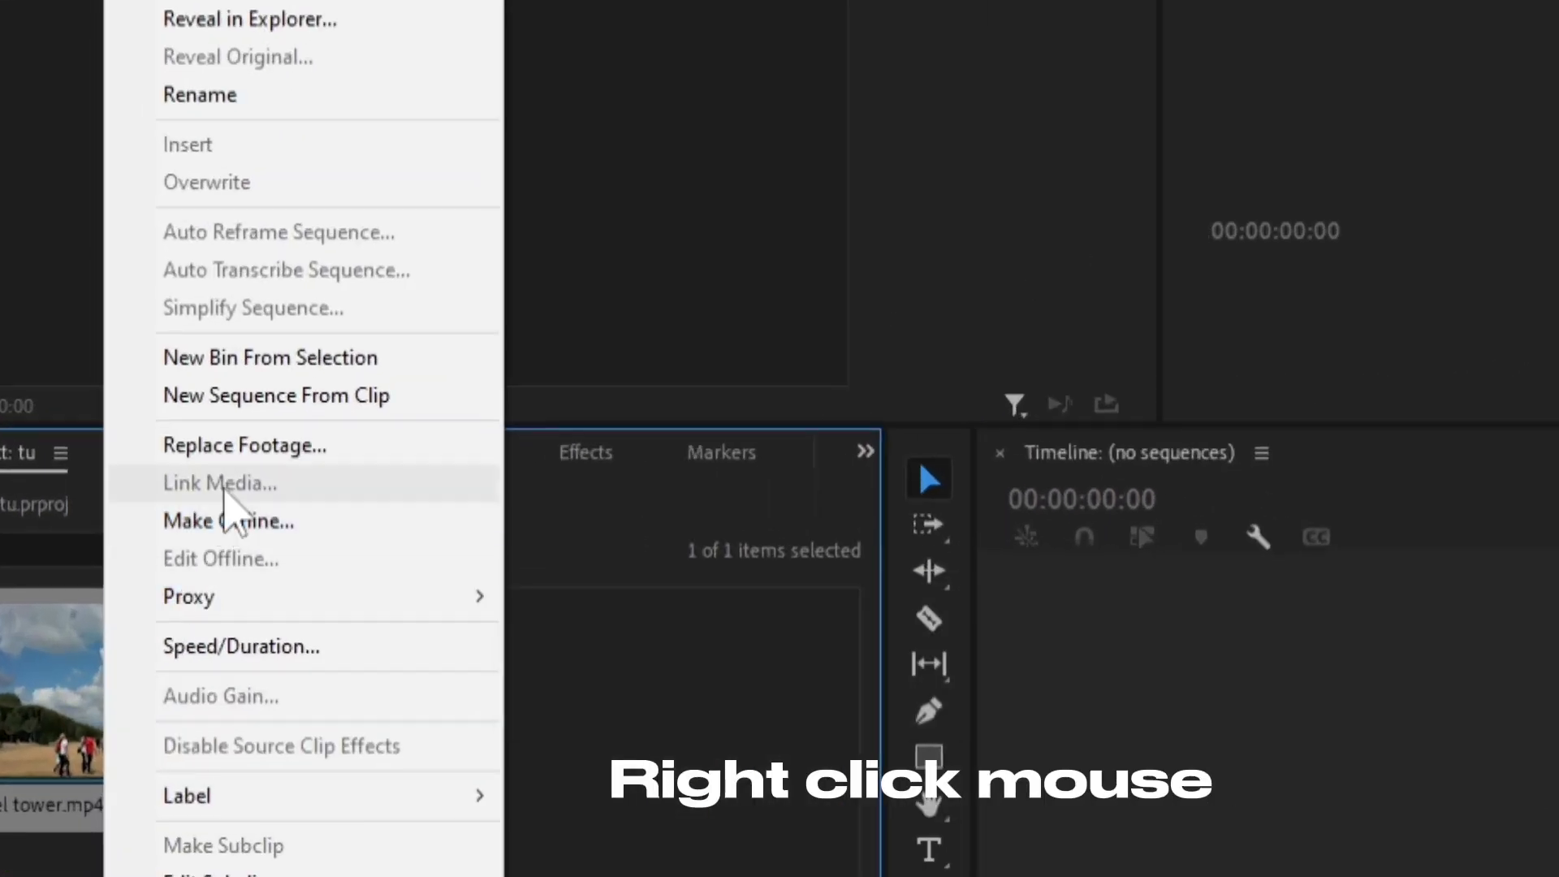
pyautogui.click(257, 415)
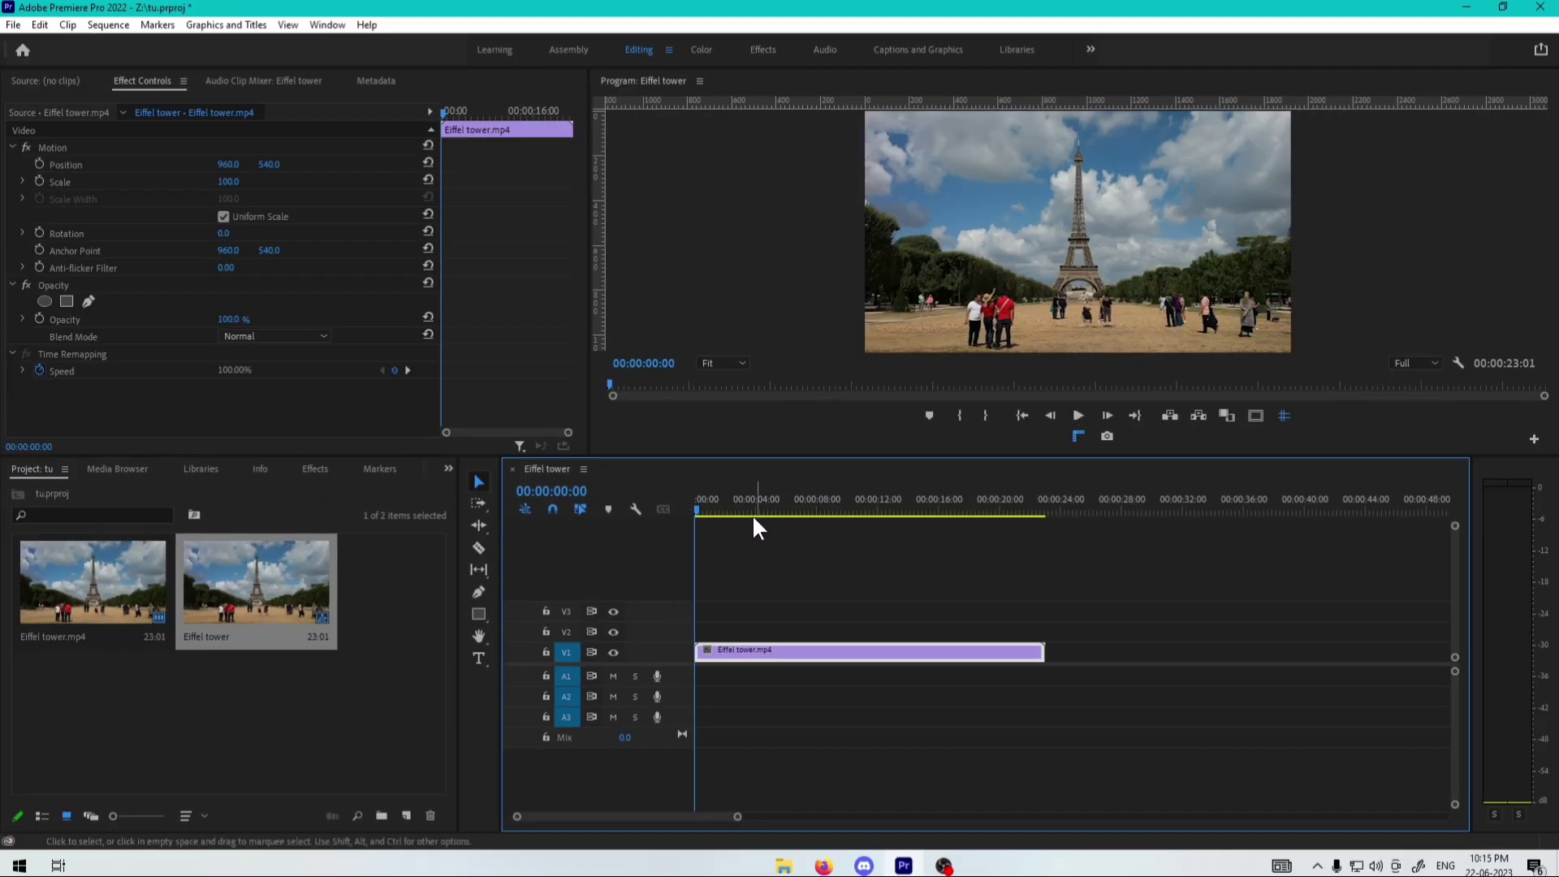
pyautogui.click(792, 512)
pyautogui.moveTo(798, 518)
pyautogui.mouseDown()
pyautogui.moveTo(890, 538)
pyautogui.moveTo(627, 562)
pyautogui.mouseUp()
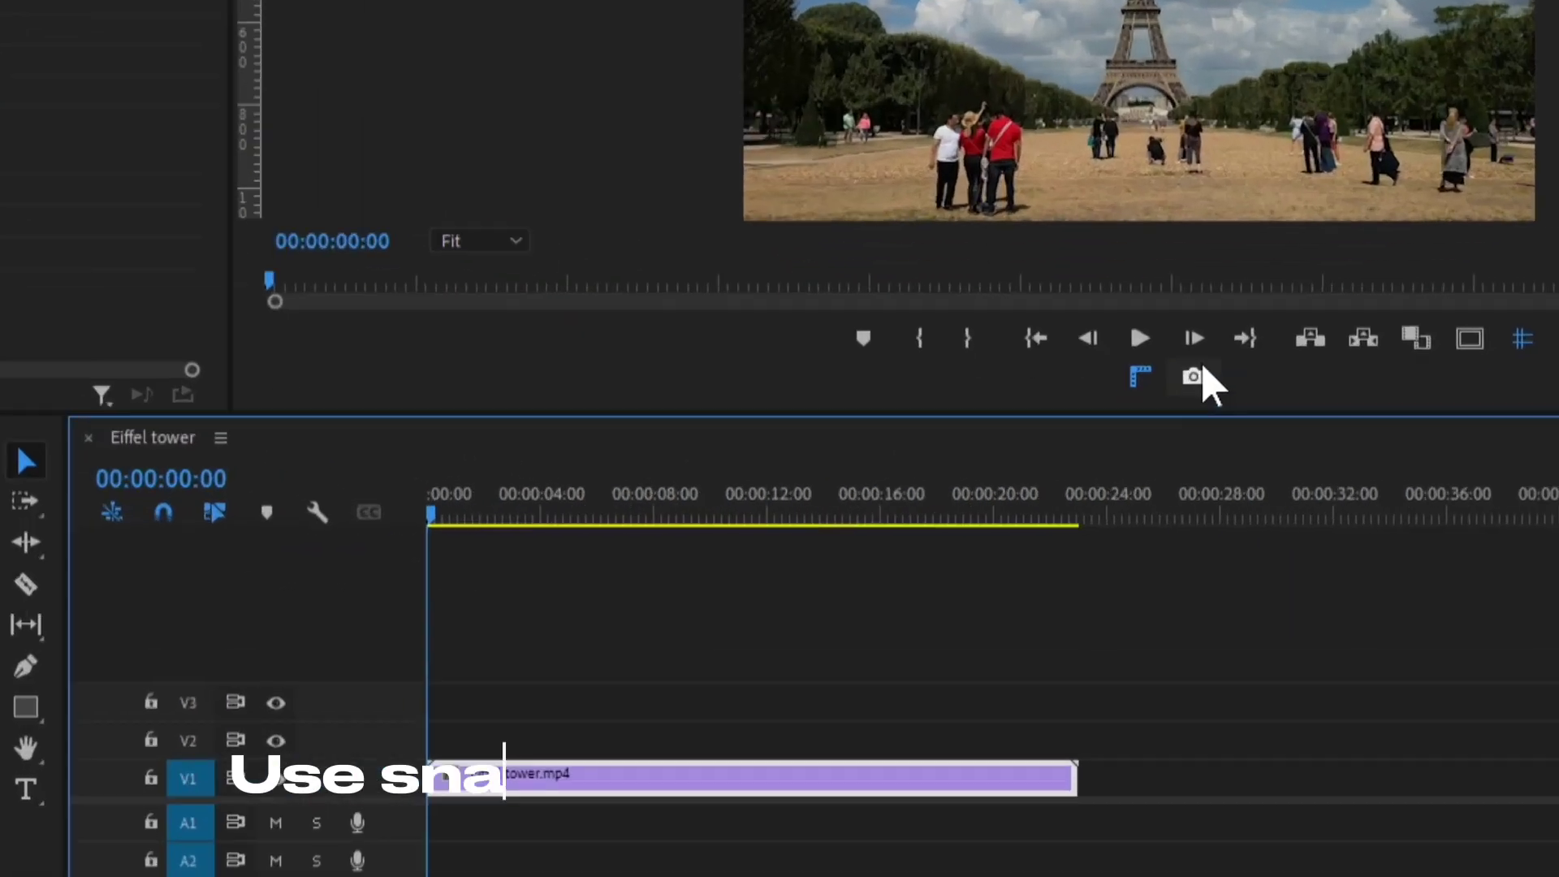
# - Export the current frame as PNG still '1' and import it into the project
pyautogui.click(1107, 436)
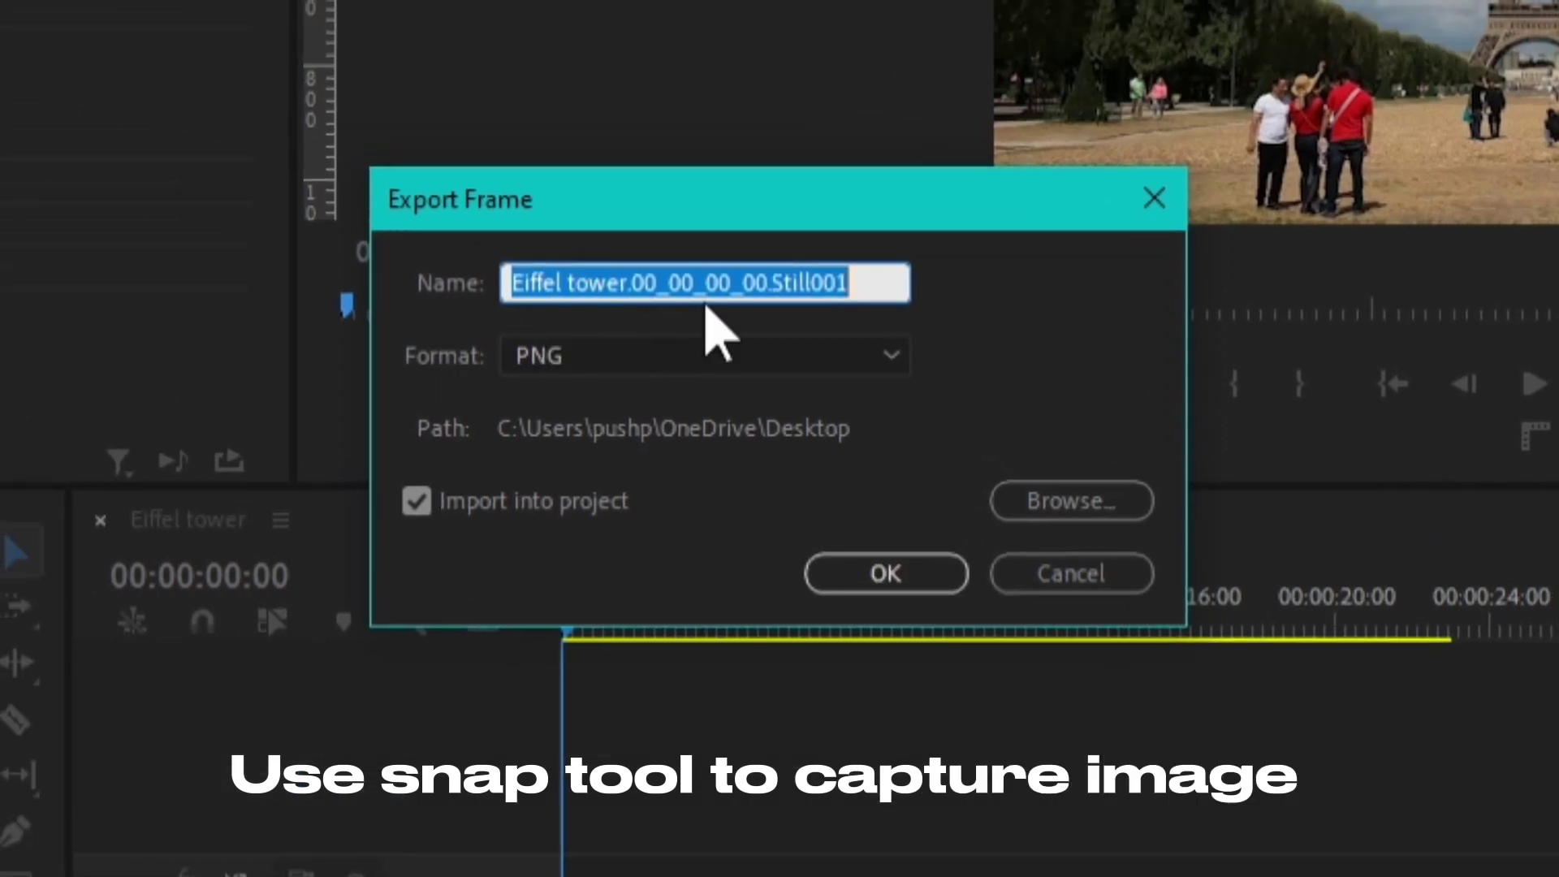
pyautogui.write('1')
pyautogui.click(544, 361)
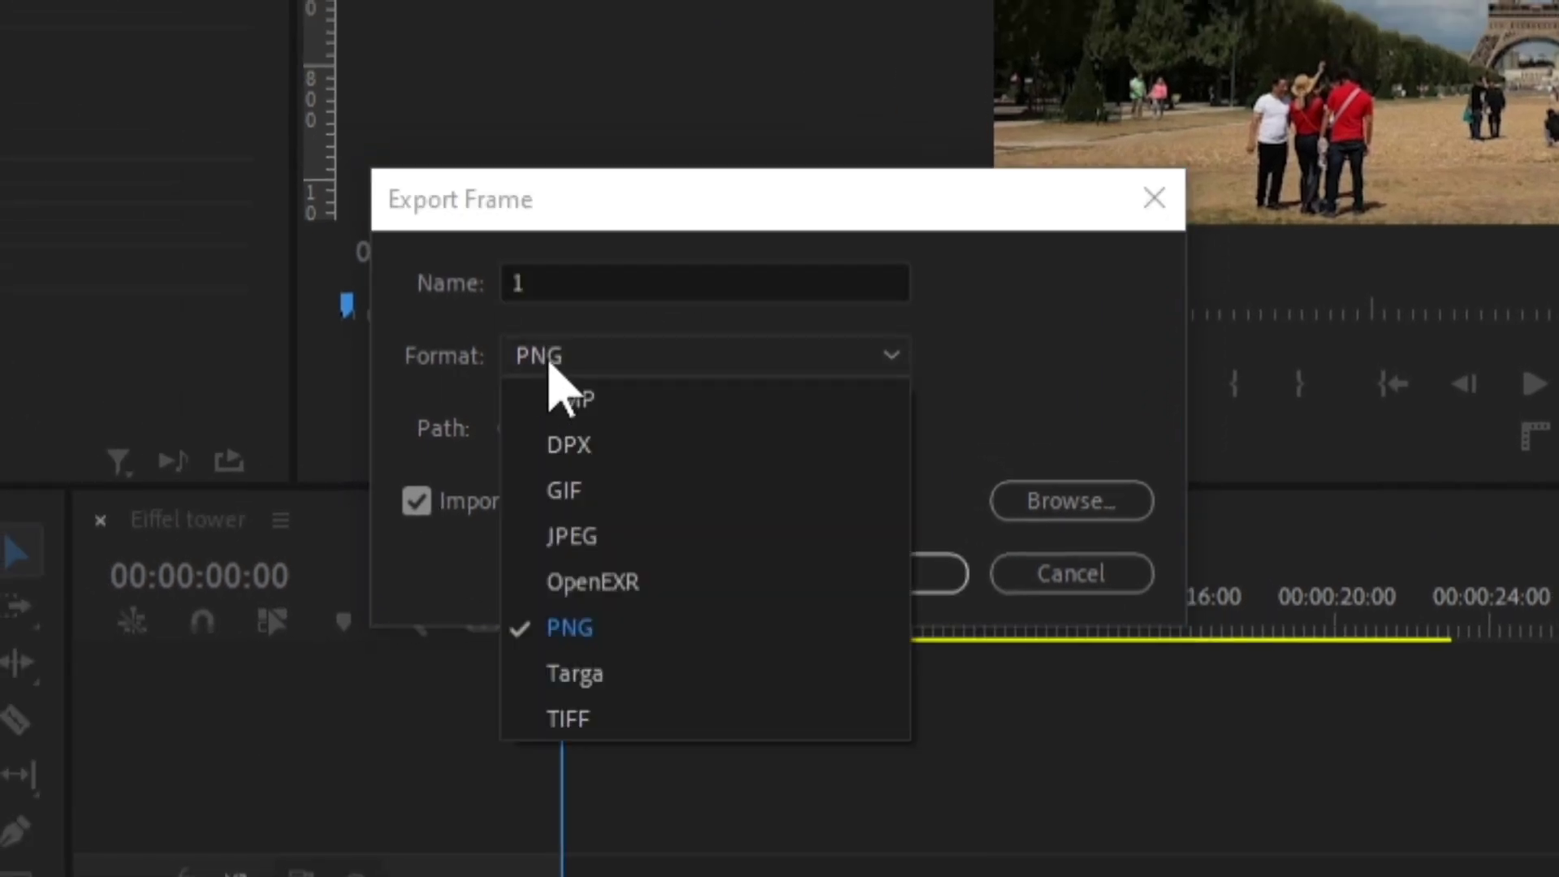
pyautogui.click(605, 629)
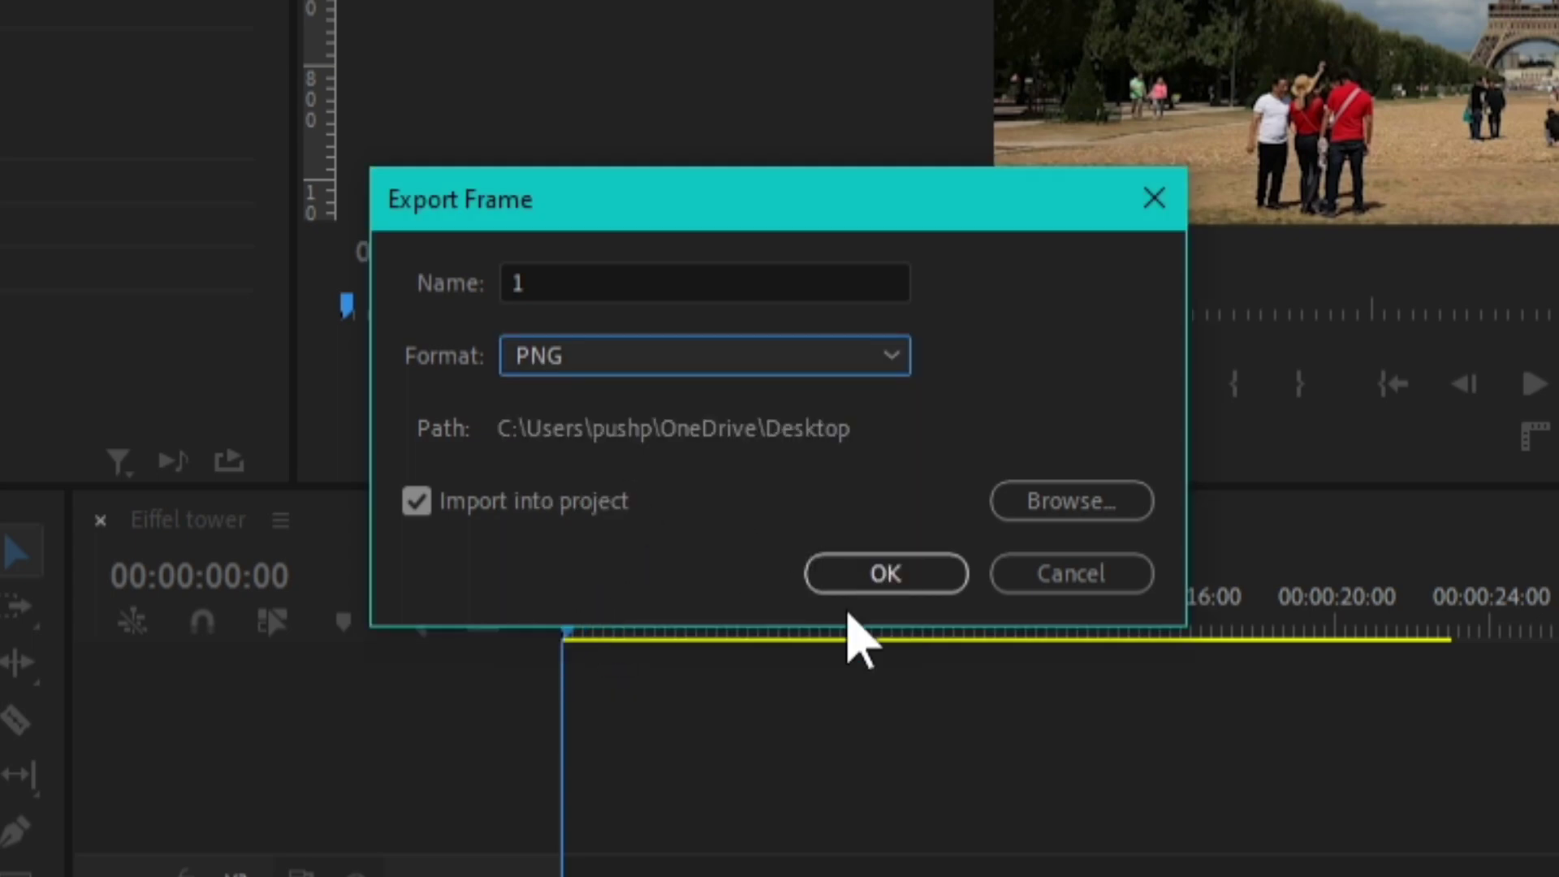
pyautogui.click(601, 507)
pyautogui.click(601, 503)
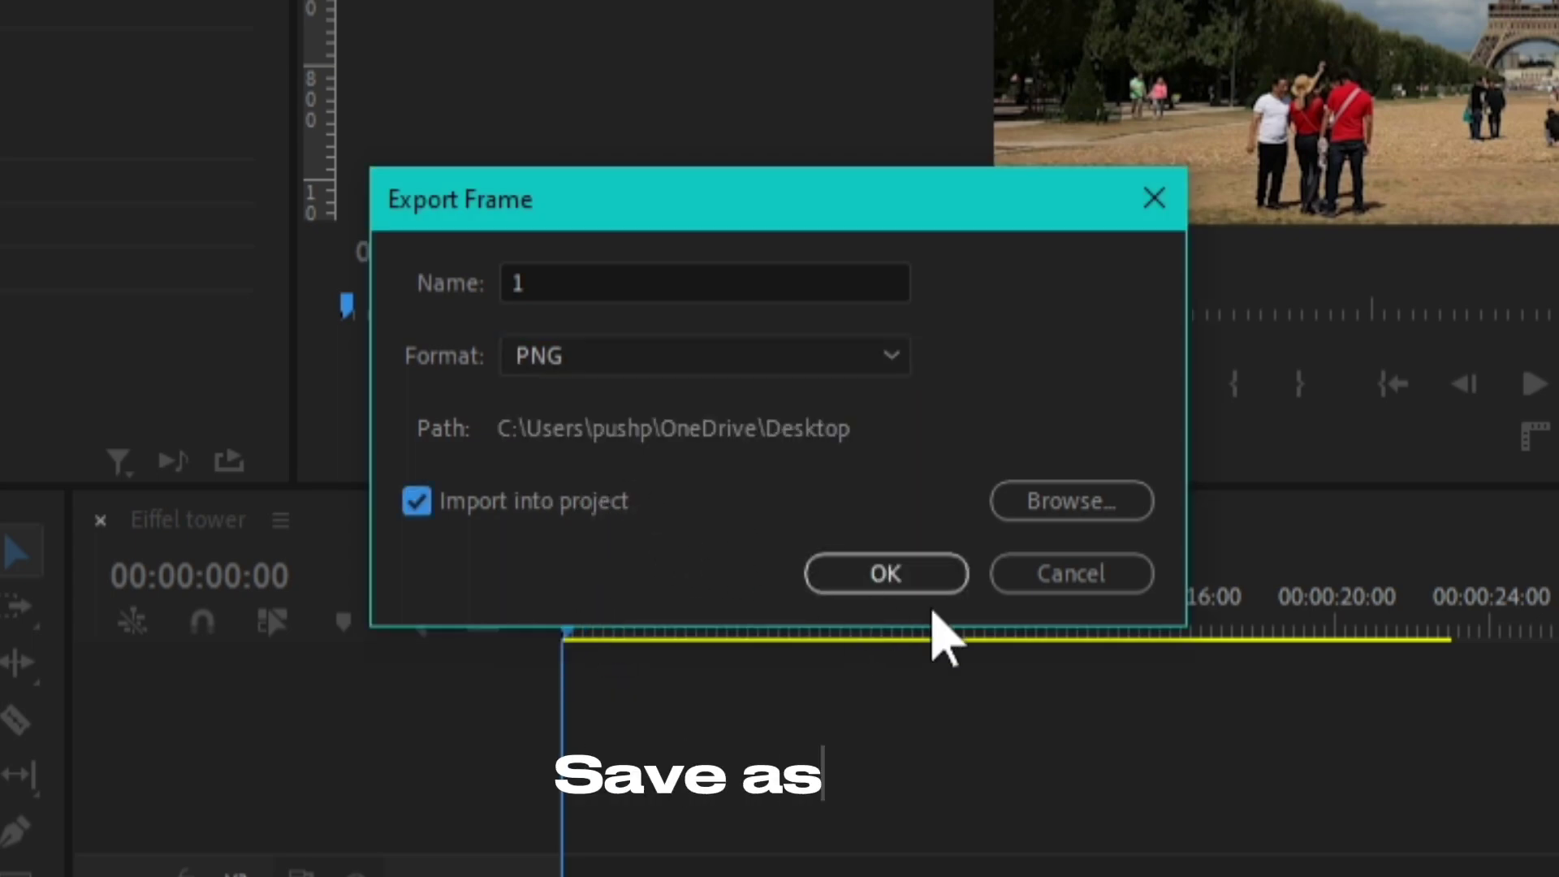
pyautogui.click(886, 573)
# - Export three more frames as PNG stills 2, 3 and 4 into the project
pyautogui.click(1106, 437)
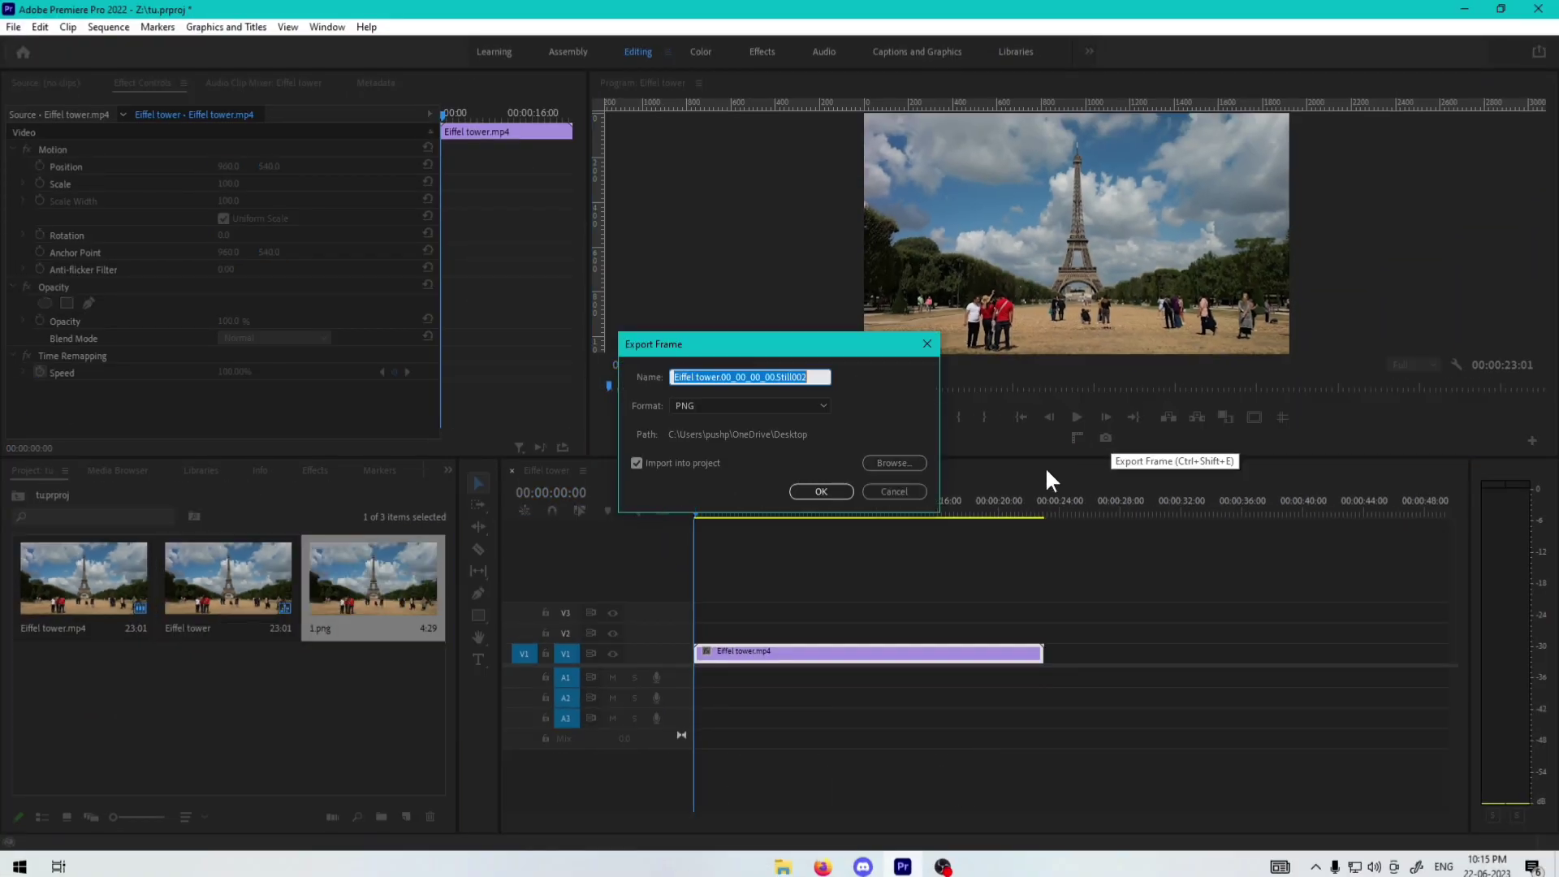
pyautogui.click(812, 492)
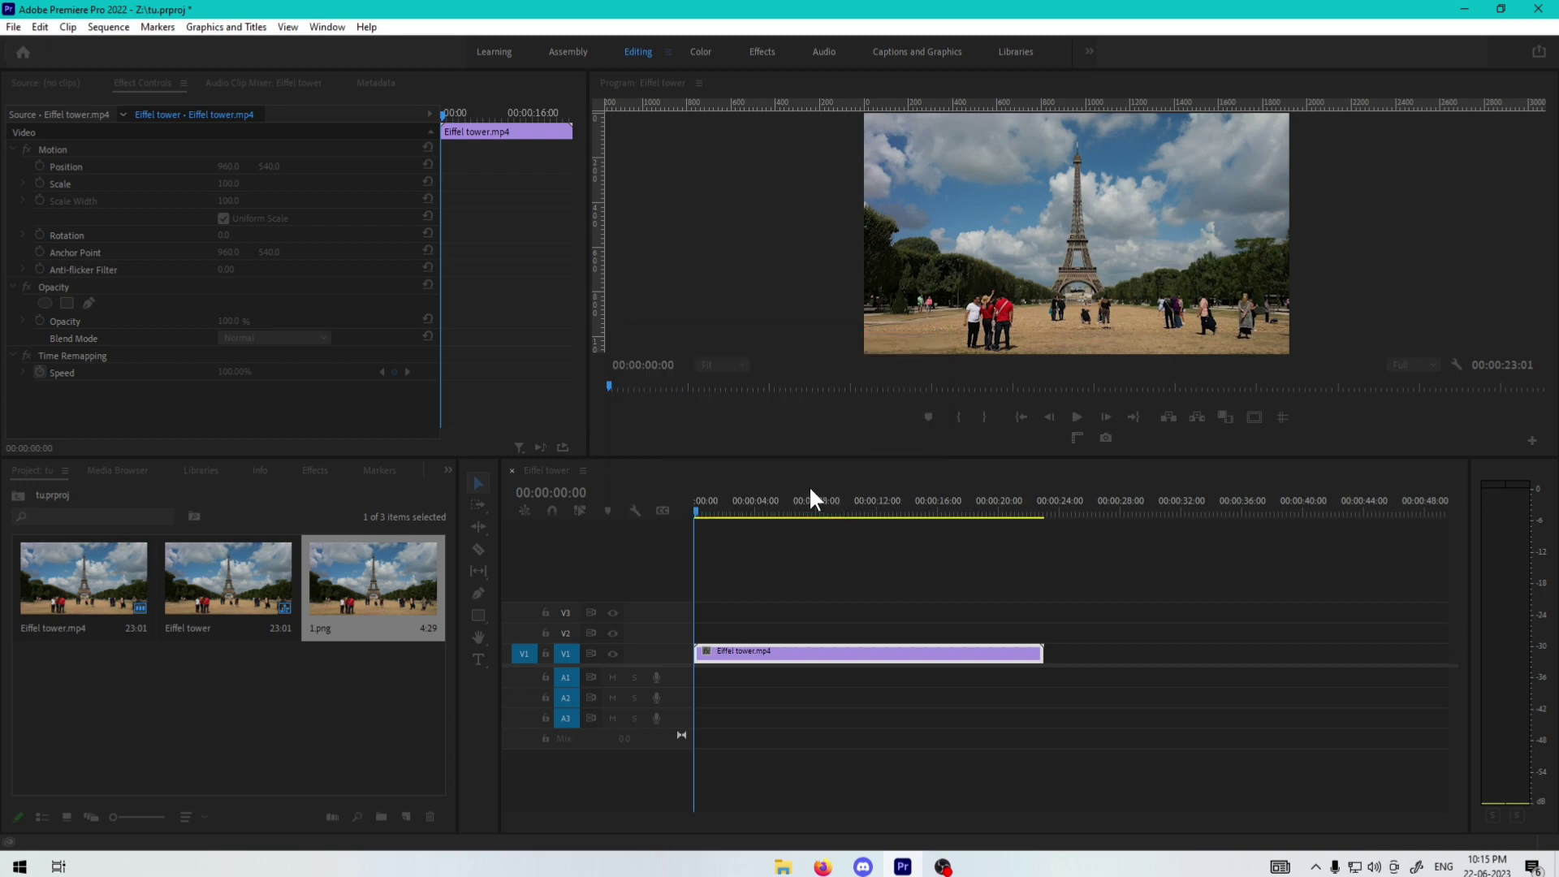
pyautogui.click(1107, 437)
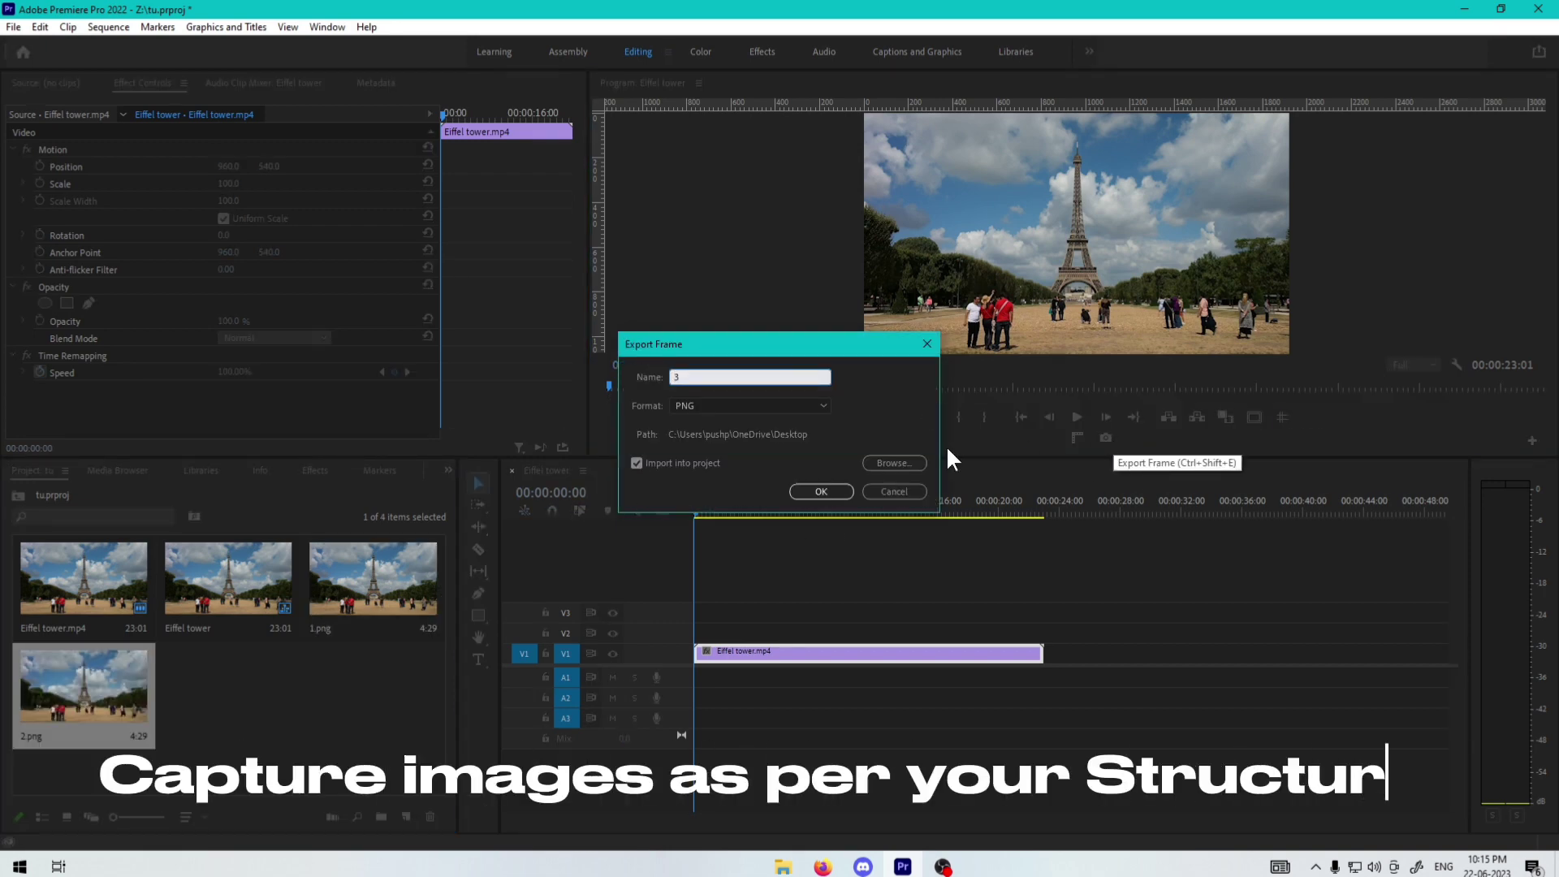
pyautogui.click(808, 492)
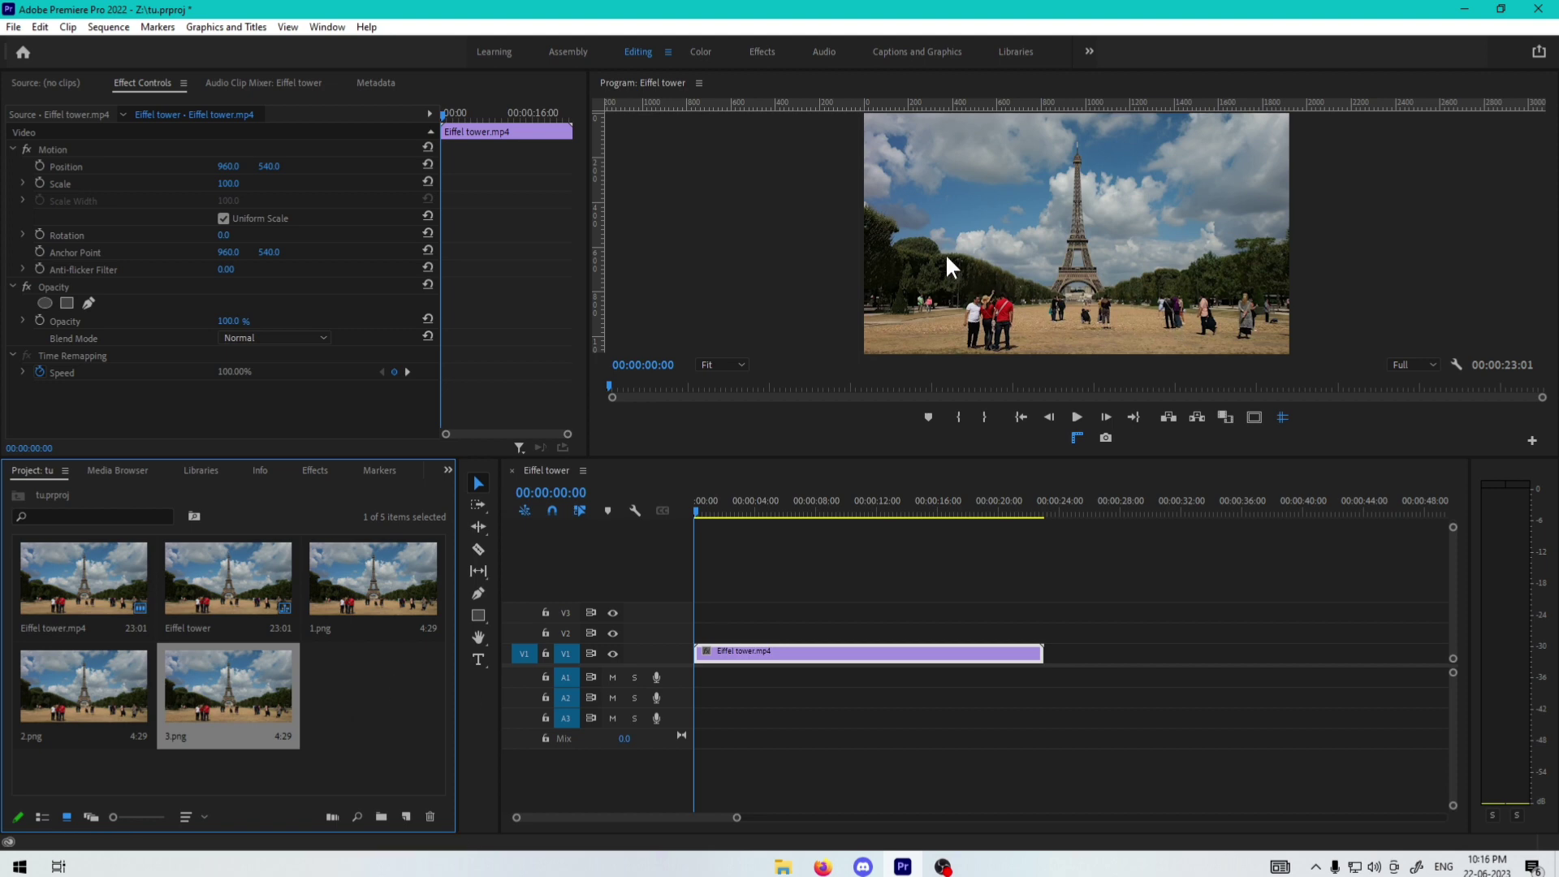
pyautogui.click(1106, 438)
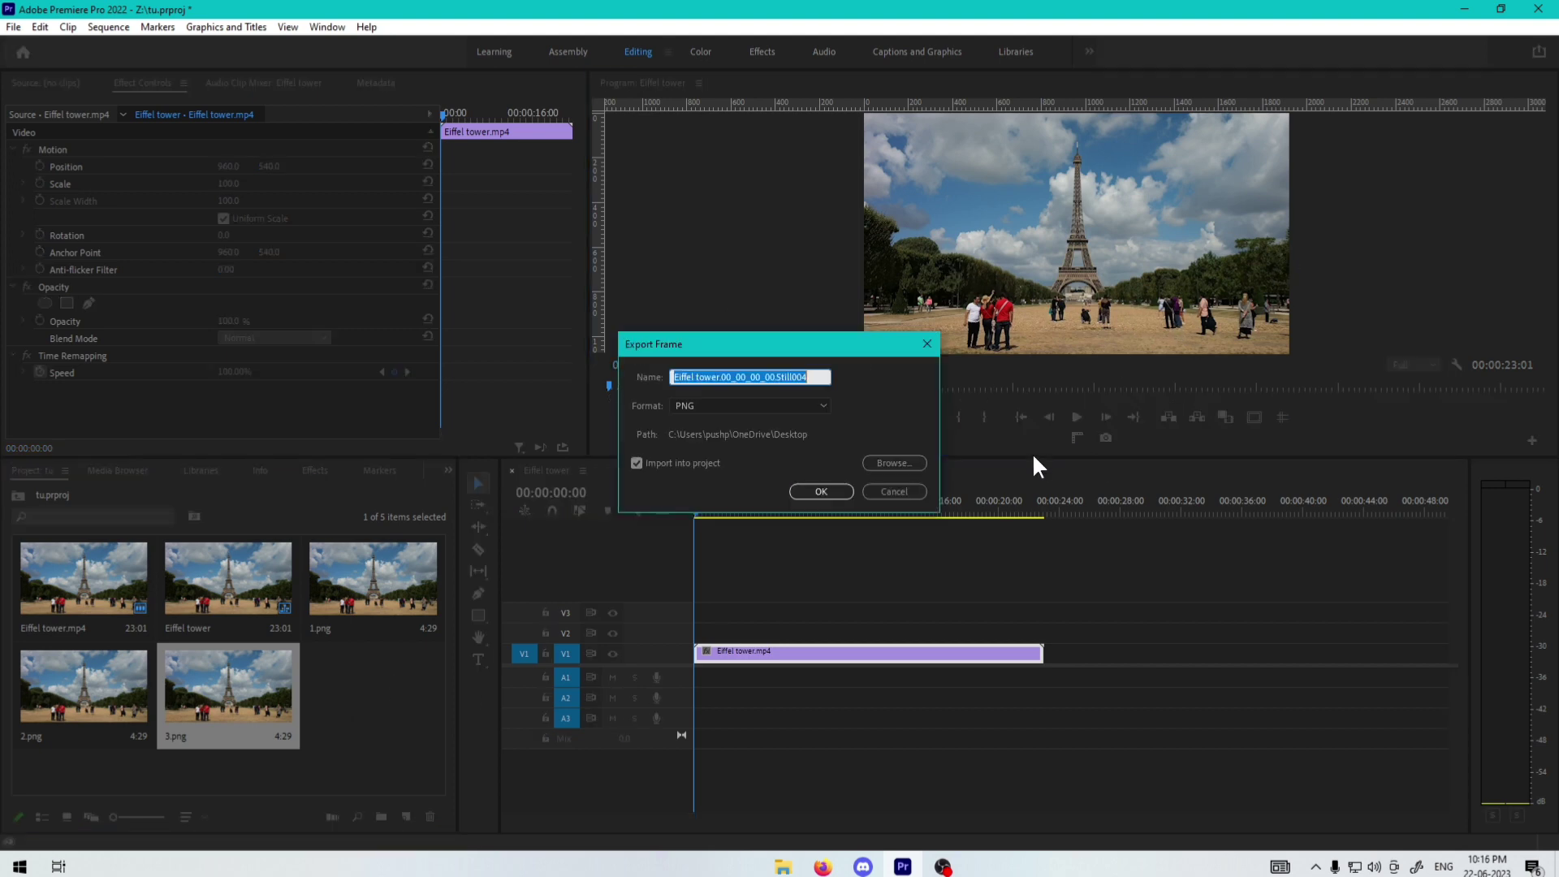
pyautogui.write('4')
pyautogui.click(819, 493)
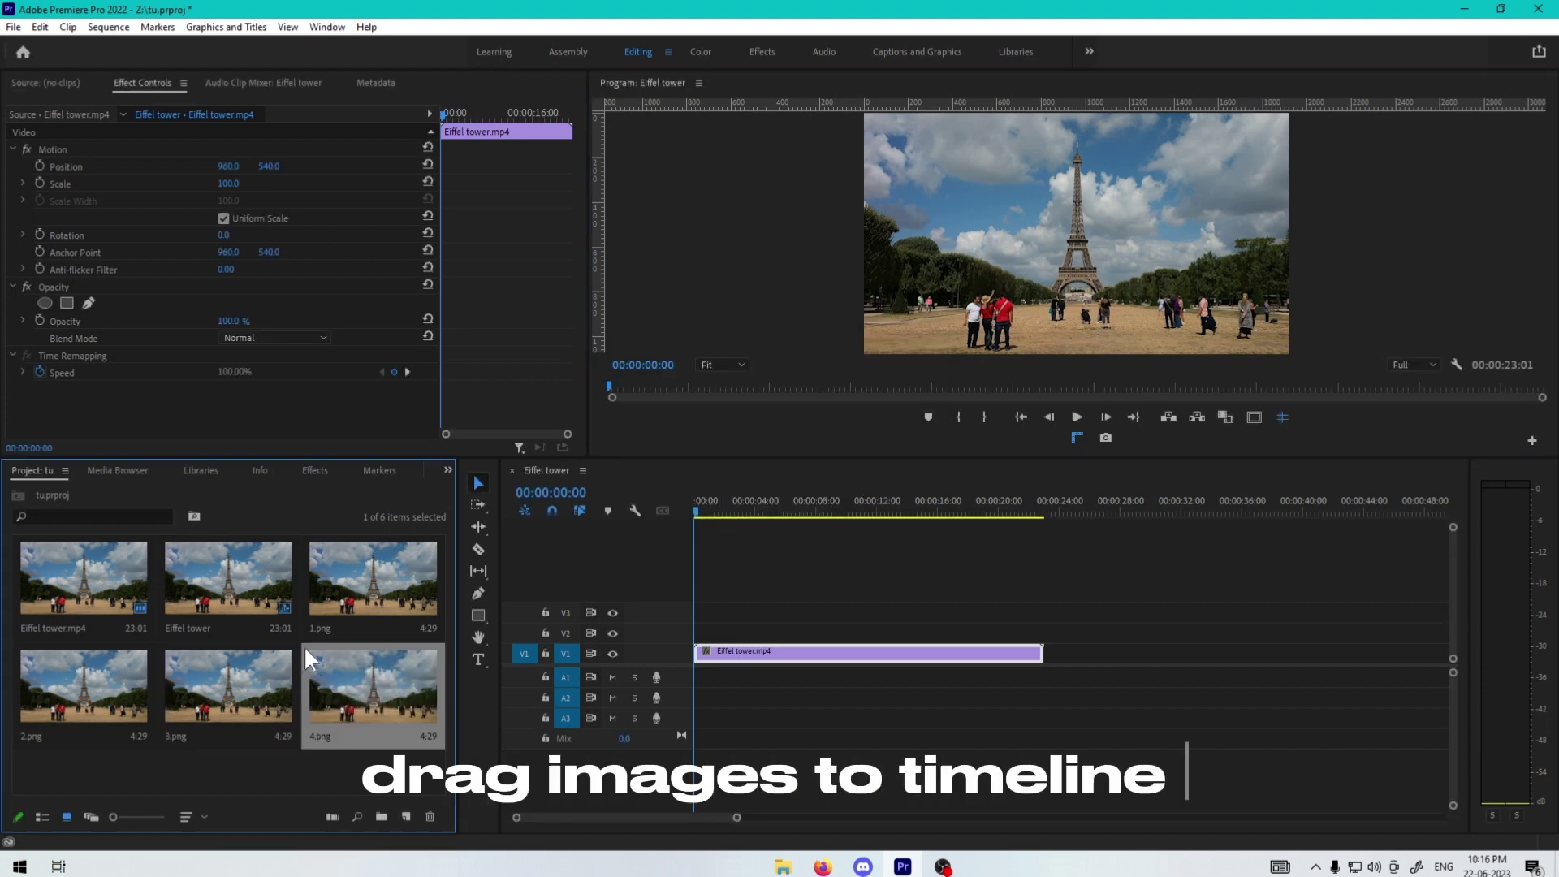
# - Place 1.png on V2 and 2.png on V3 at the start, extended to equal length
pyautogui.click(364, 578)
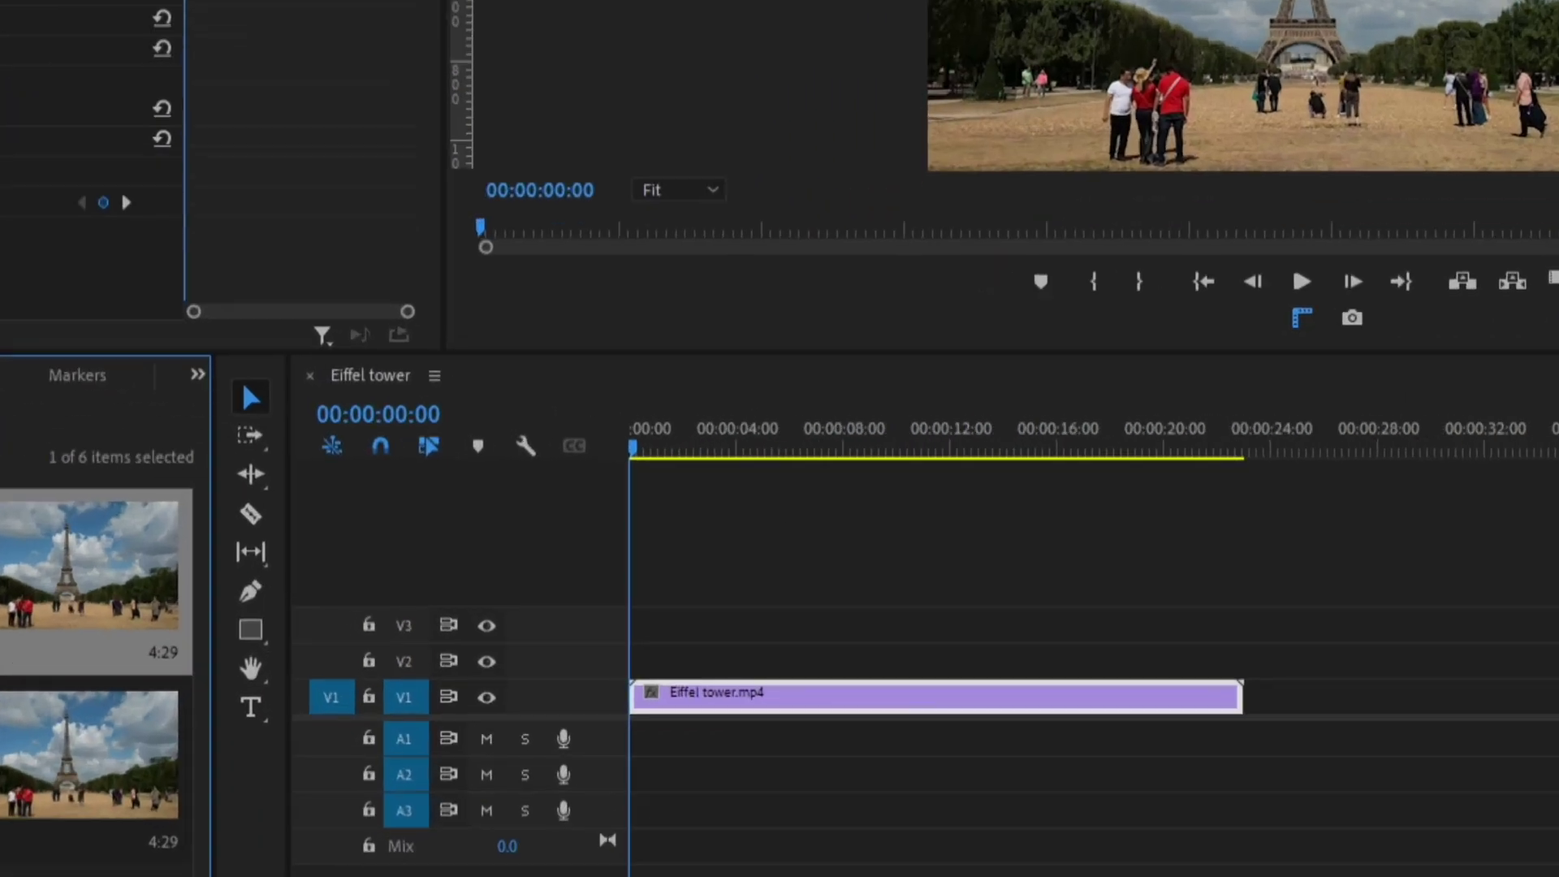
pyautogui.moveTo(364, 578); pyautogui.dragTo(878, 660)
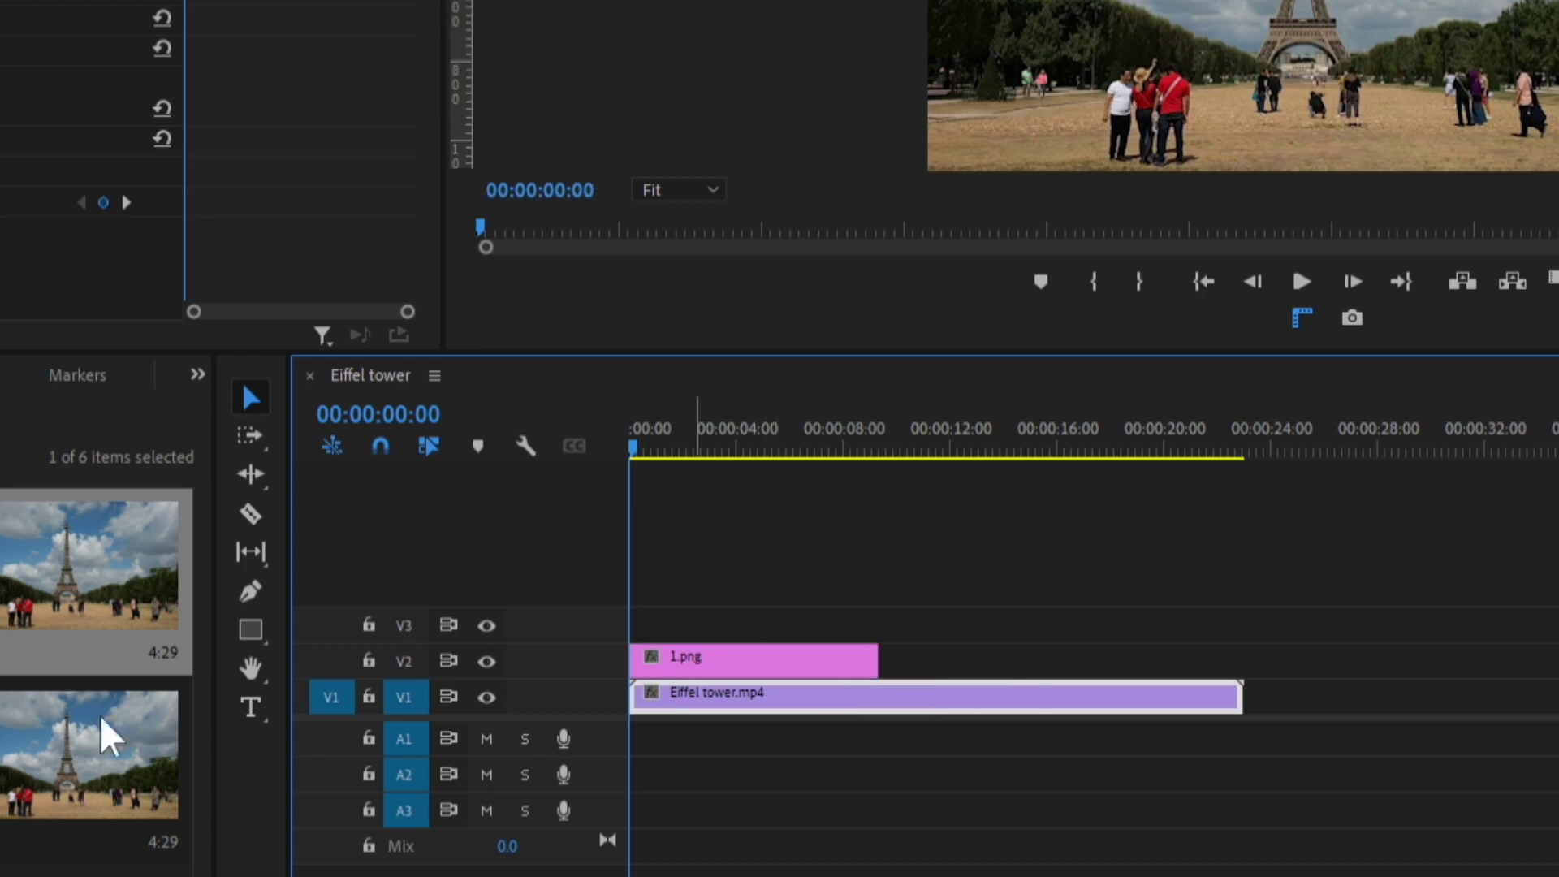
pyautogui.moveTo(104, 731)
pyautogui.mouseDown()
pyautogui.moveTo(520, 678)
pyautogui.moveTo(508, 637)
pyautogui.moveTo(642, 624)
pyautogui.mouseUp()
pyautogui.moveTo(758, 622); pyautogui.dragTo(875, 622)
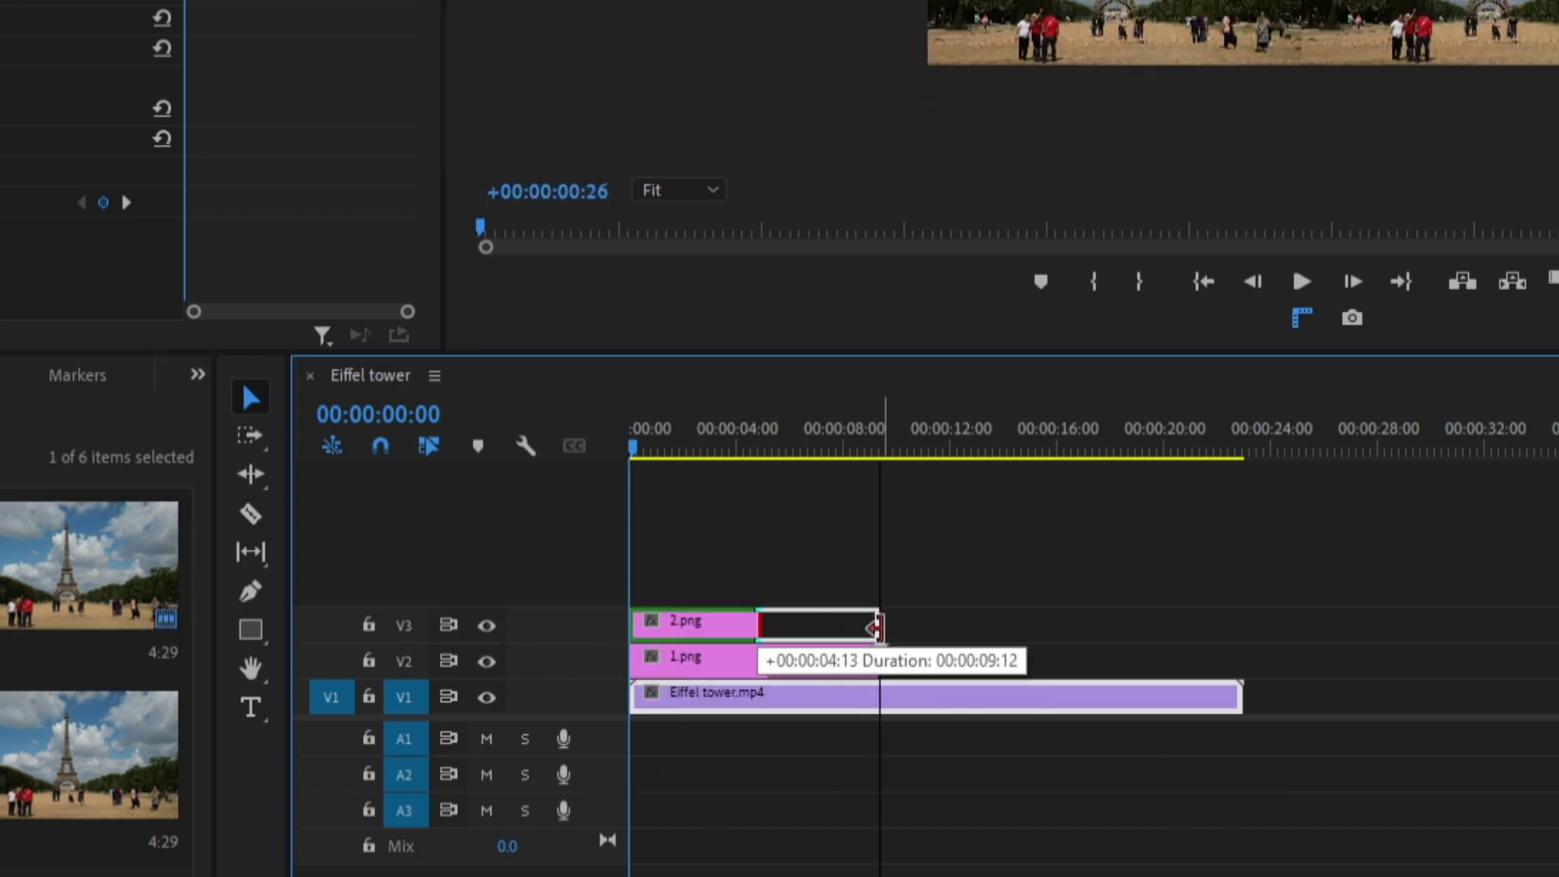
# - Add 3.png and 4.png on new tracks V4 and V5, matching the lengths below
pyautogui.moveTo(151, 650); pyautogui.dragTo(634, 578)
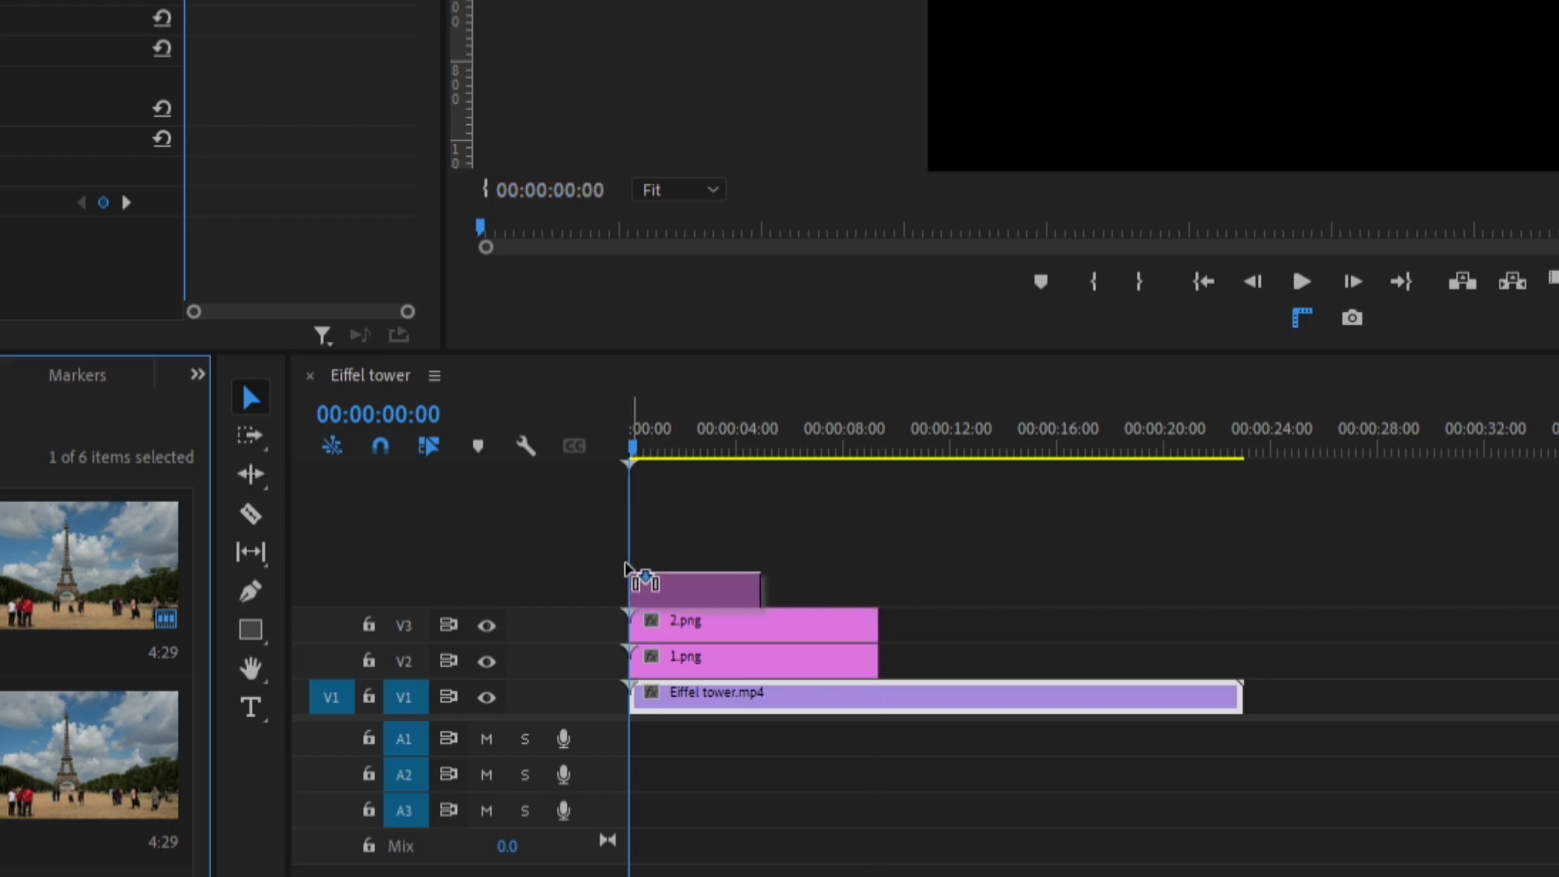
pyautogui.moveTo(747, 582); pyautogui.dragTo(877, 582)
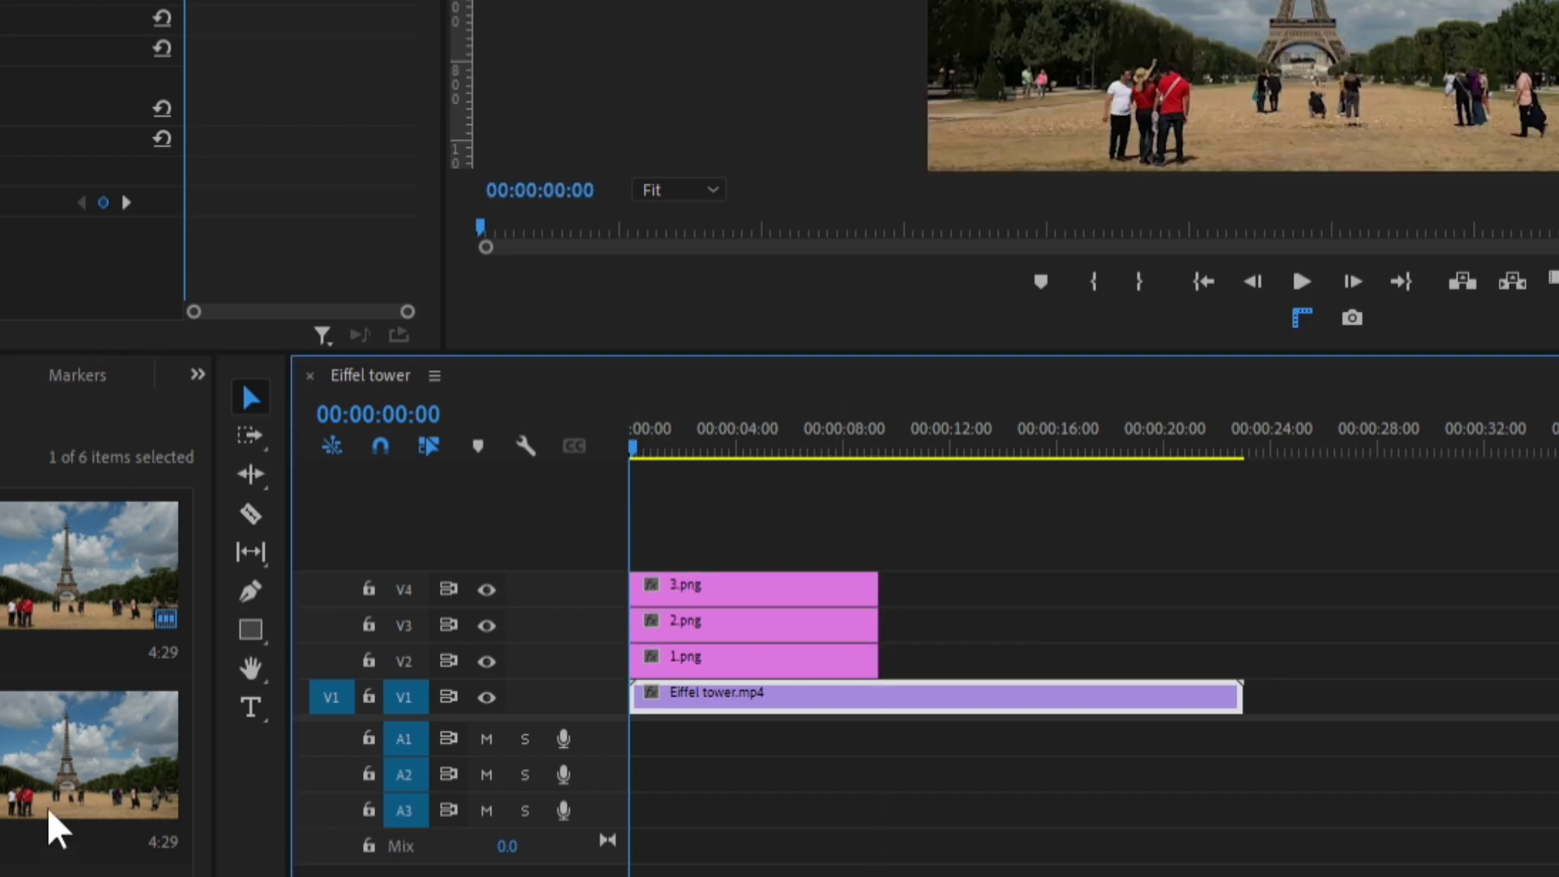
pyautogui.moveTo(52, 825)
pyautogui.mouseDown()
pyautogui.moveTo(830, 571)
pyautogui.moveTo(631, 550)
pyautogui.mouseUp()
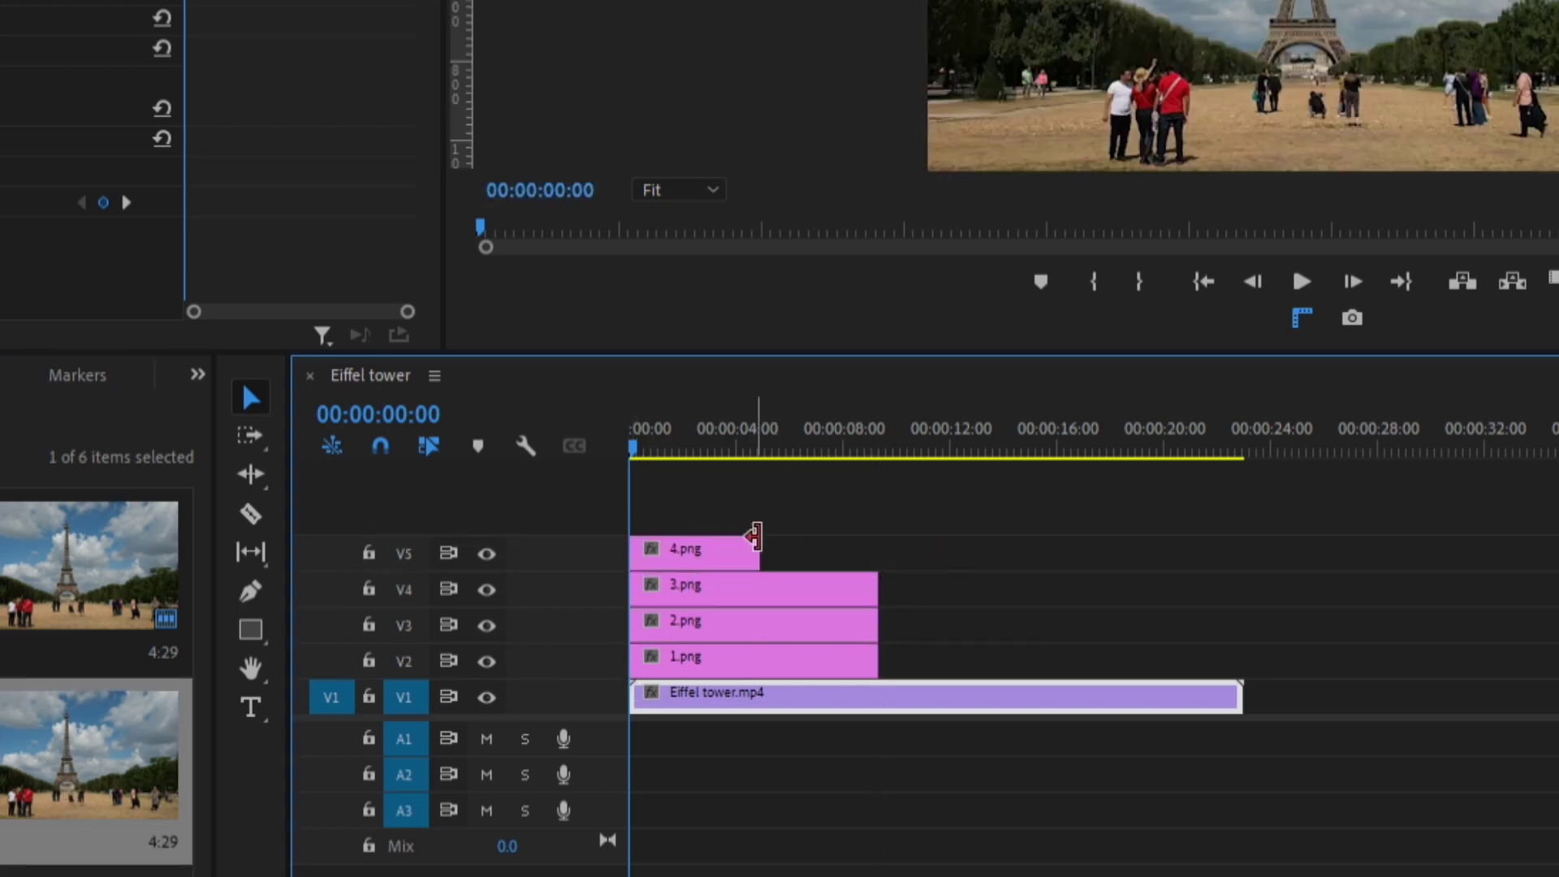
pyautogui.moveTo(755, 539); pyautogui.dragTo(875, 561)
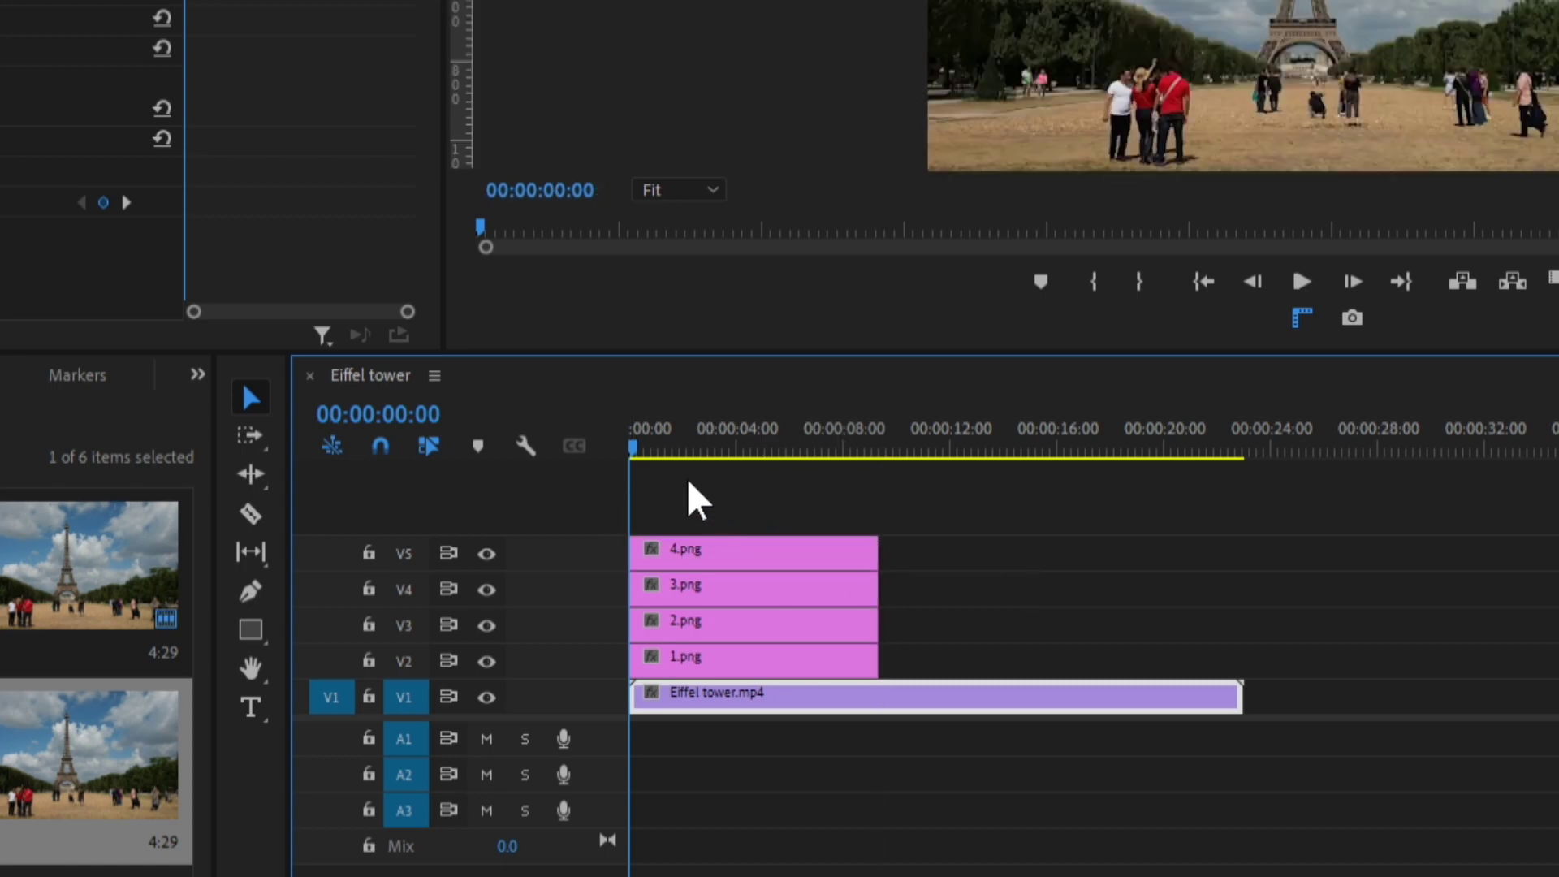
pyautogui.moveTo(727, 453); pyautogui.dragTo(585, 471)
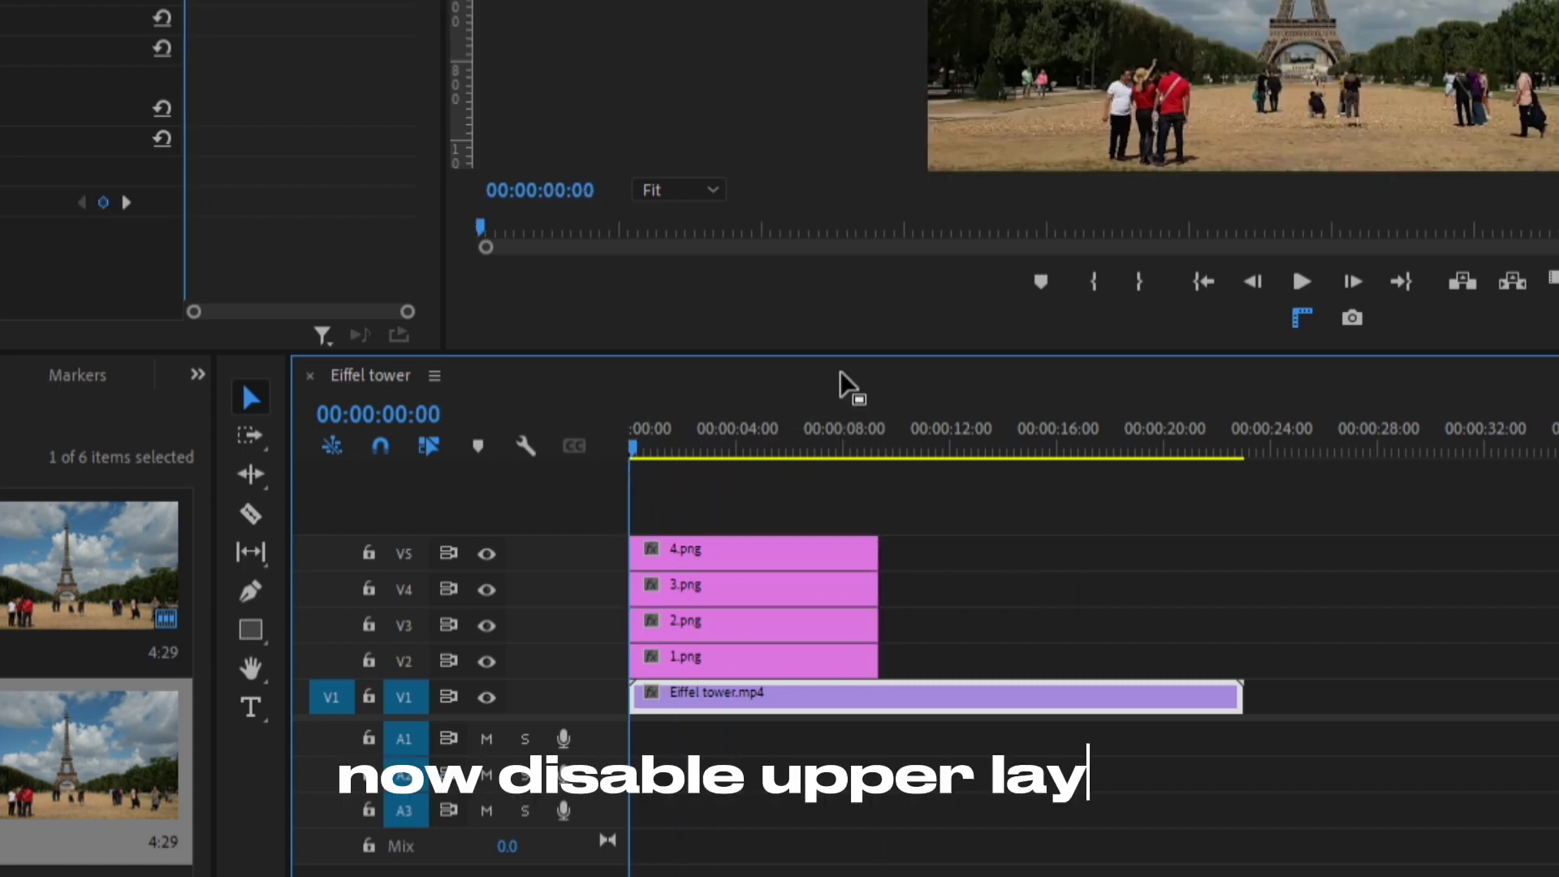
# - Turn off output for video tracks V2, V3, V4 and V5
pyautogui.click(486, 661)
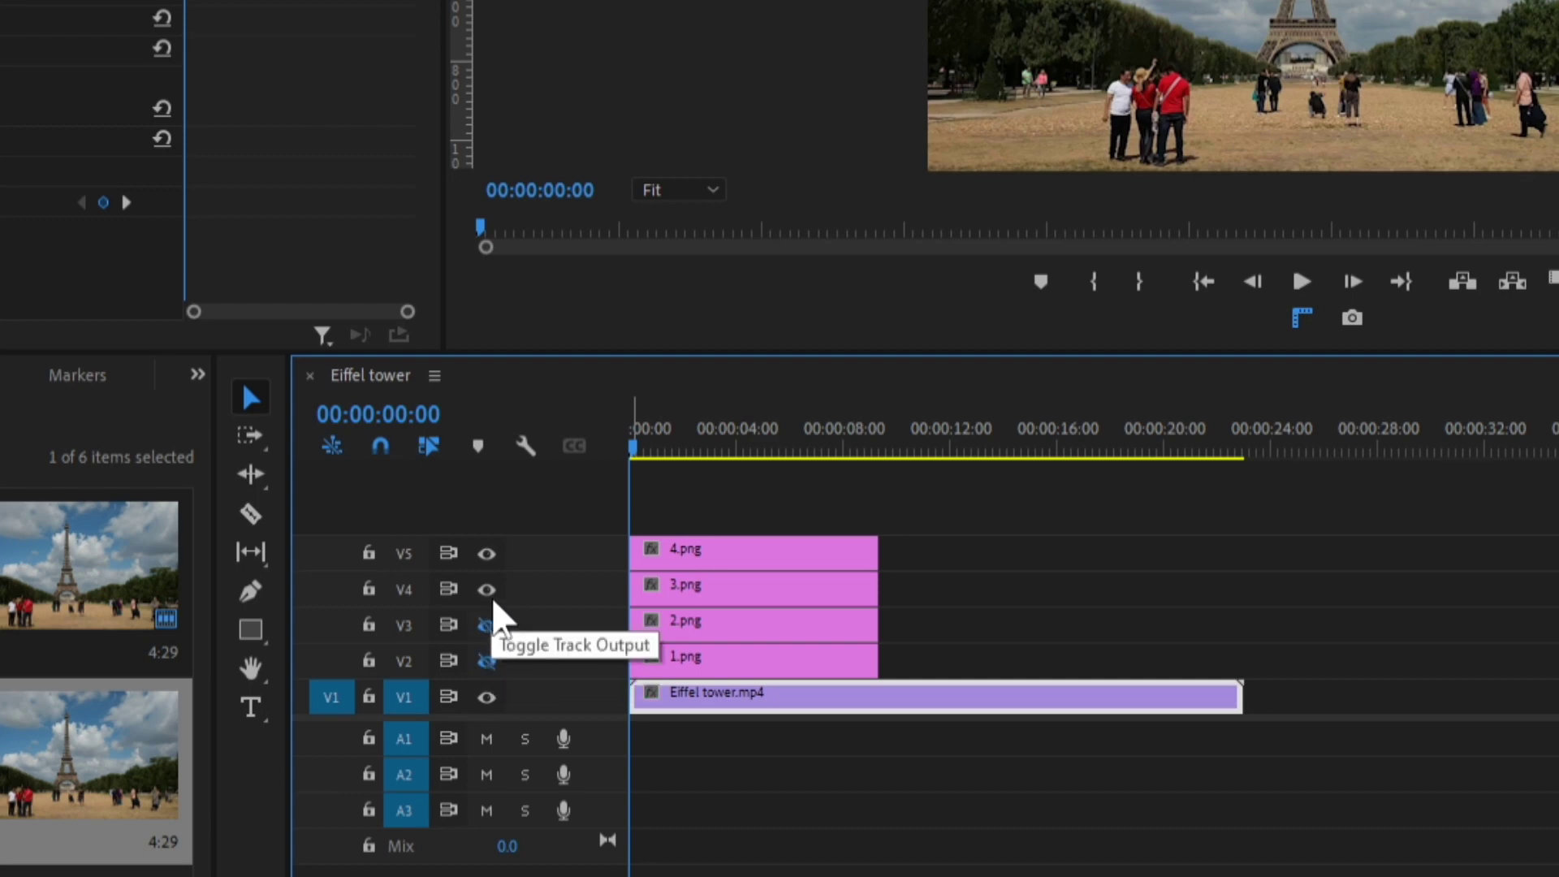
pyautogui.click(486, 625)
pyautogui.click(486, 589)
pyautogui.click(487, 553)
# - Open the 1.png clip on V2 with Edit in Adobe Photoshop
pyautogui.click(668, 664)
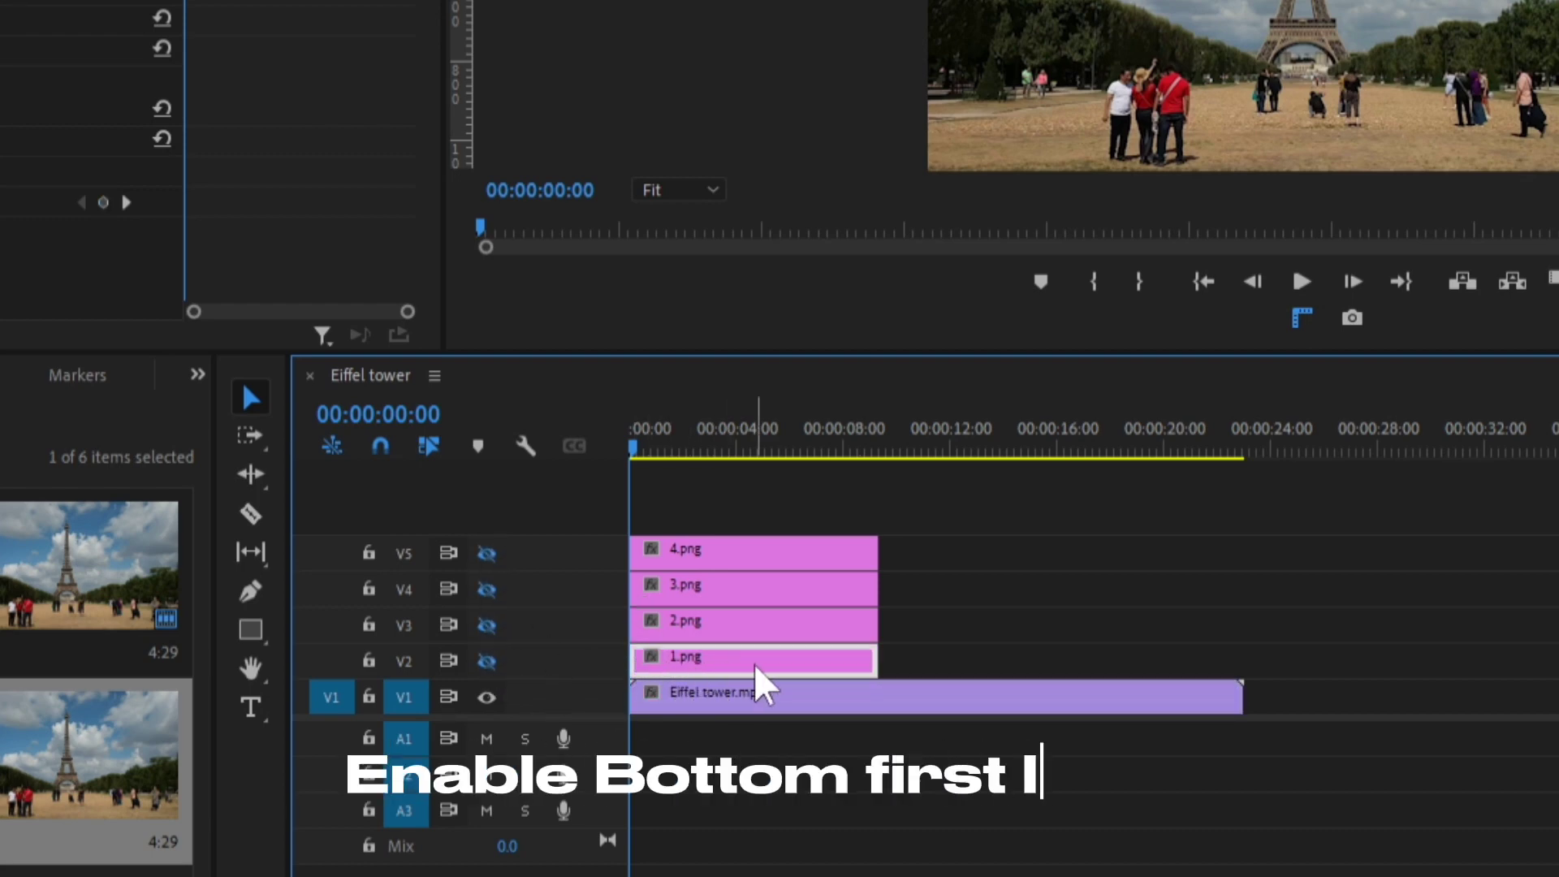
pyautogui.rightClick(730, 665)
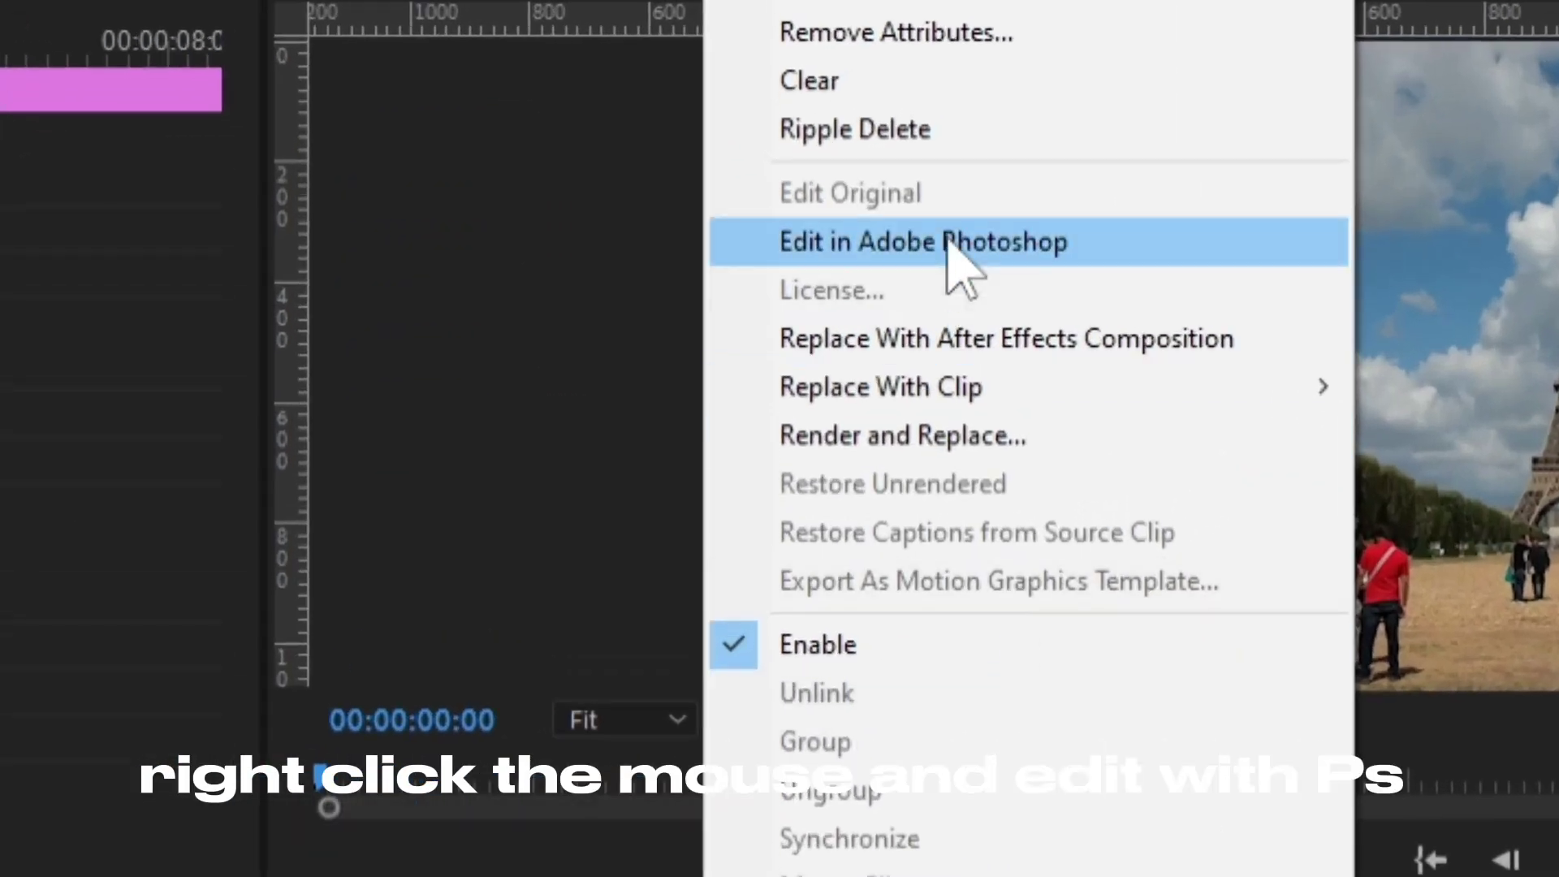
pyautogui.click(950, 247)
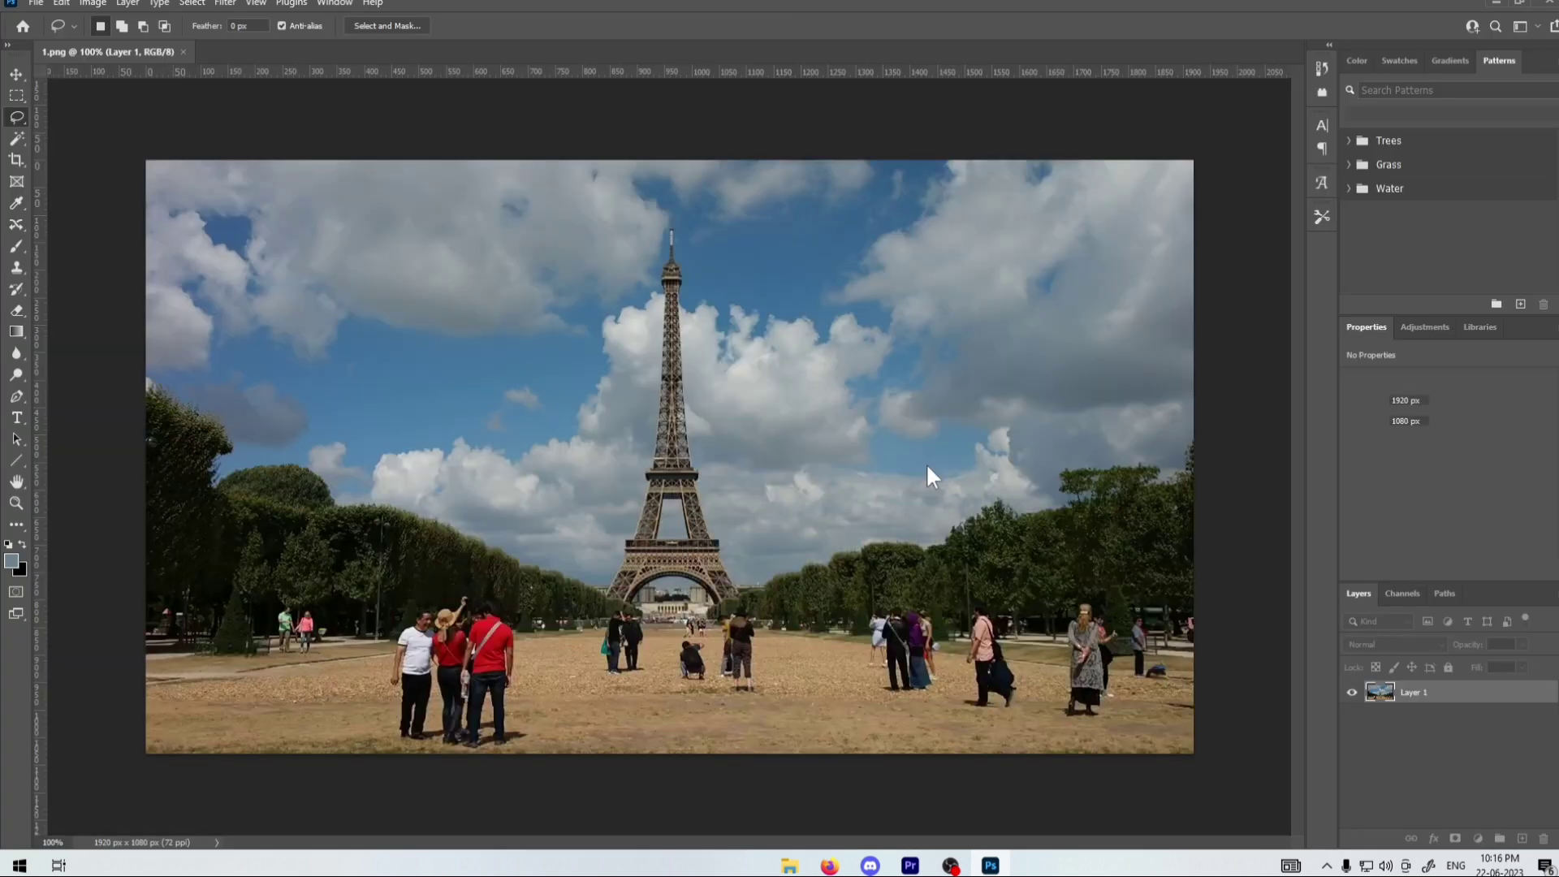
# - Trace around the Eiffel Tower with the Pen tool and convert the path to a selection
pyautogui.click(19, 405)
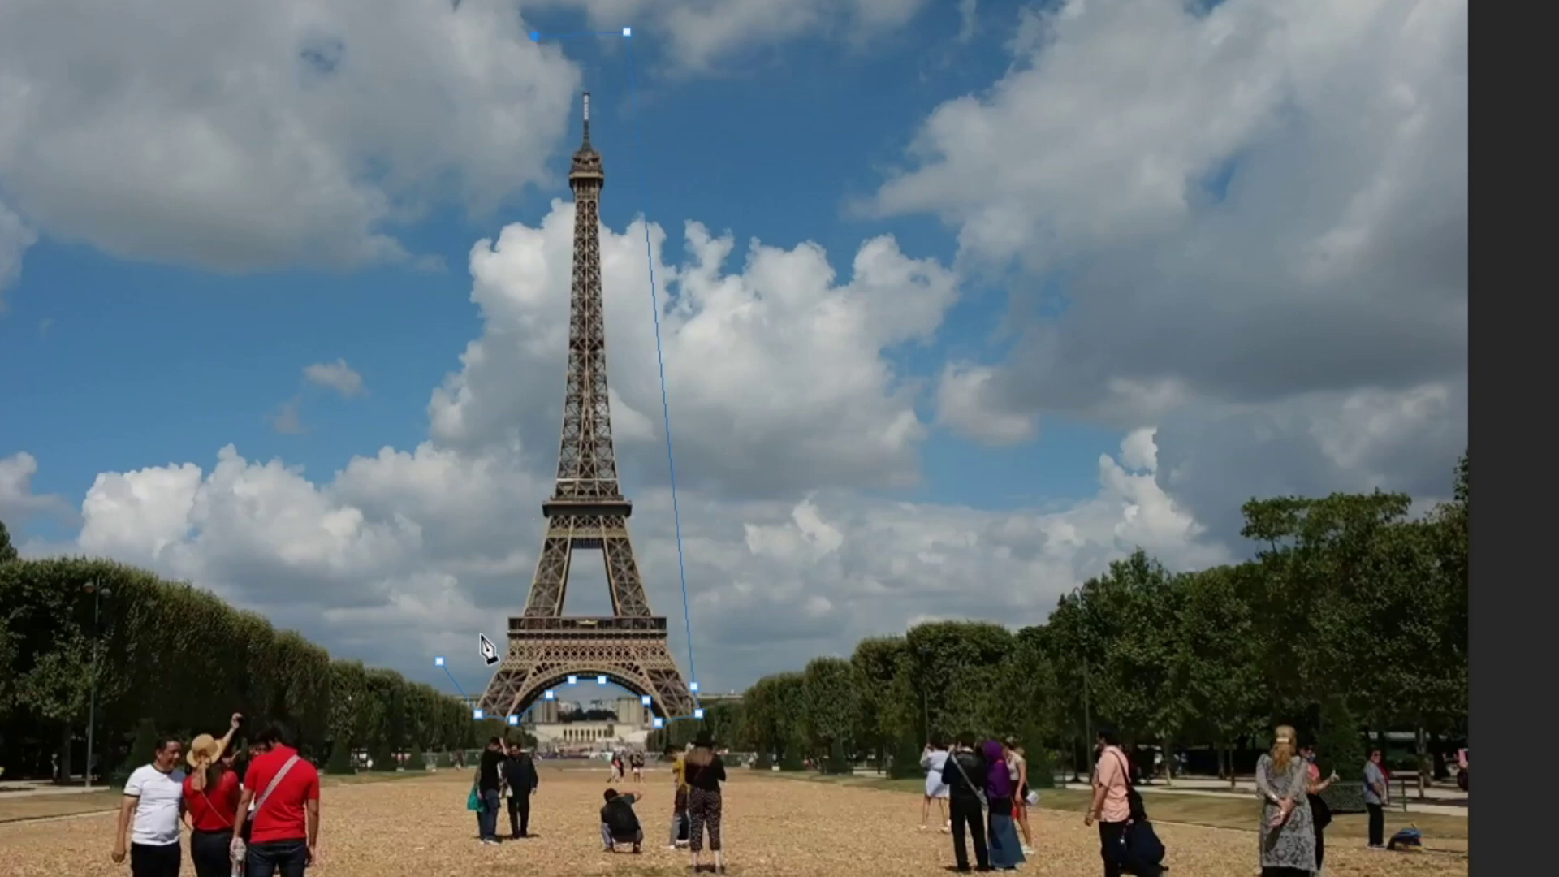
pyautogui.click(483, 666)
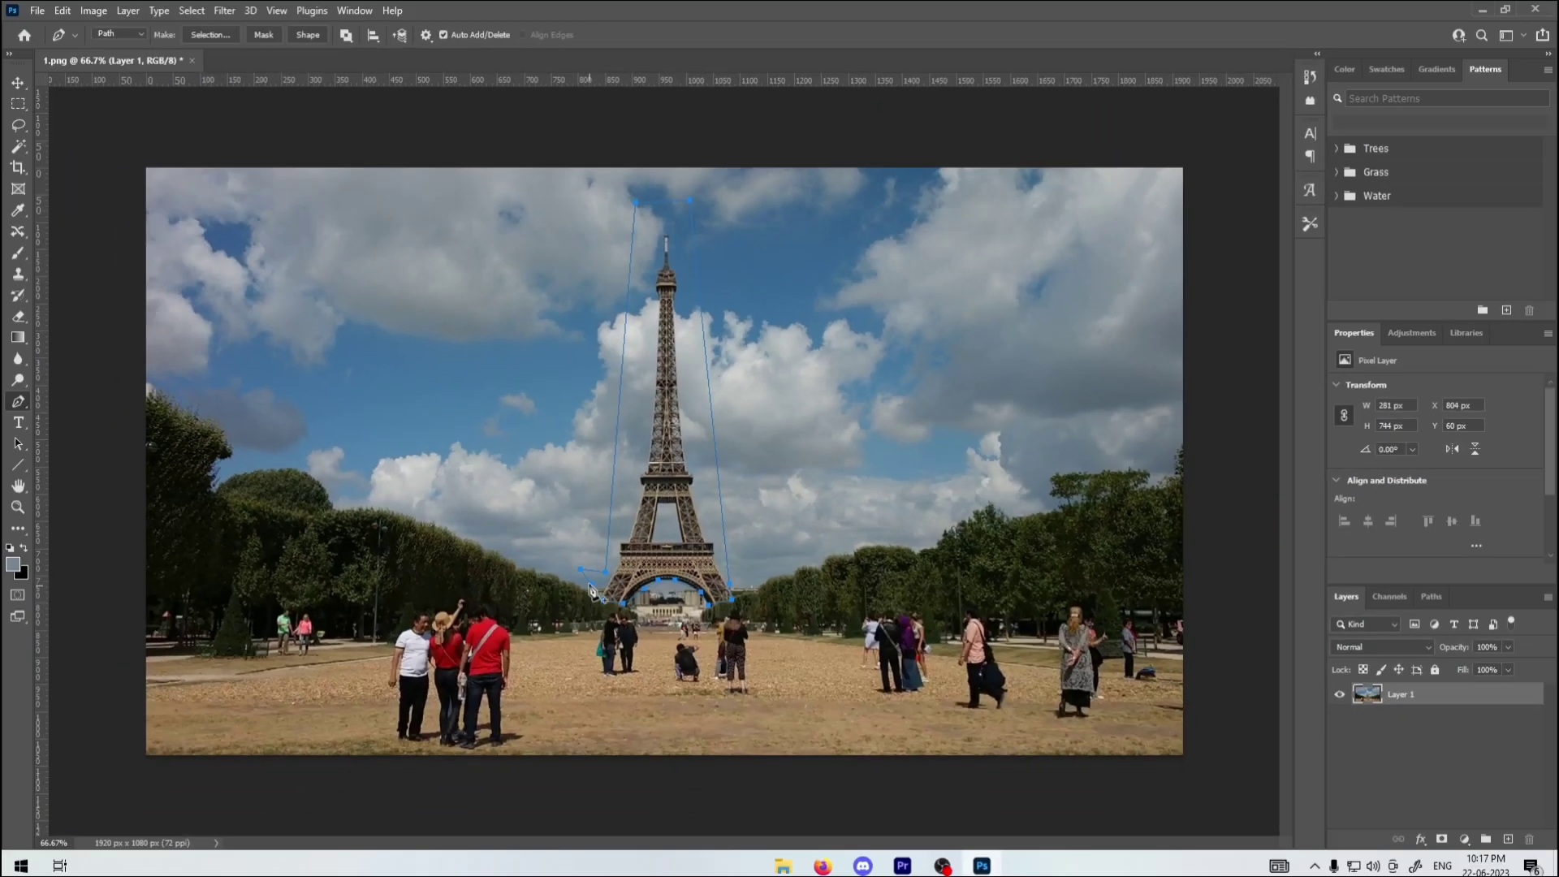
pyautogui.scroll(2, 578, 577)
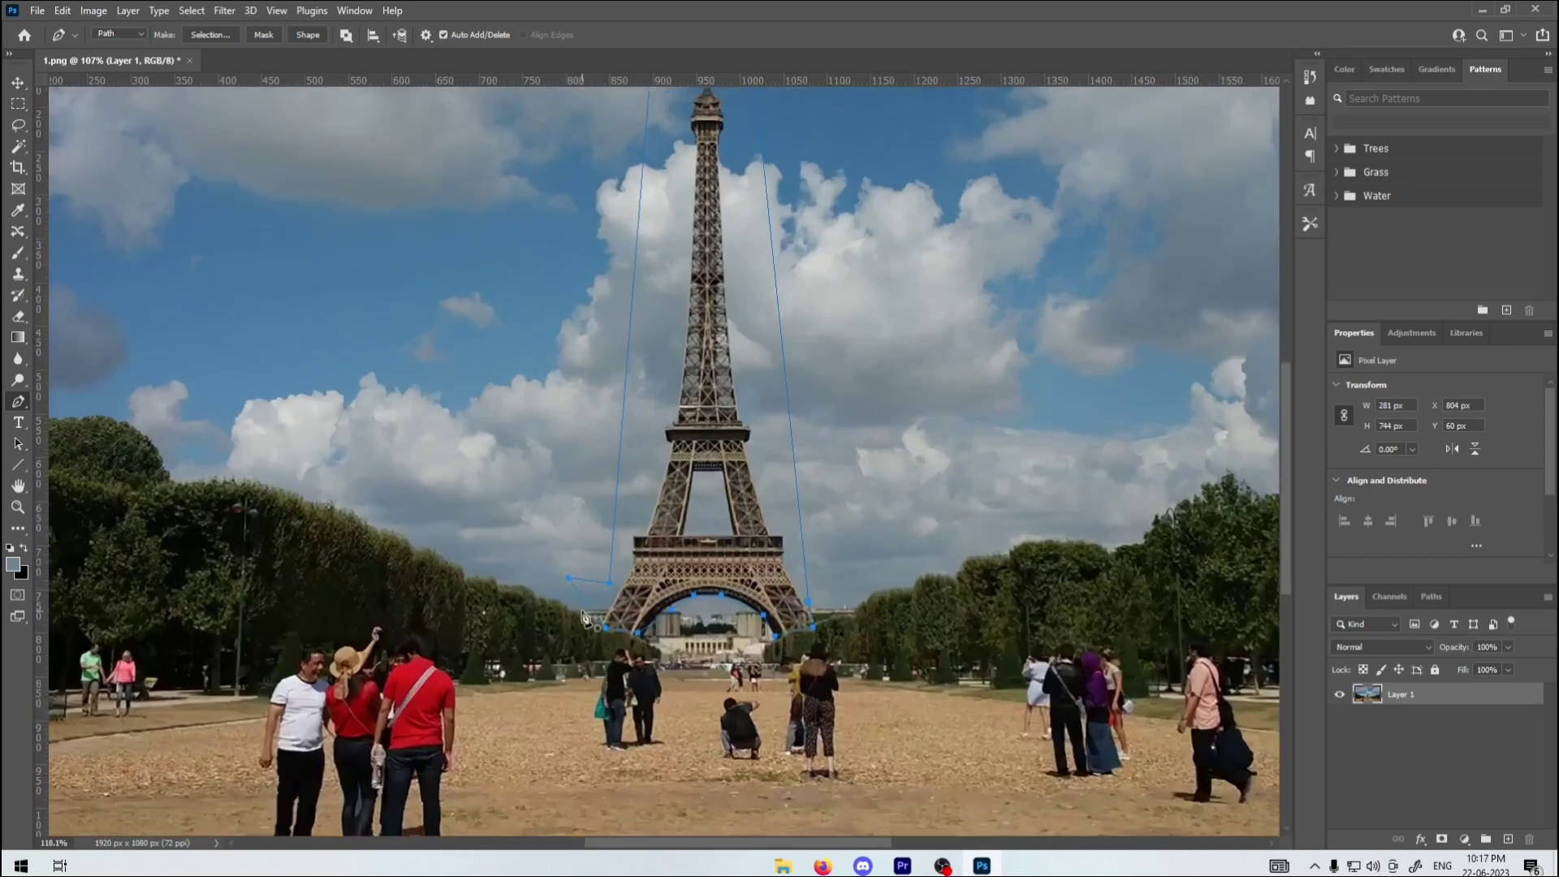
pyautogui.scroll(2, 577, 576)
pyautogui.scroll(2, 569, 576)
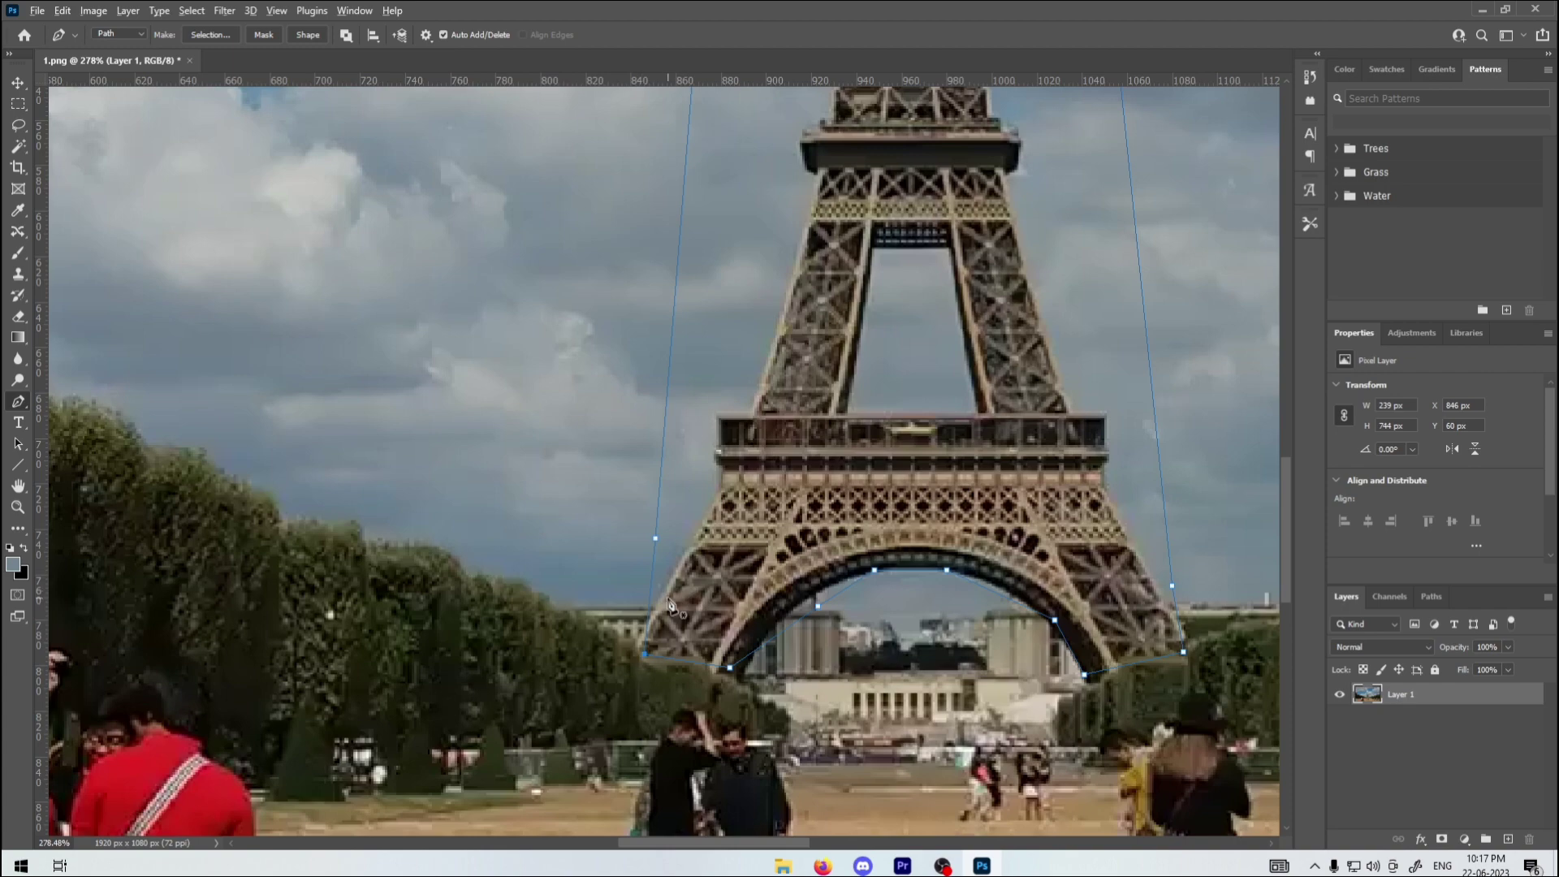
pyautogui.scroll(-5, 669, 603)
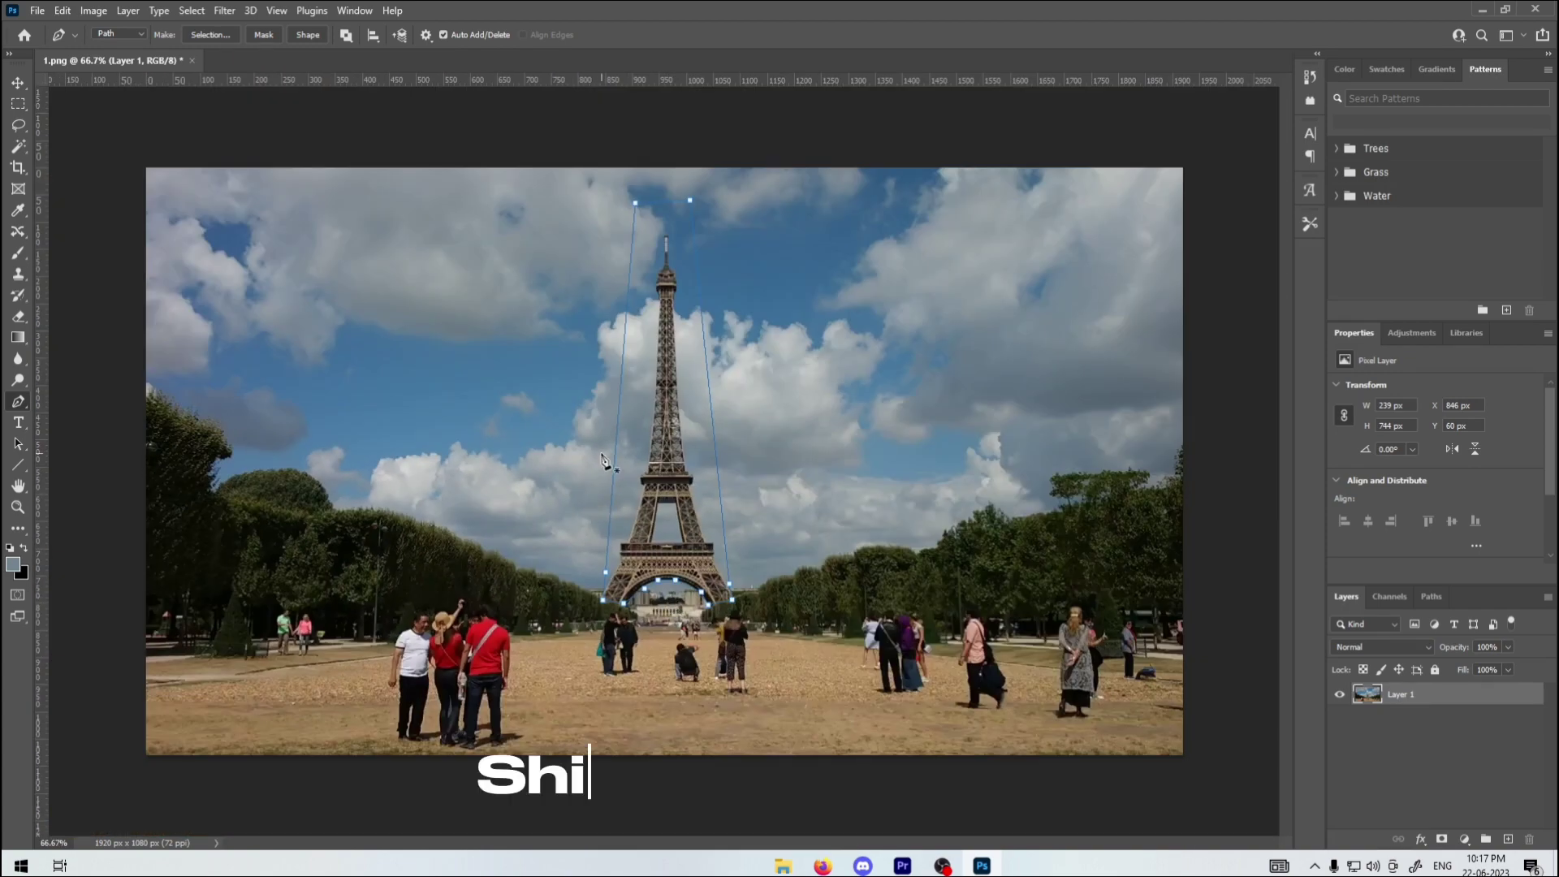
pyautogui.hotkey('ctrl', 'Return')
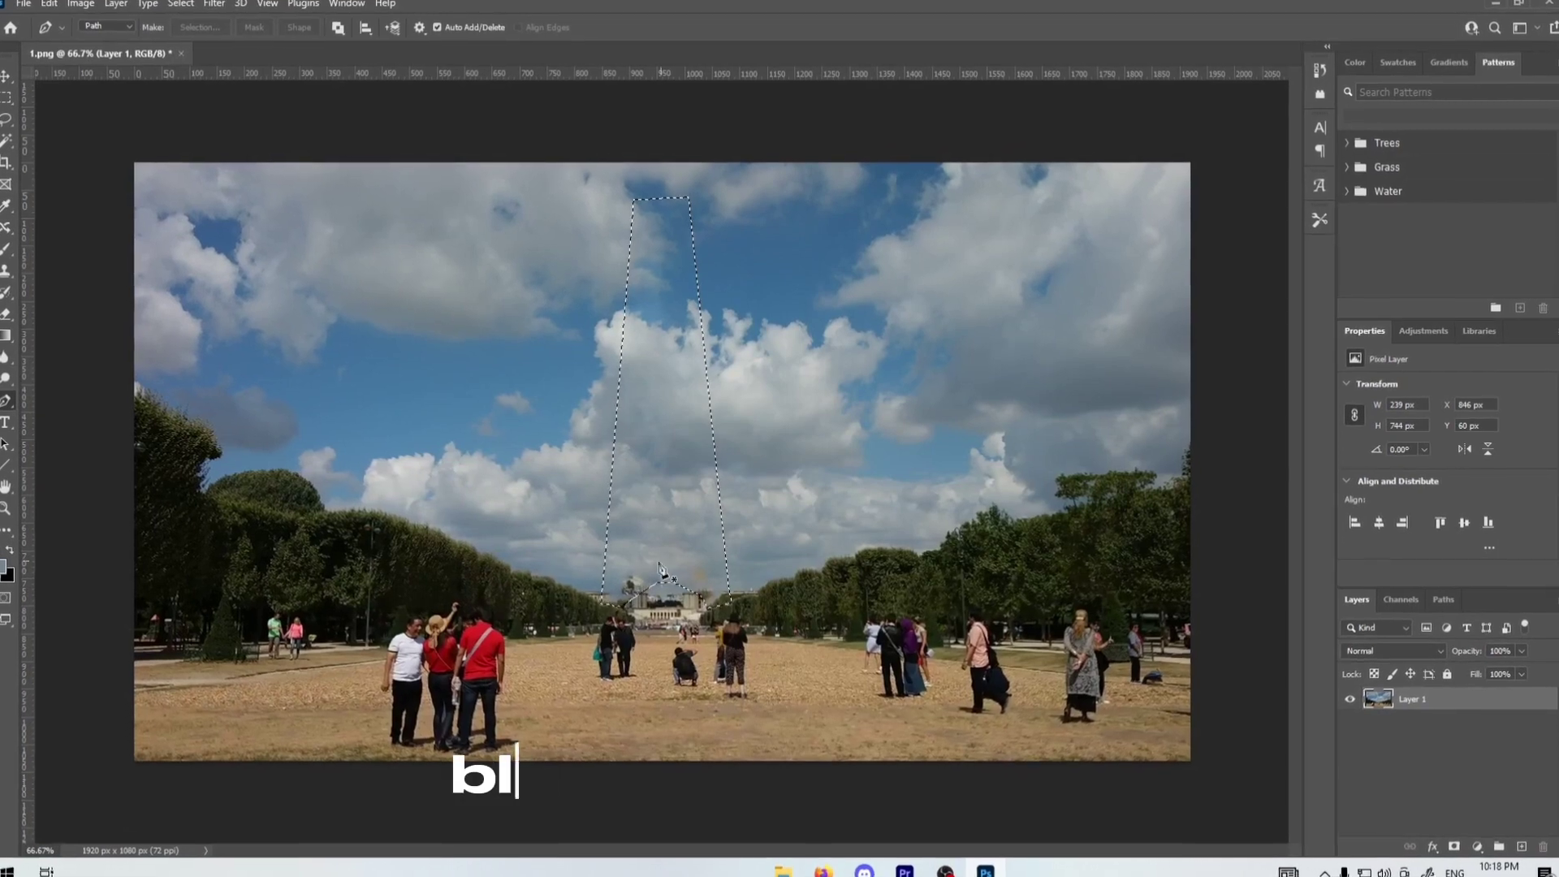
# - Deselect, patch the leftover edge artefacts with the Patch tool, then return to Premiere Pro
pyautogui.hotkey('ctrl', 'd')
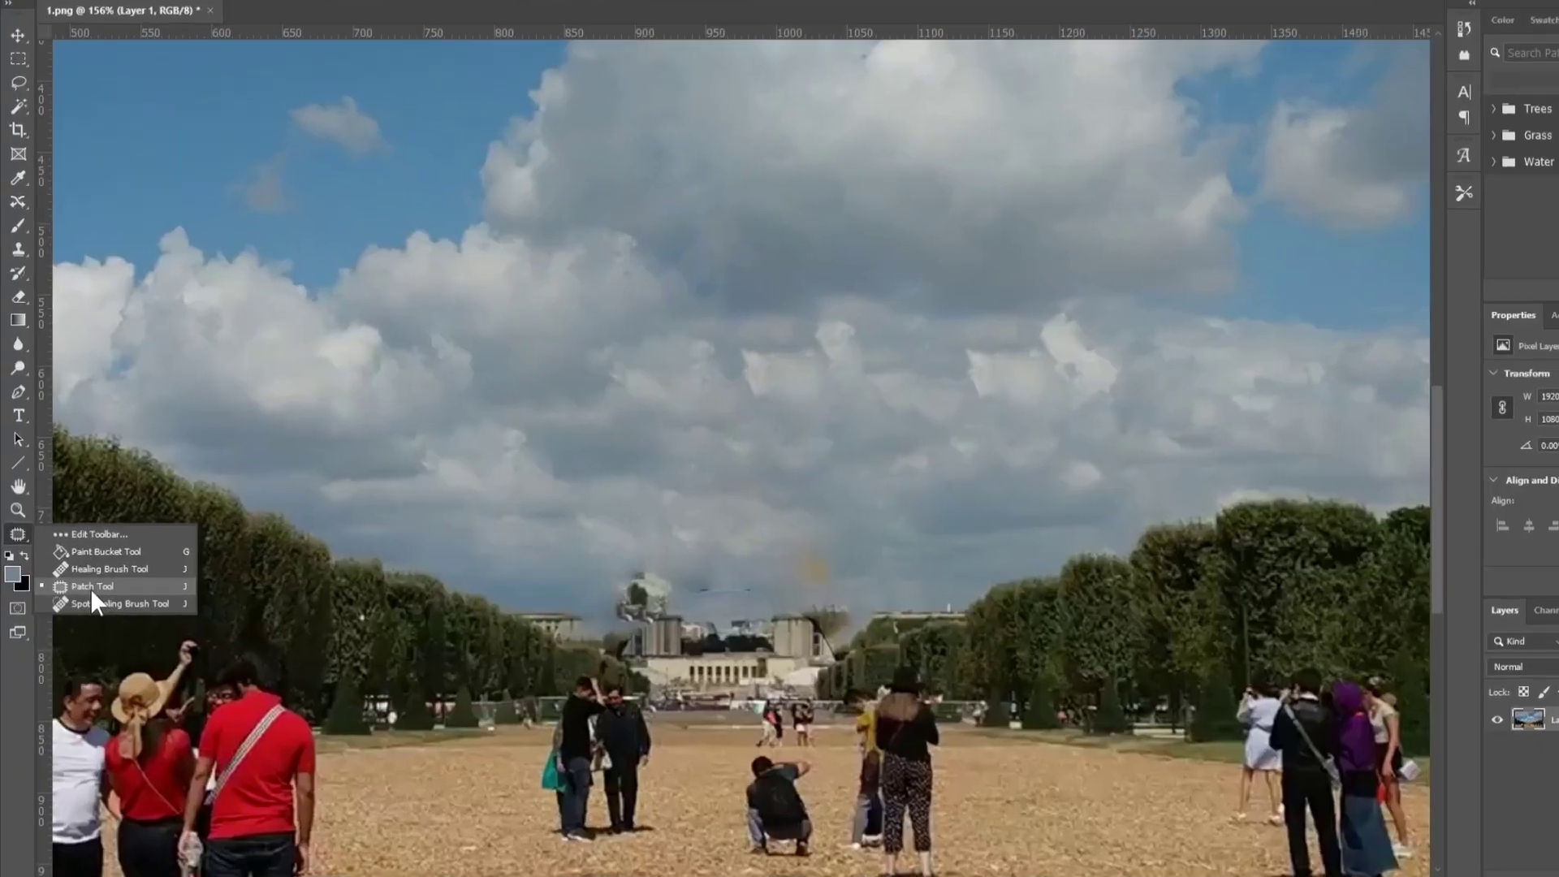
pyautogui.click(90, 587)
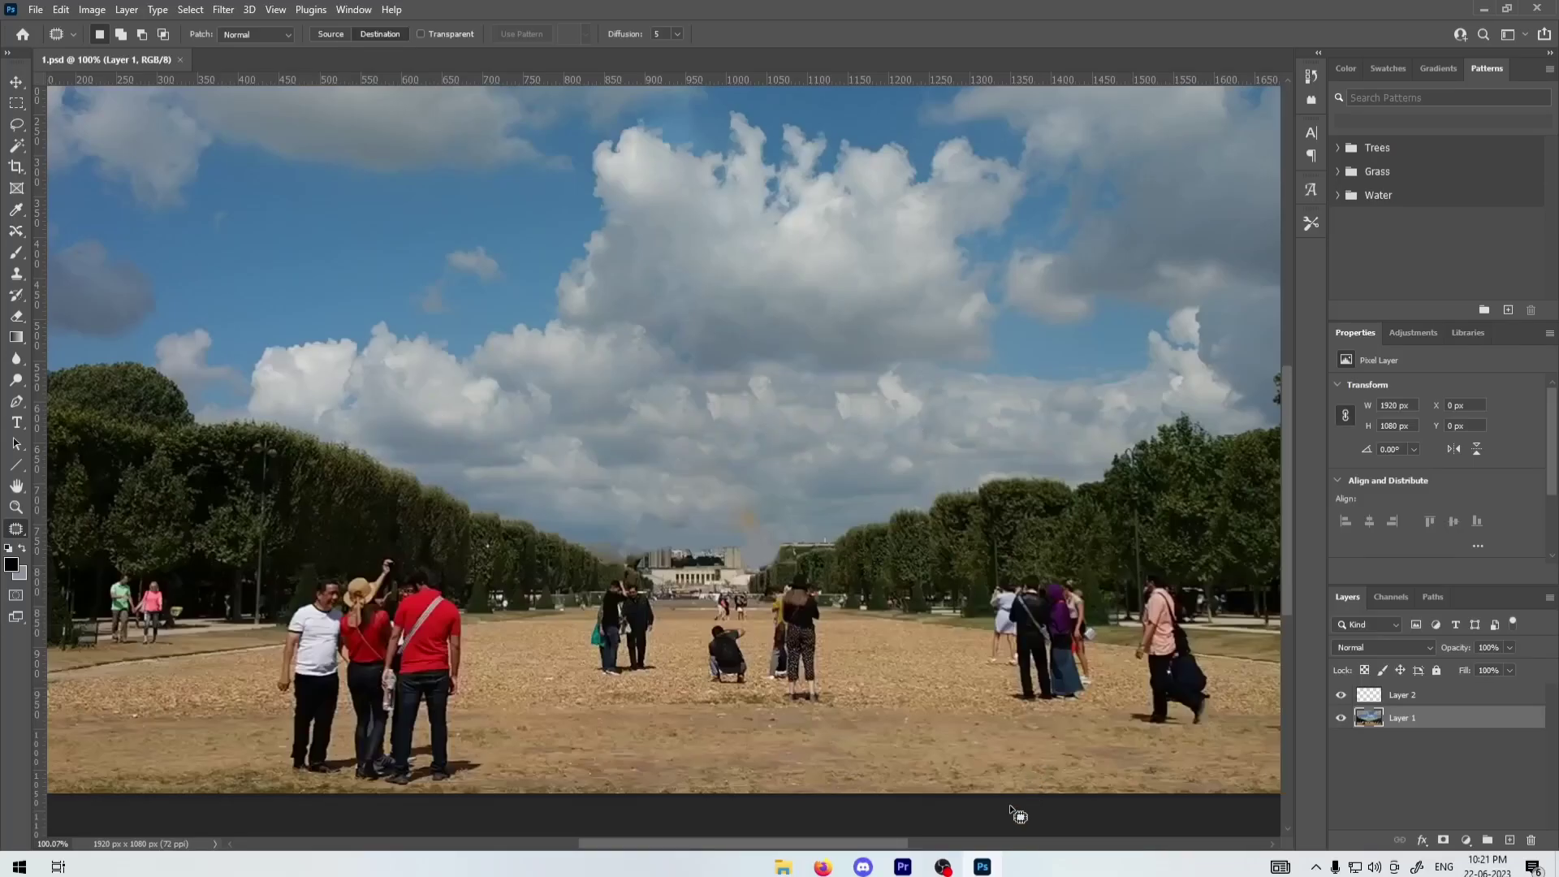
pyautogui.click(908, 867)
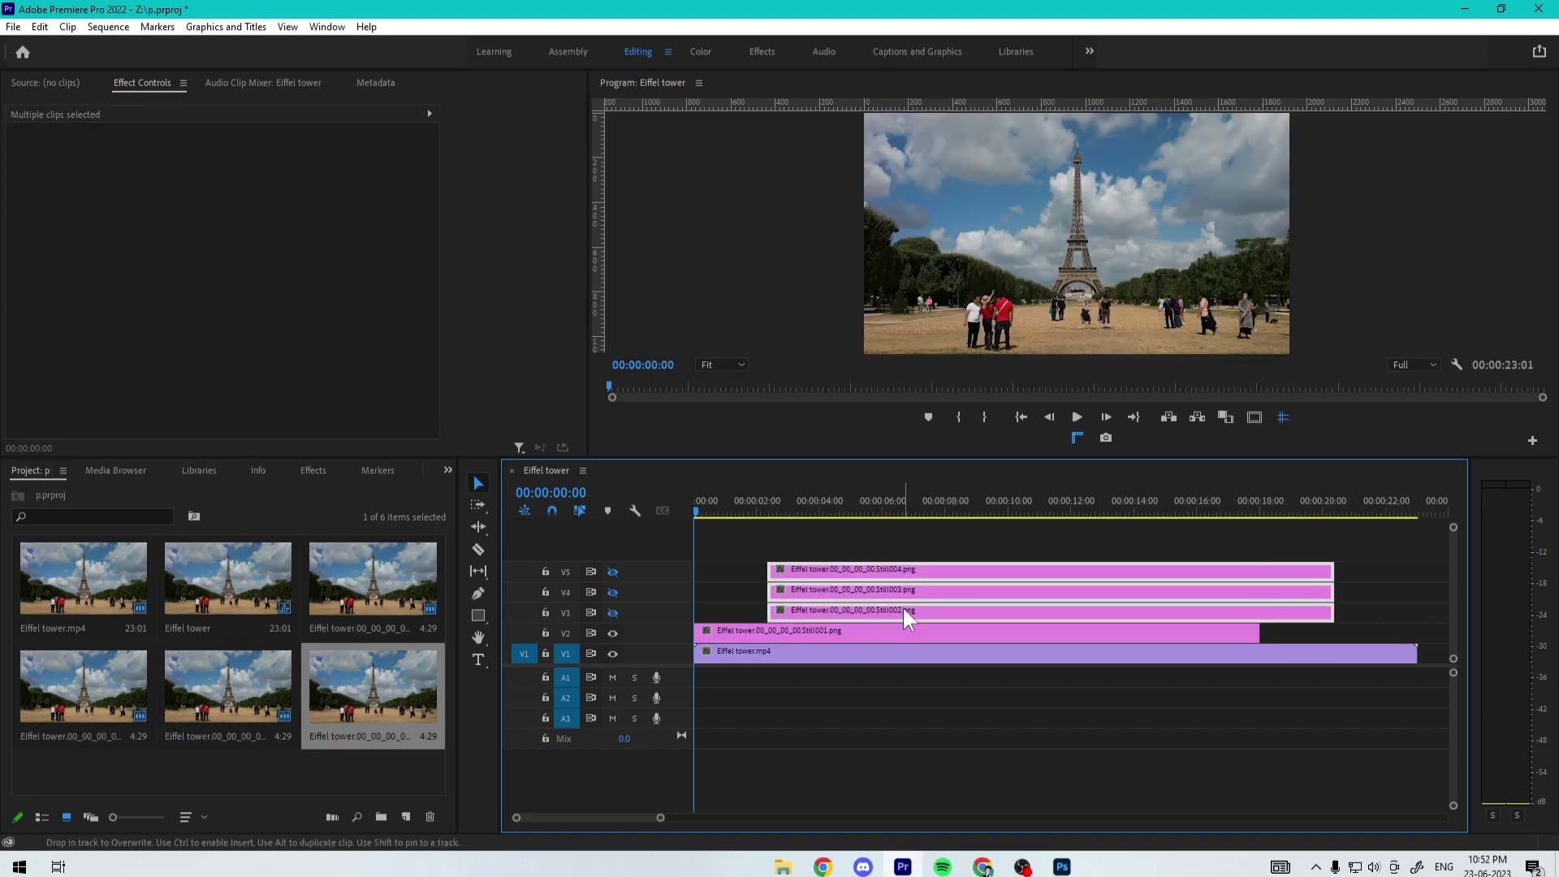
# - Select the Still001 clip on track V2 and open it in Photoshop
pyautogui.click(745, 636)
pyautogui.moveTo(729, 505)
pyautogui.mouseDown()
pyautogui.moveTo(756, 514)
pyautogui.moveTo(712, 522)
pyautogui.mouseUp()
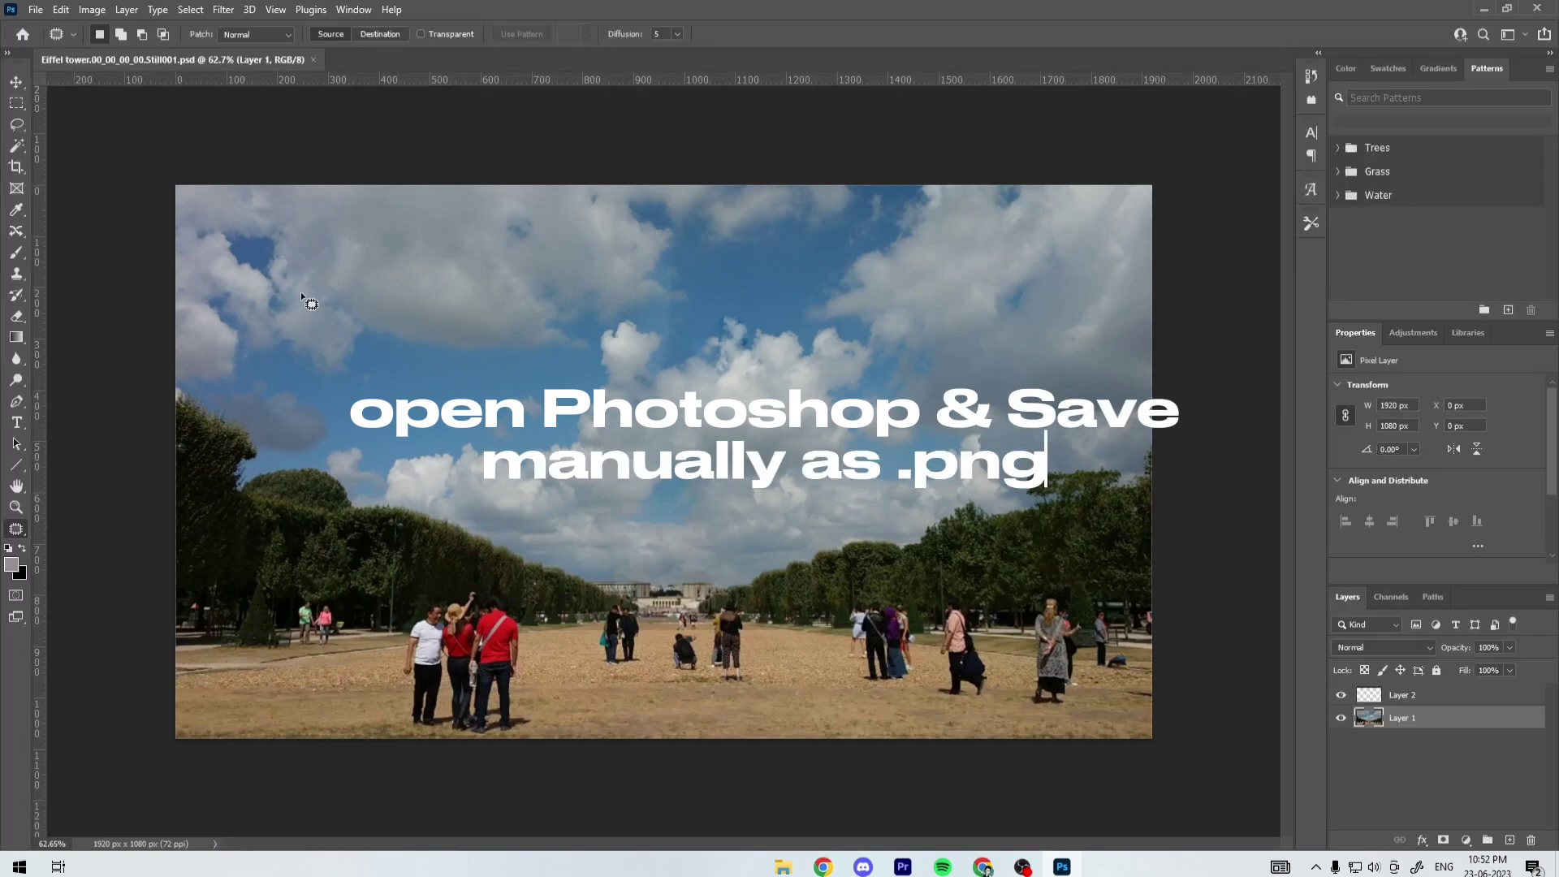
# - Save the Still001 image as a PNG file with File > Save As
pyautogui.click(36, 10)
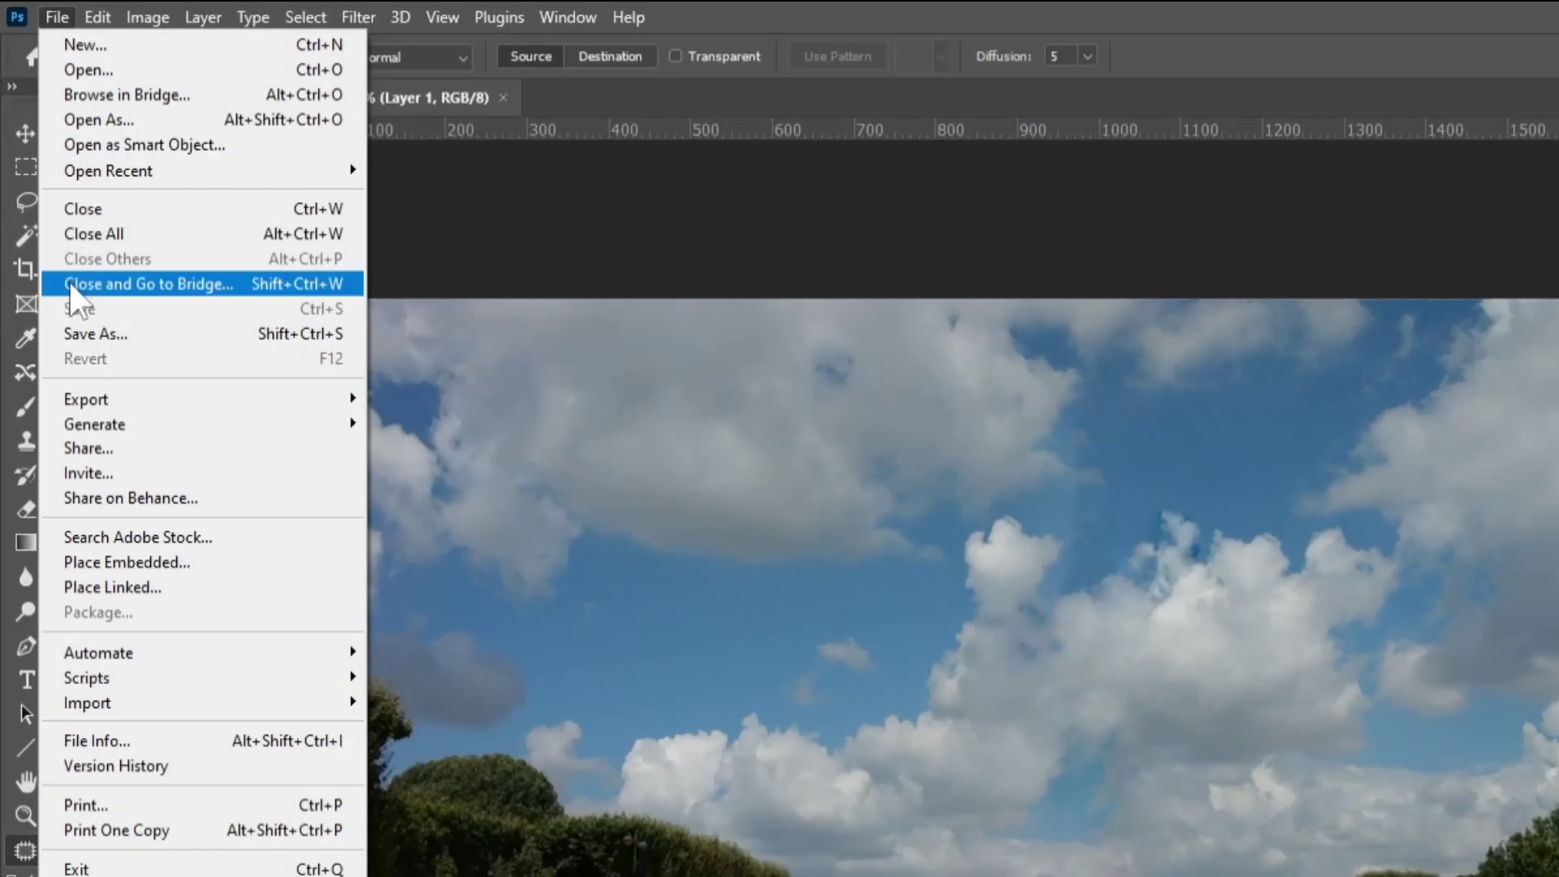
pyautogui.click(95, 334)
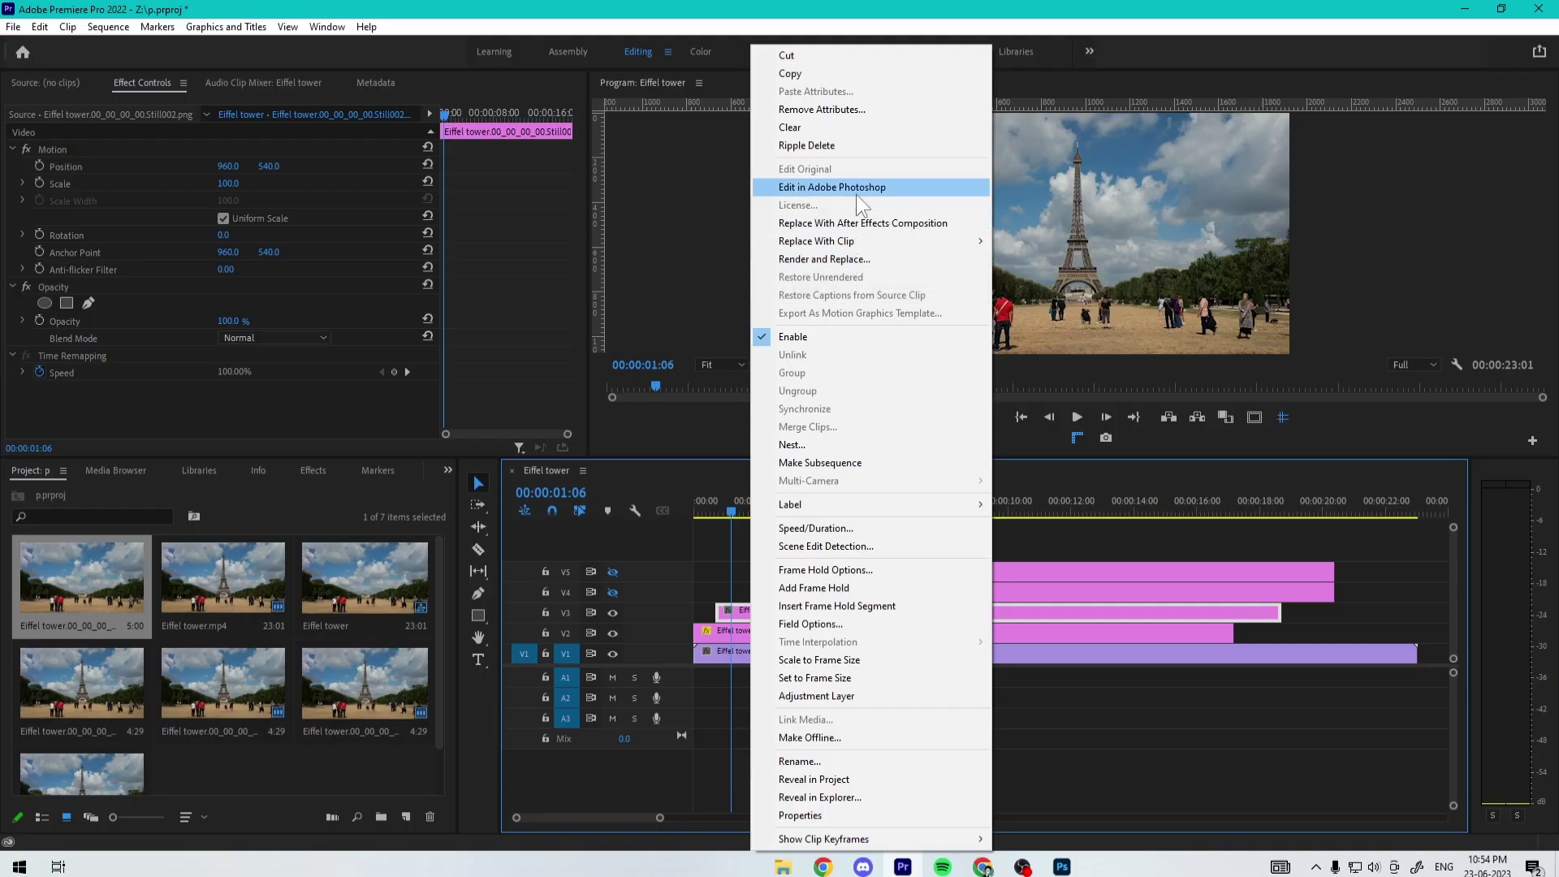
pyautogui.click(857, 189)
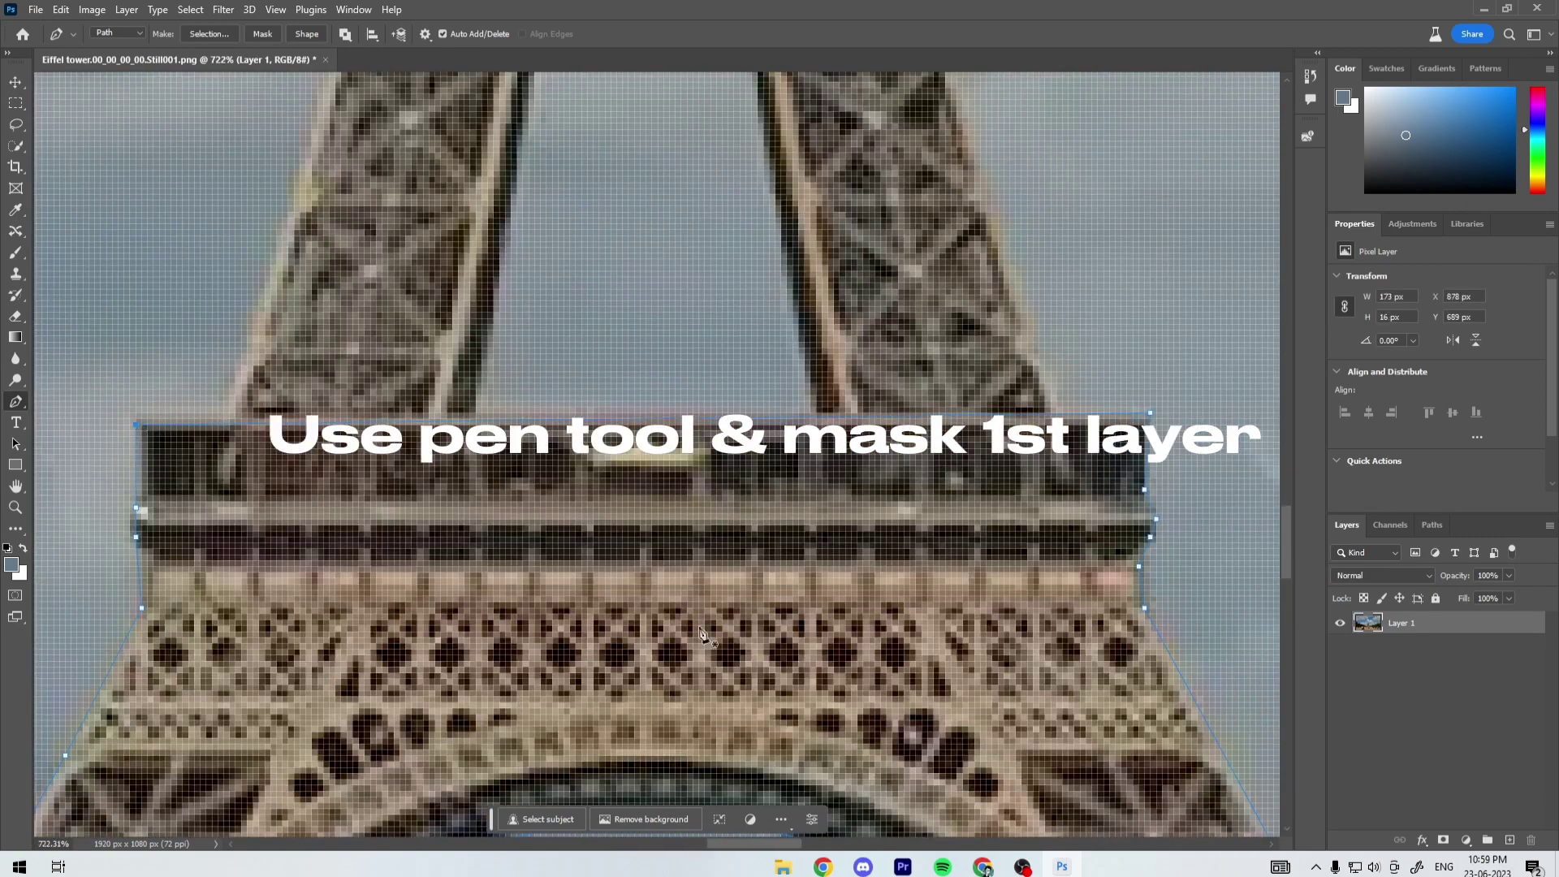
# - Fill away the tower's upper part and zoom around the image to inspect it
pyautogui.press('Return')
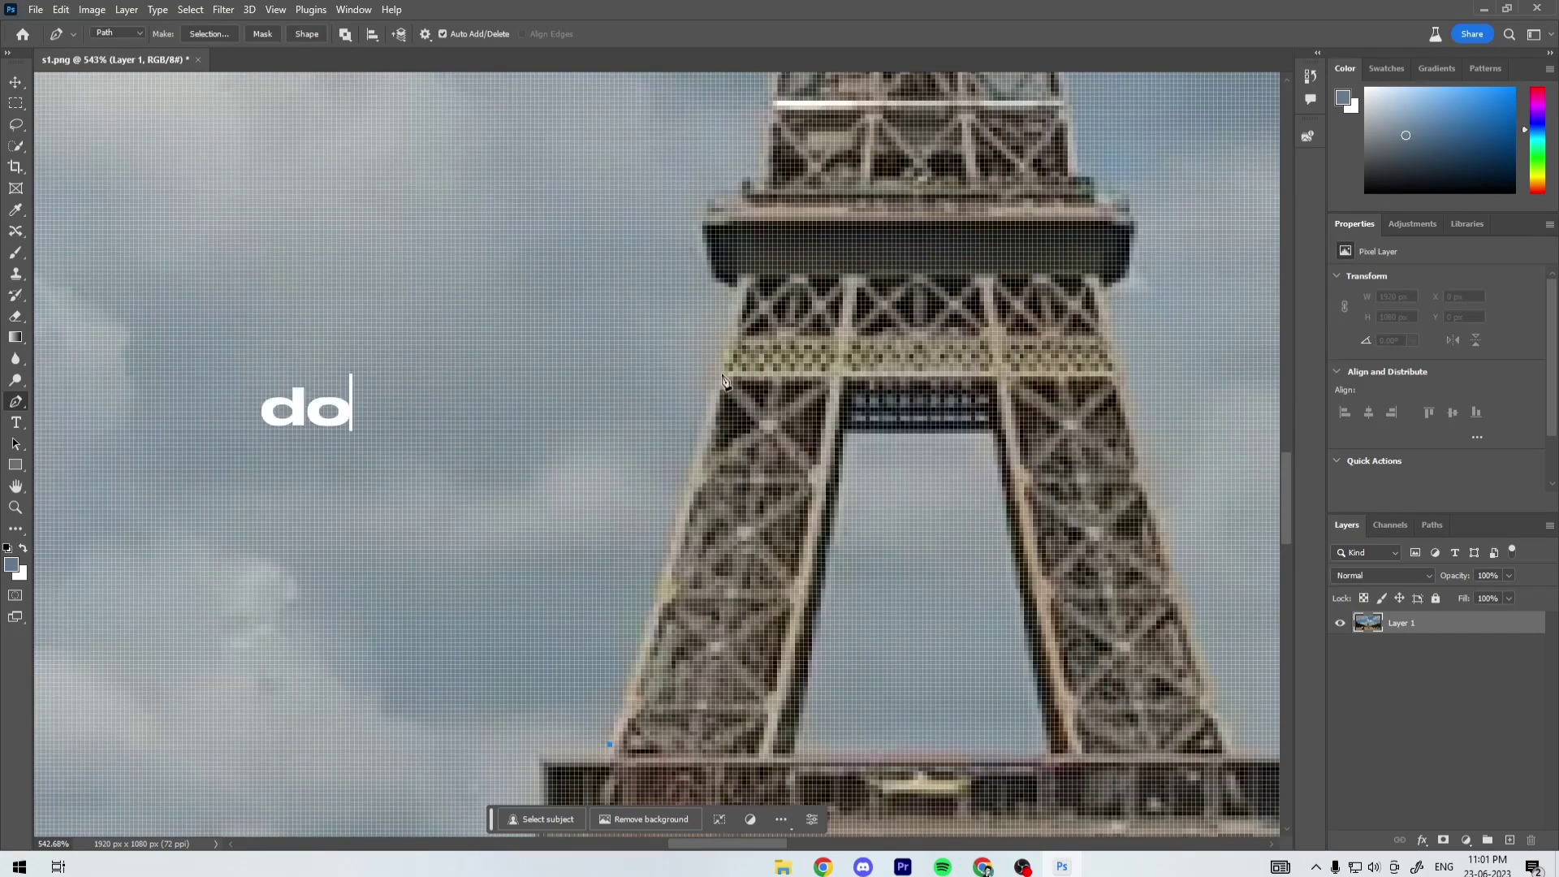
pyautogui.scroll(3, 709, 455)
pyautogui.scroll(-3, 709, 455)
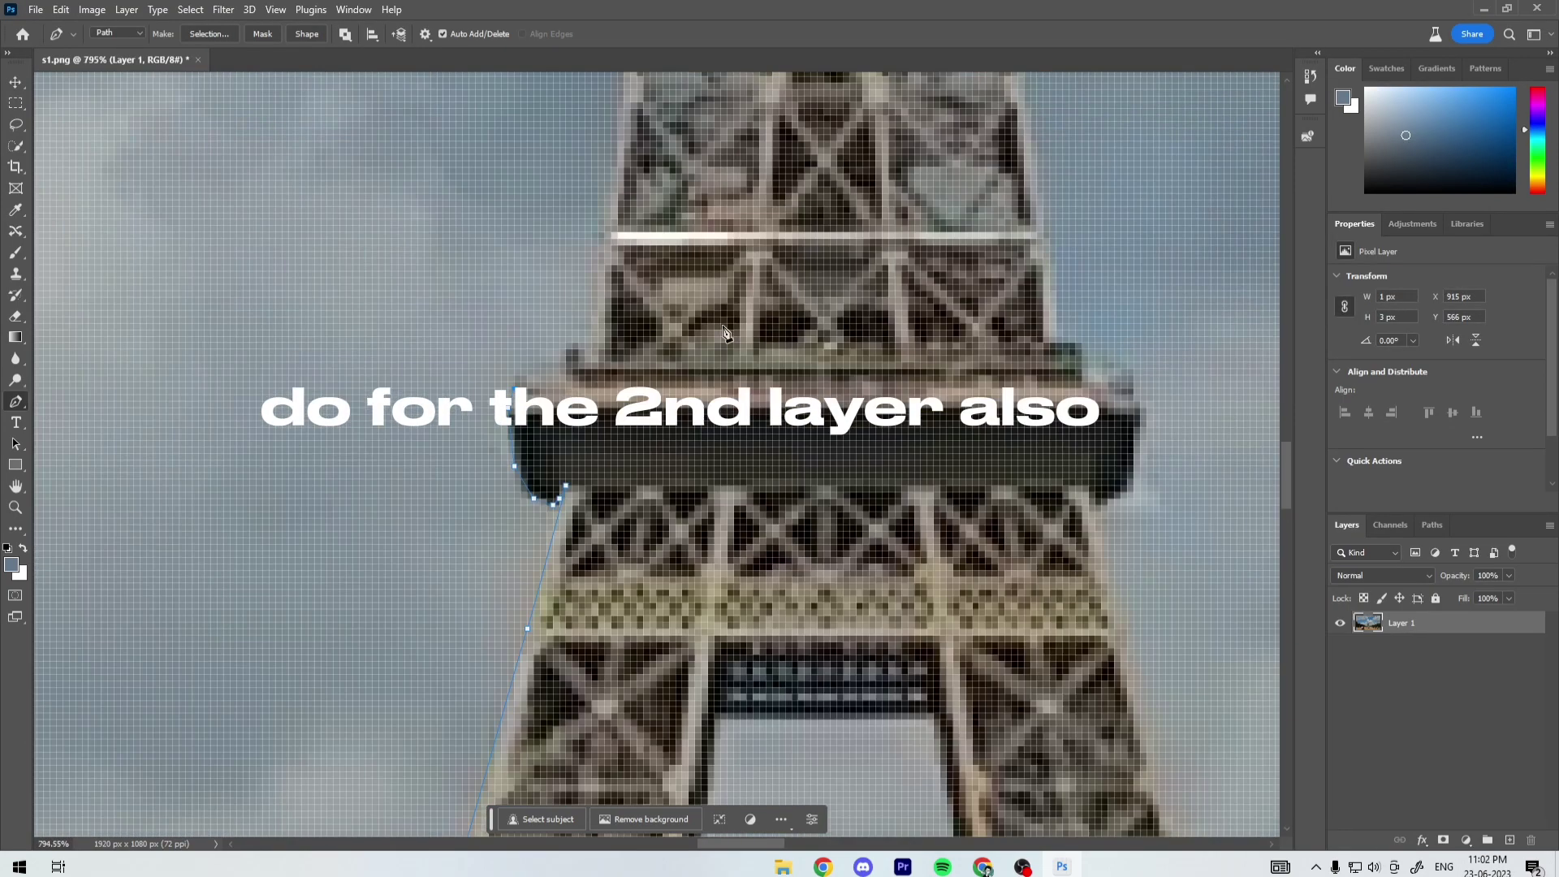
pyautogui.scroll(-2, 1002, 539)
pyautogui.scroll(1, 840, 566)
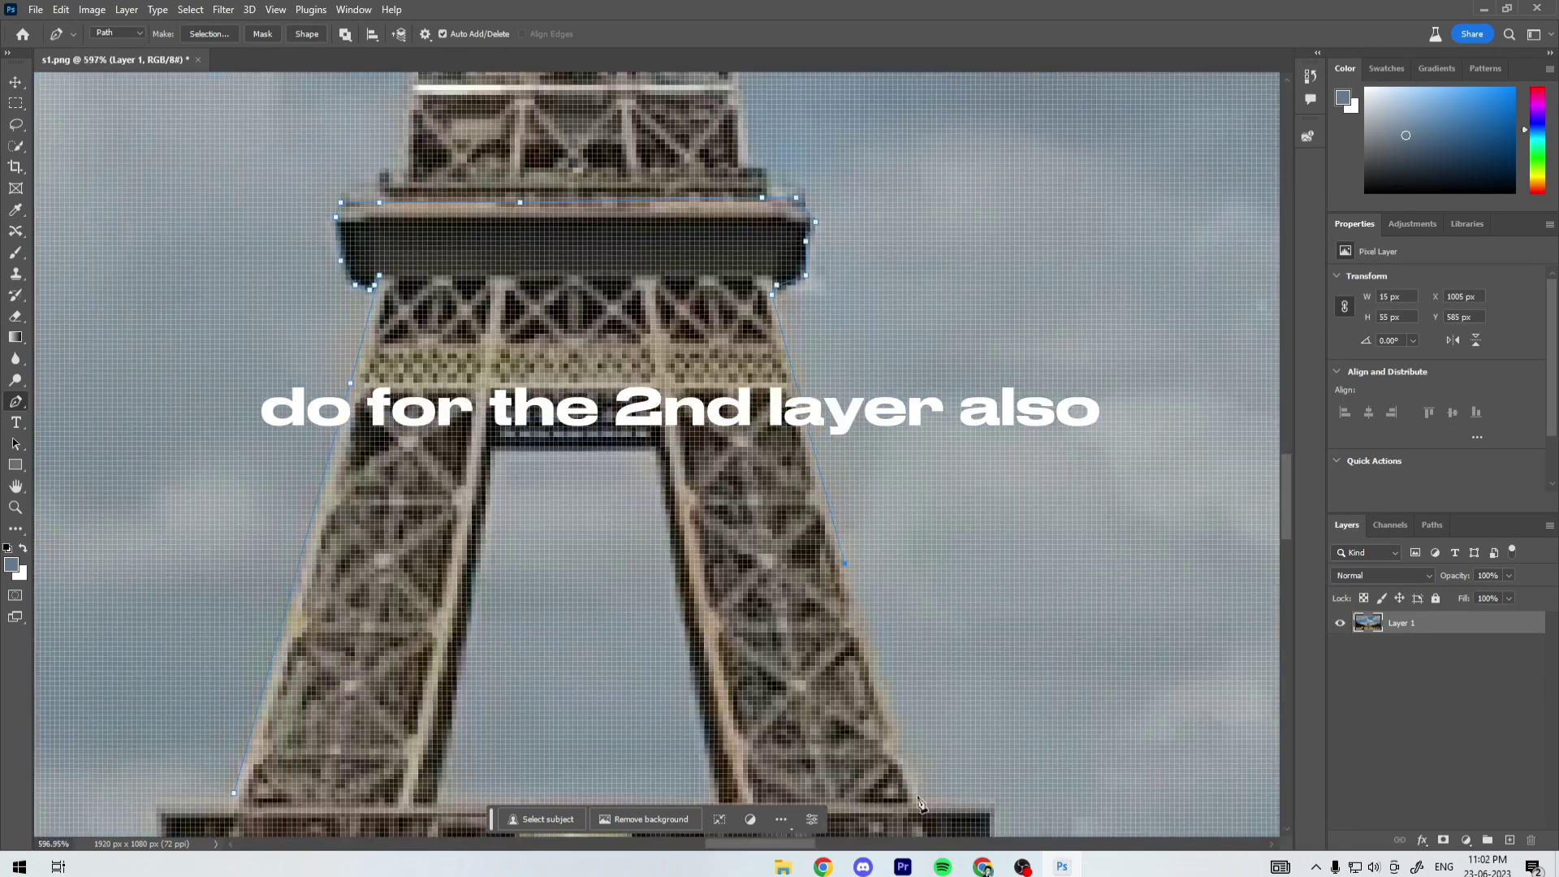
pyautogui.scroll(1, 763, 639)
pyautogui.scroll(-1, 686, 211)
pyautogui.scroll(-1, 569, 325)
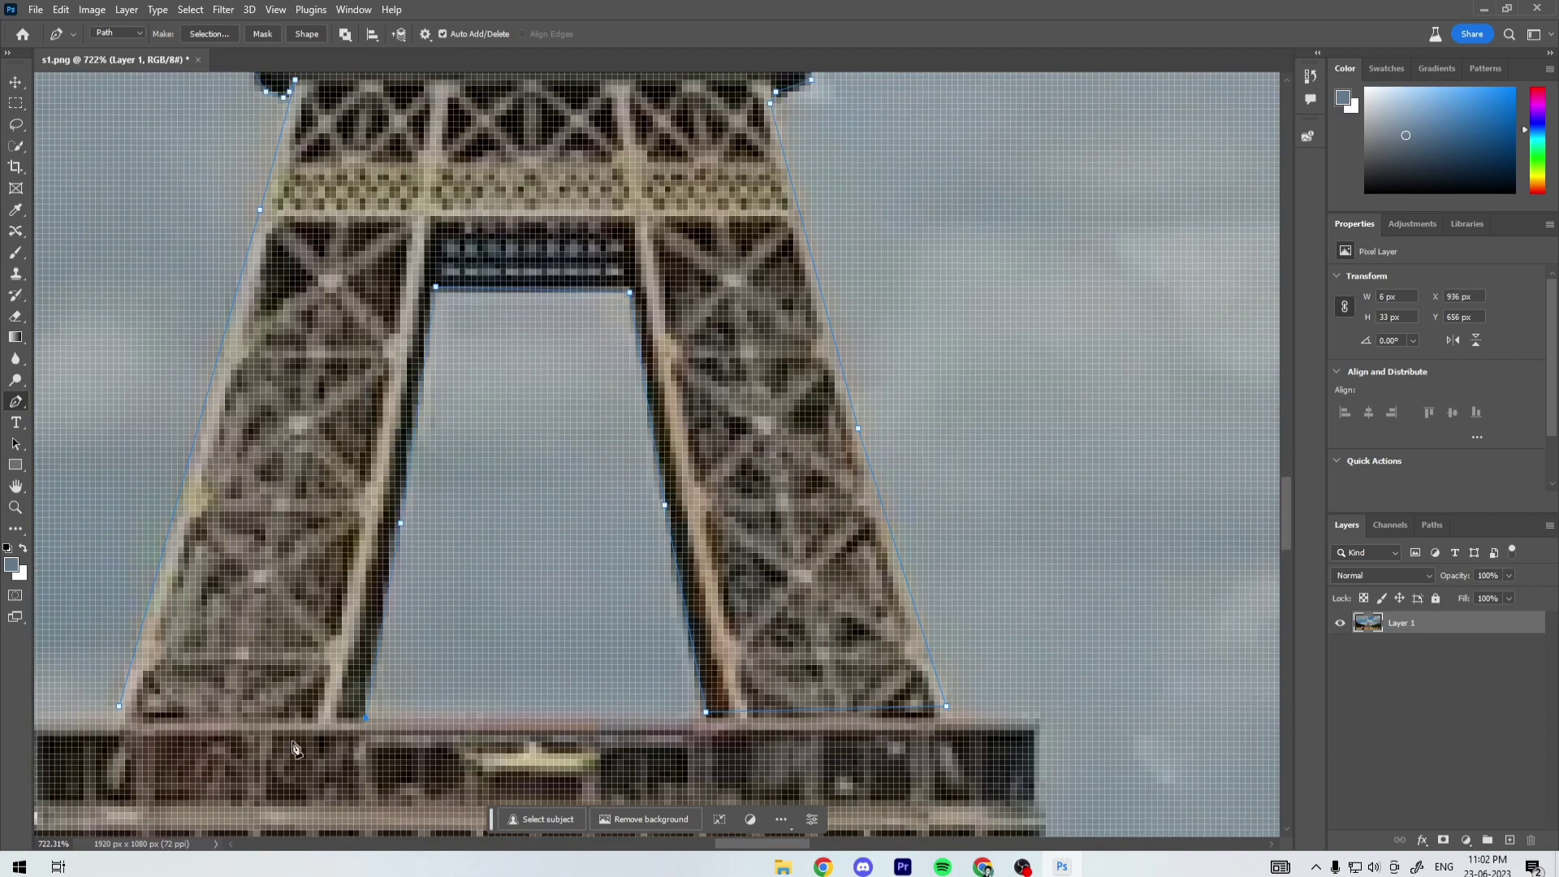
pyautogui.scroll(-1, 504, 418)
# - Close the middle-section outline, convert it to a selection, and add a layer mask
pyautogui.click(443, 589)
pyautogui.hotkey('ctrl', 'Return')
pyautogui.scroll(-5, 599, 637)
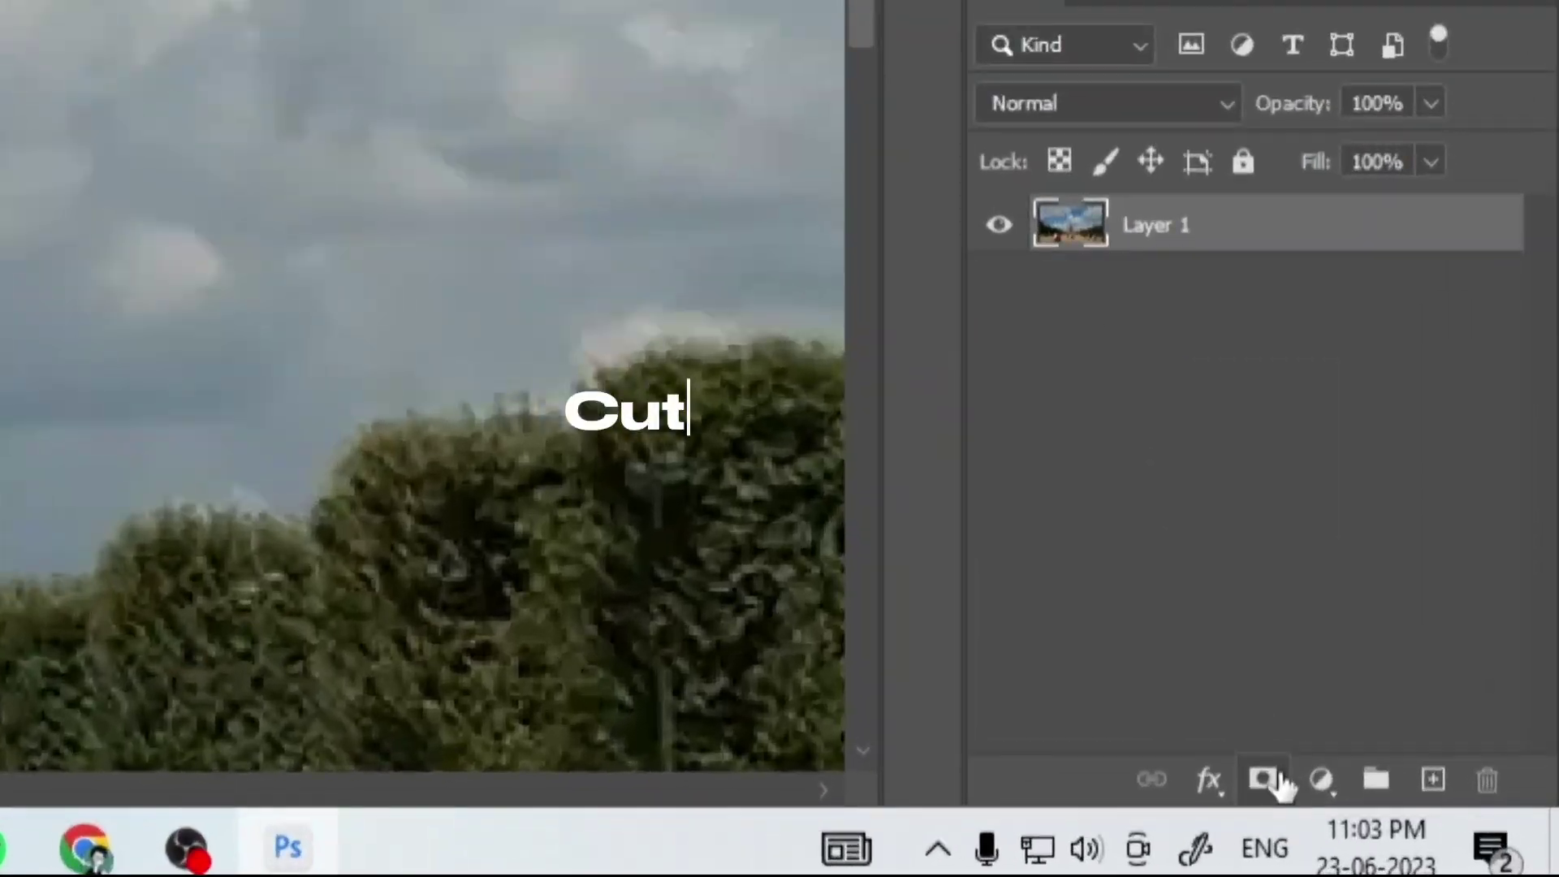
pyautogui.click(1443, 839)
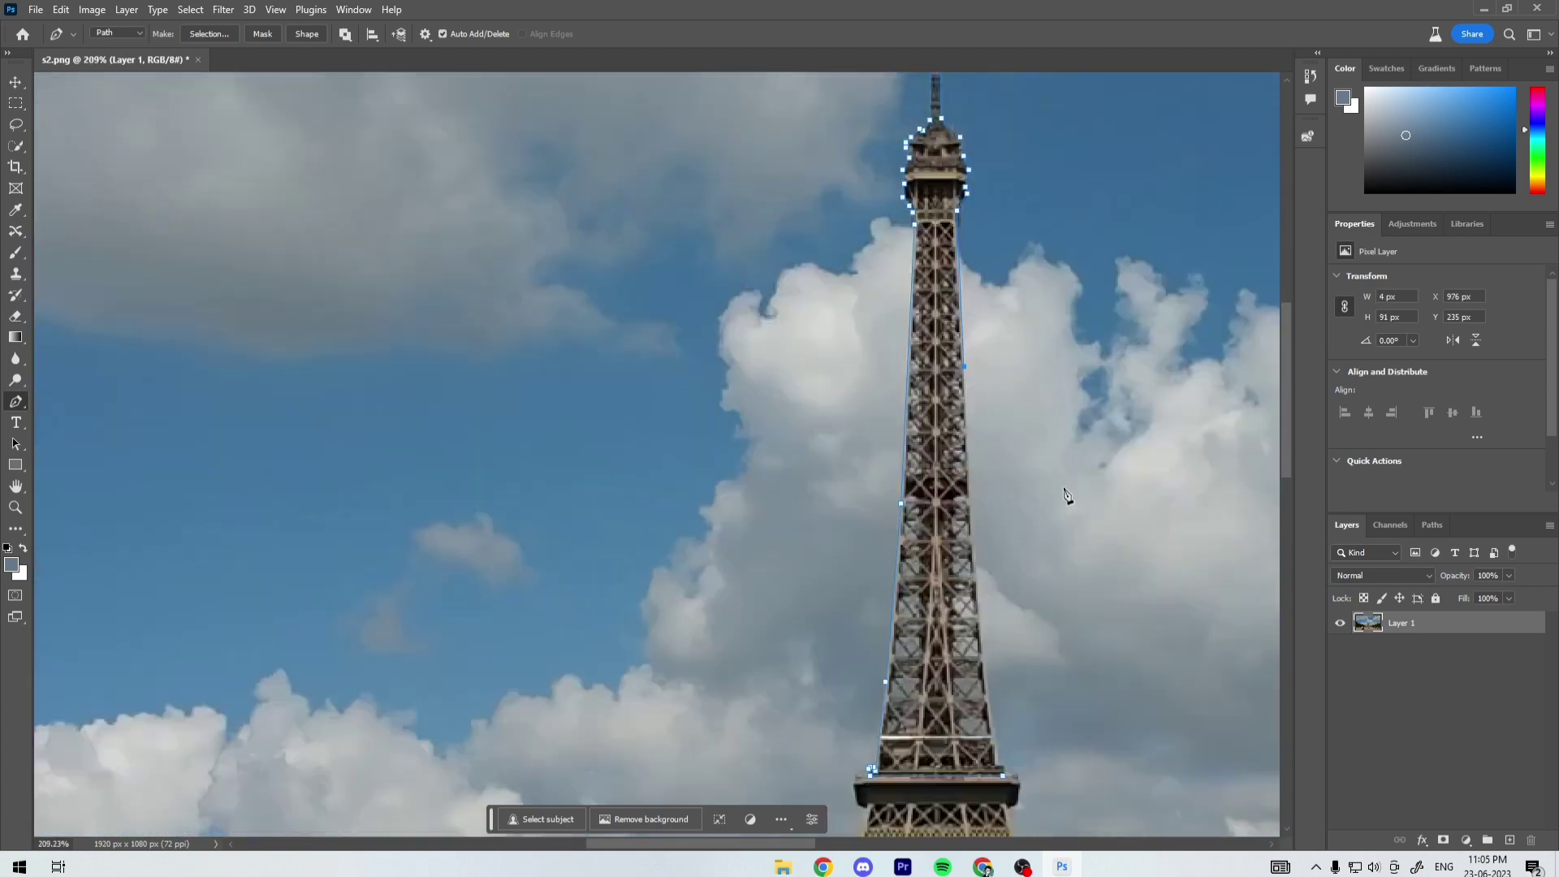
# - Save the masked spire image as s3.png, accepting the PNG format options
pyautogui.scroll(5, 1027, 687)
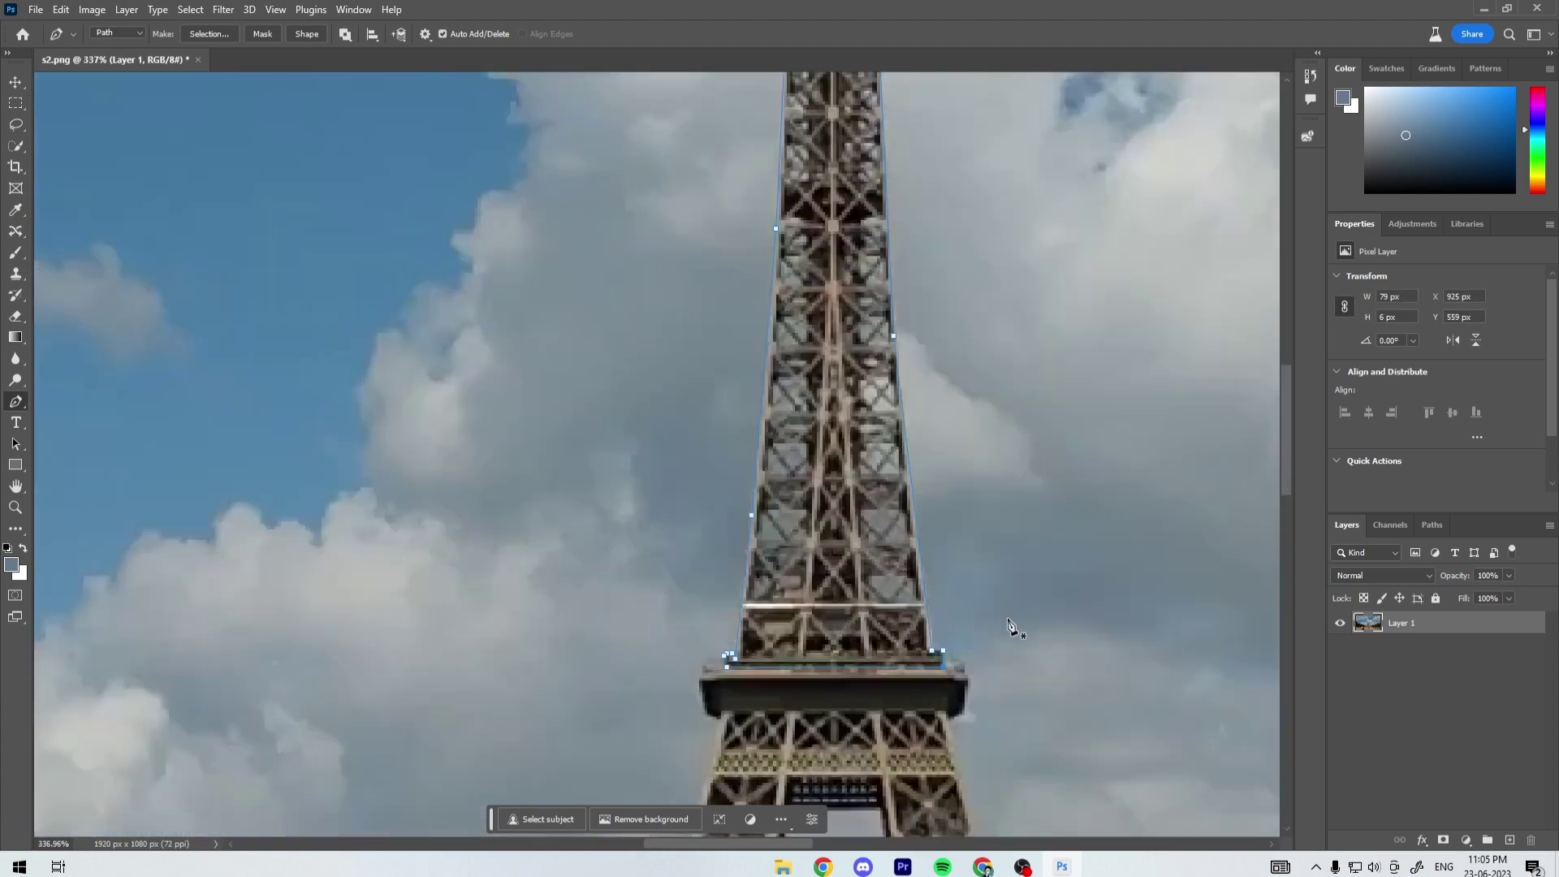
pyautogui.scroll(-3, 1048, 471)
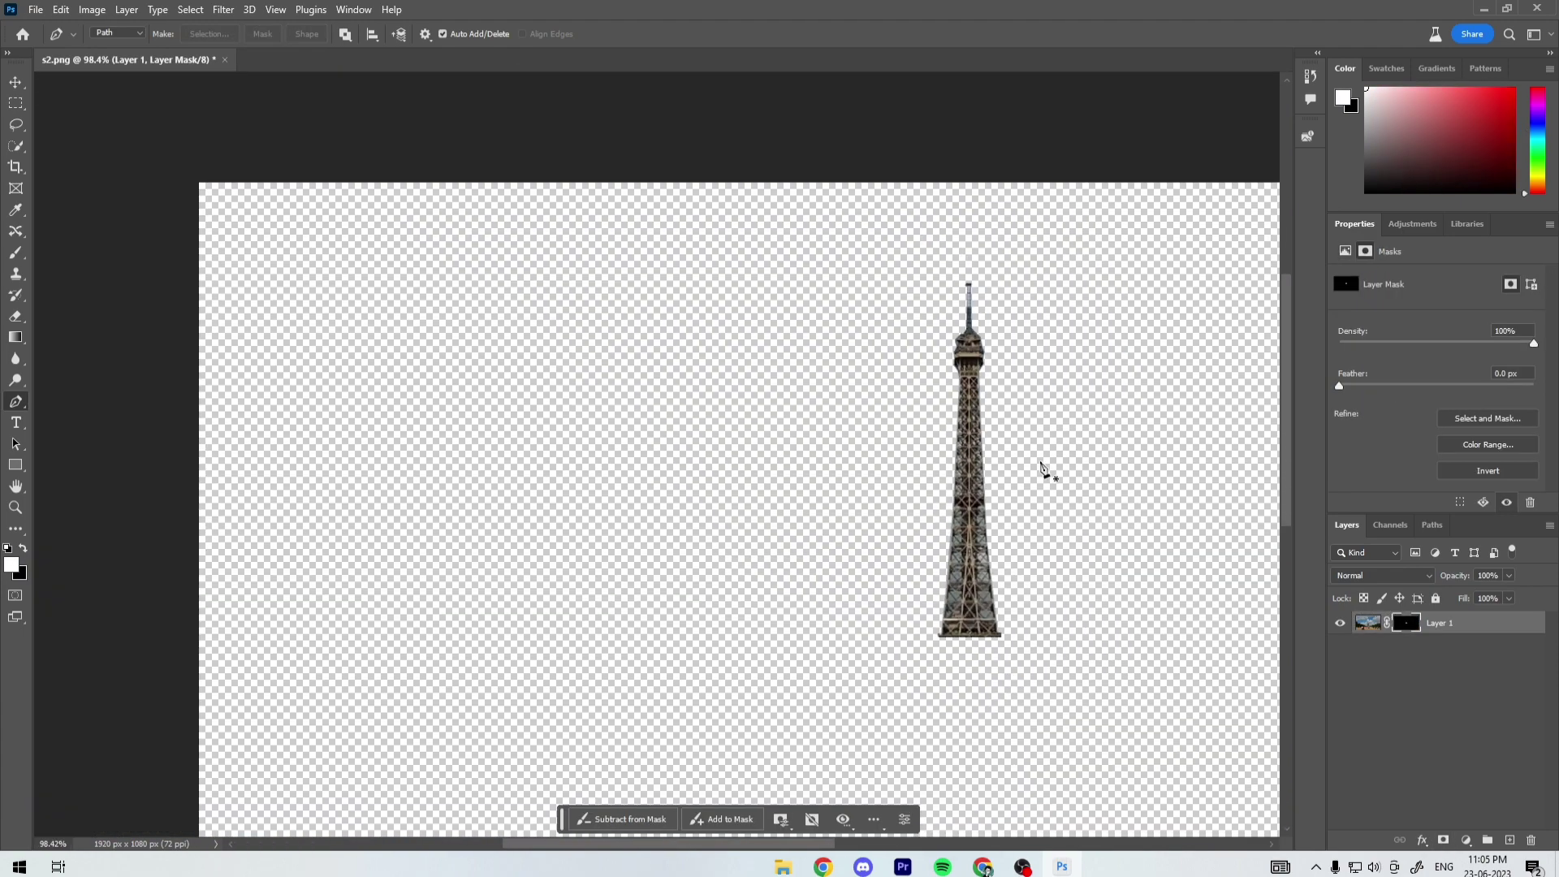
pyautogui.click(35, 10)
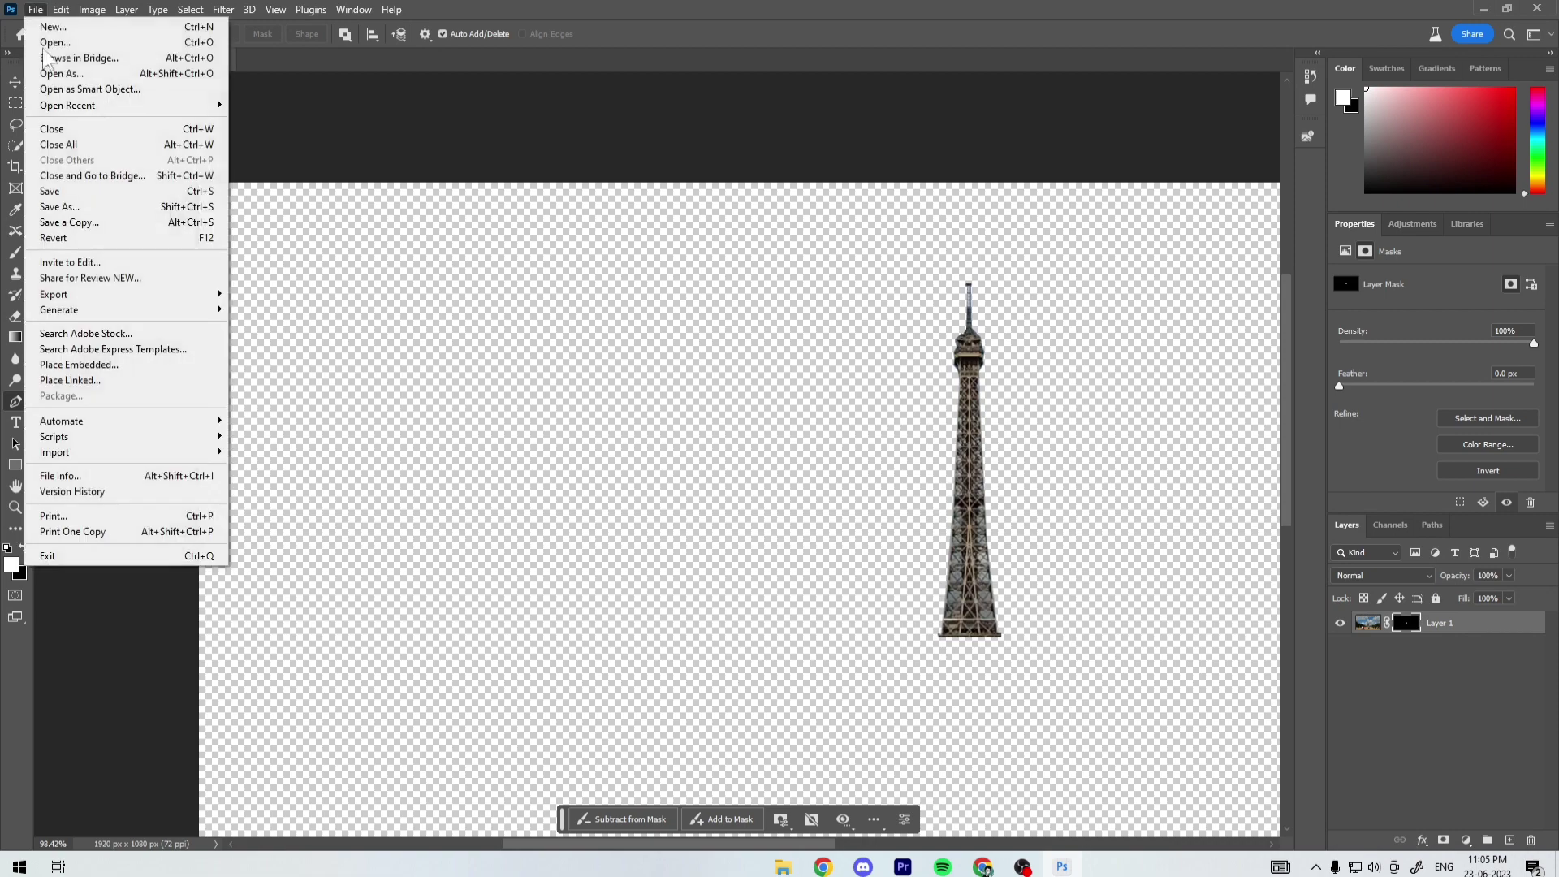
pyautogui.click(76, 192)
pyautogui.click(36, 9)
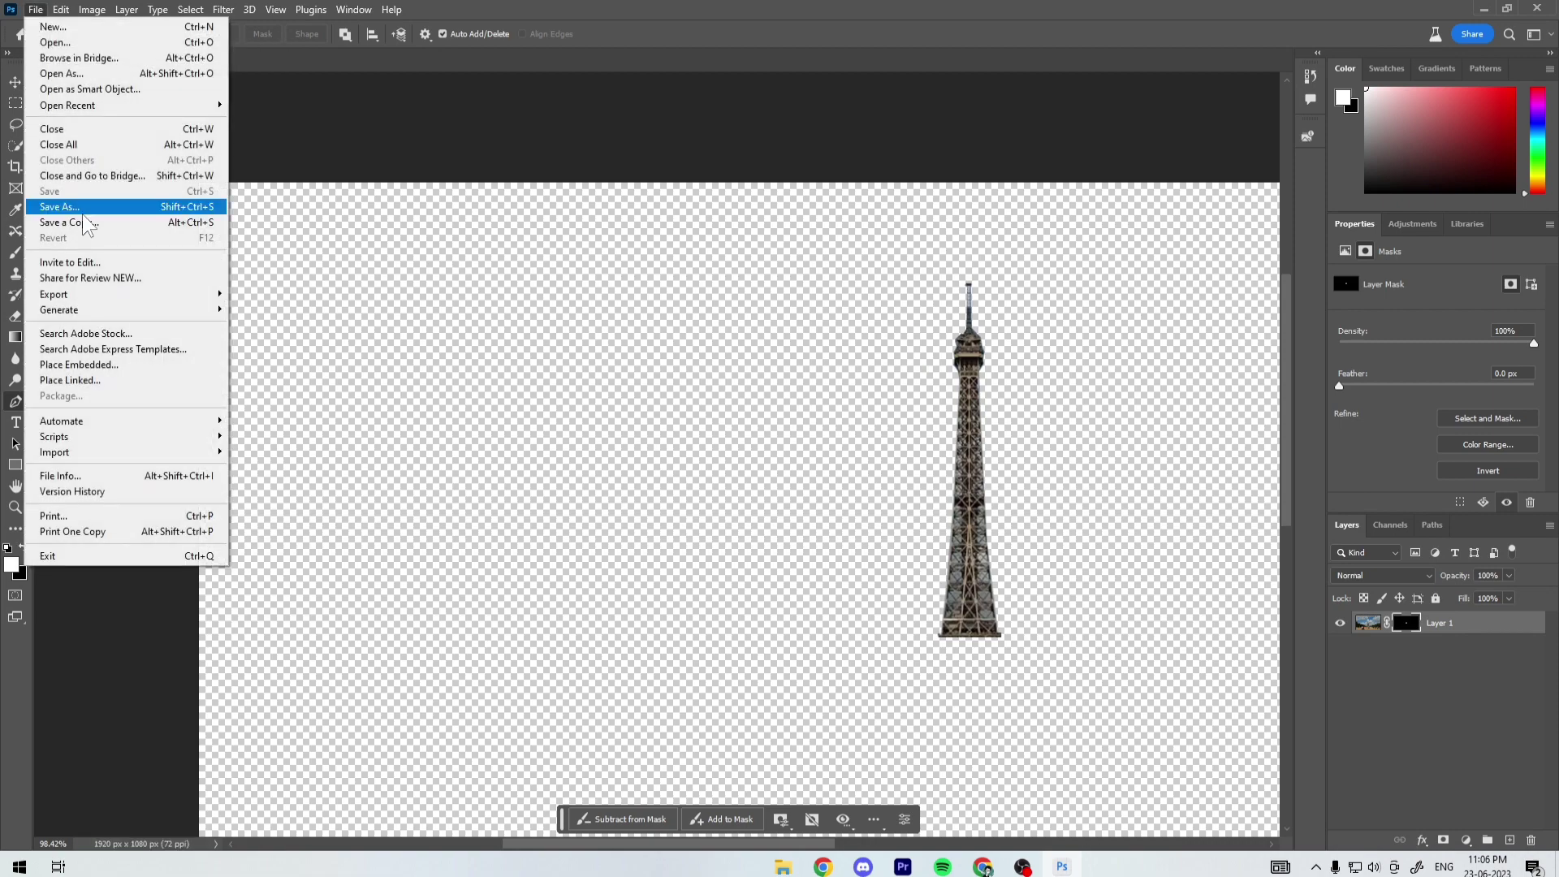
pyautogui.click(75, 208)
pyautogui.write('s3')
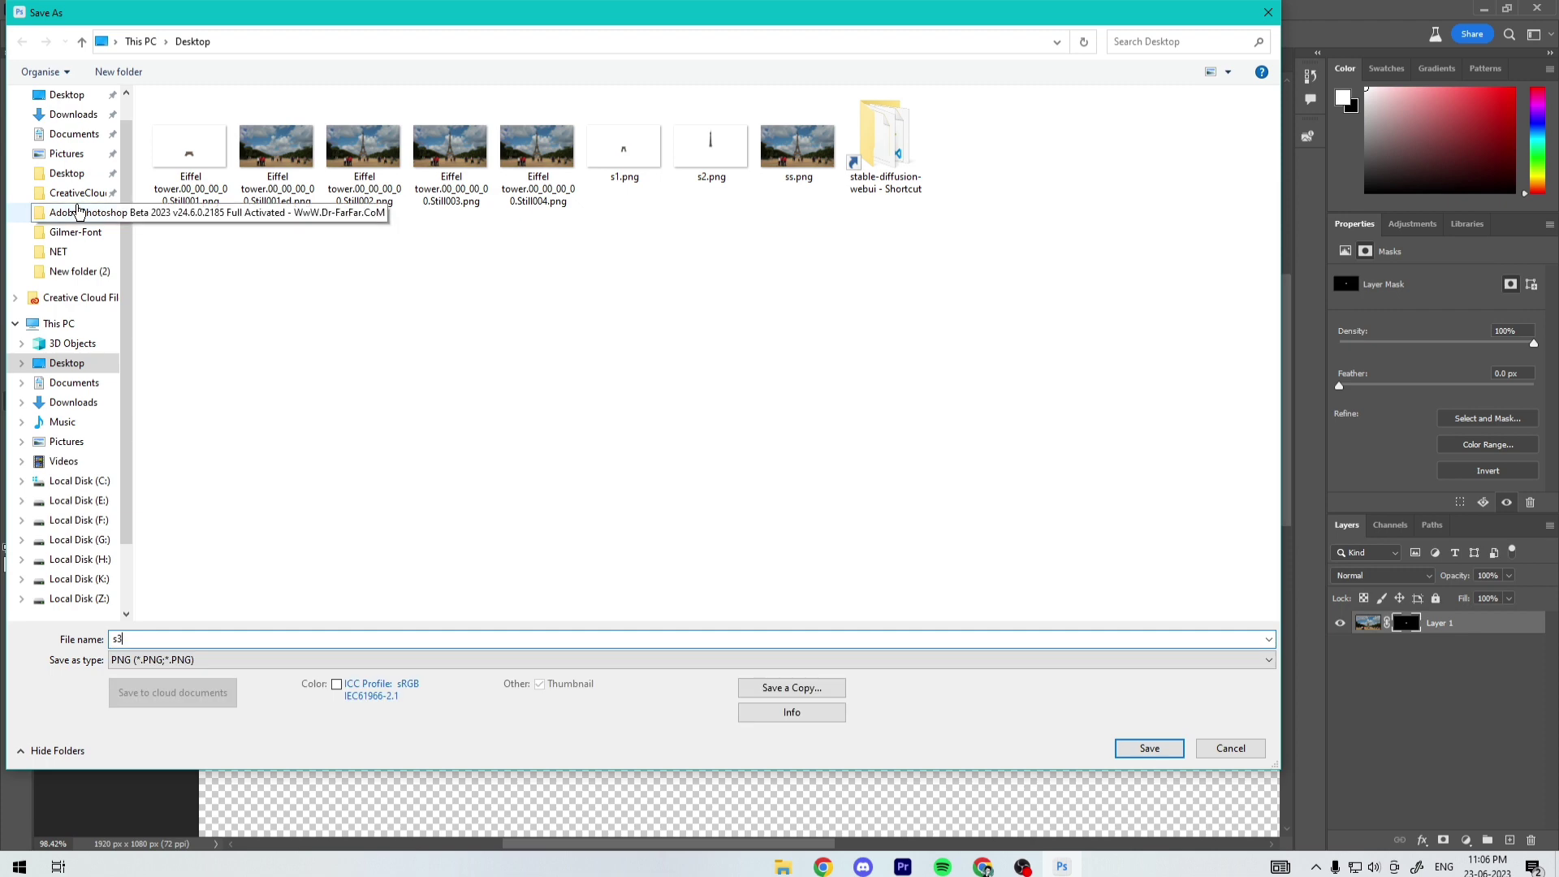
pyautogui.click(1145, 749)
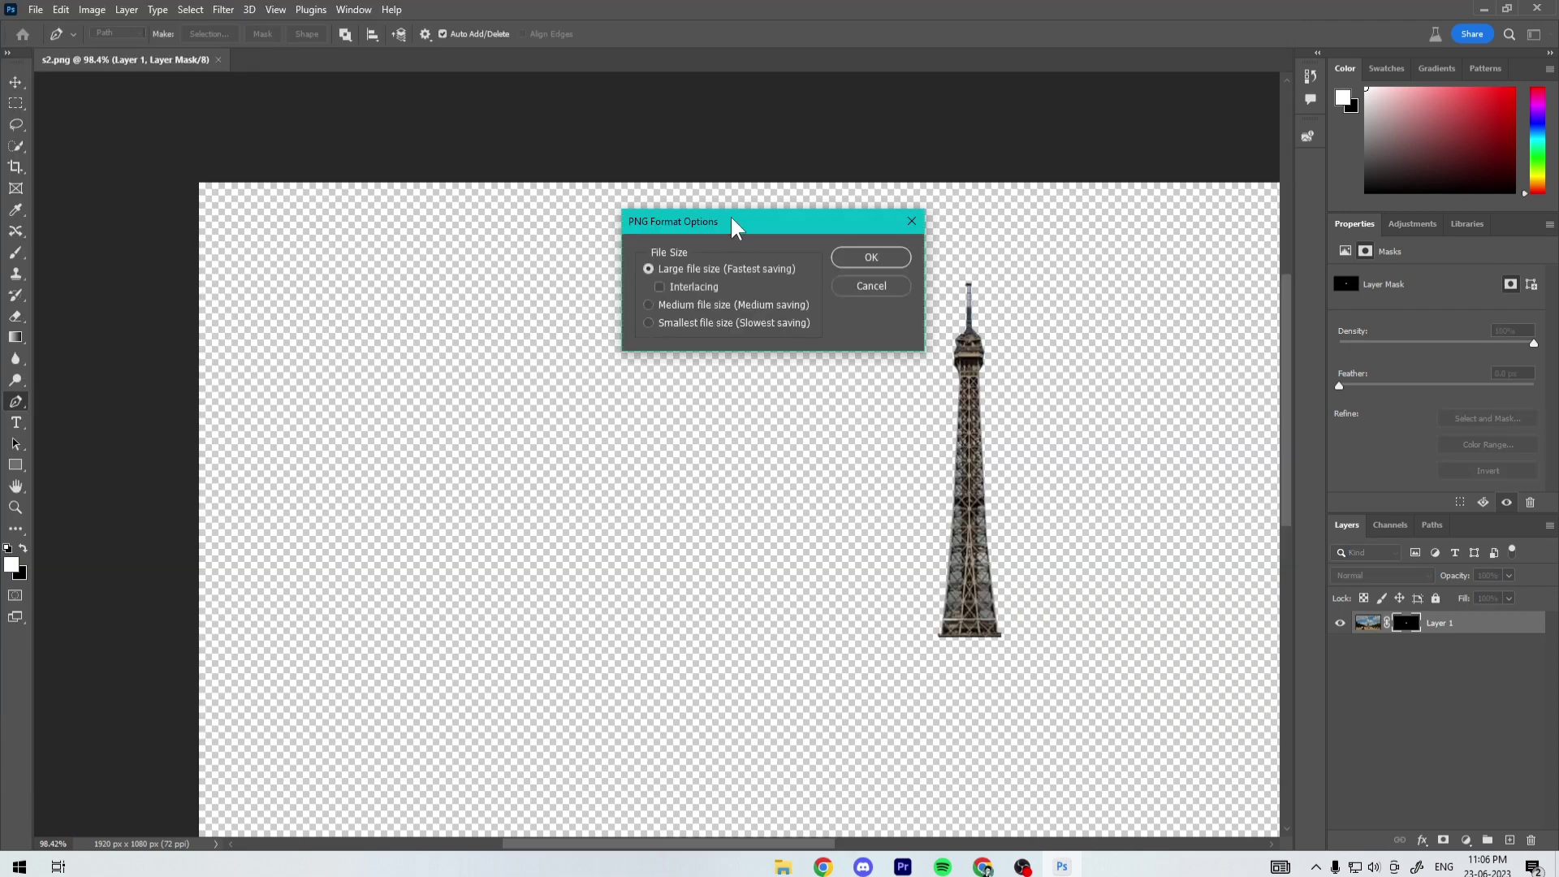
pyautogui.click(862, 262)
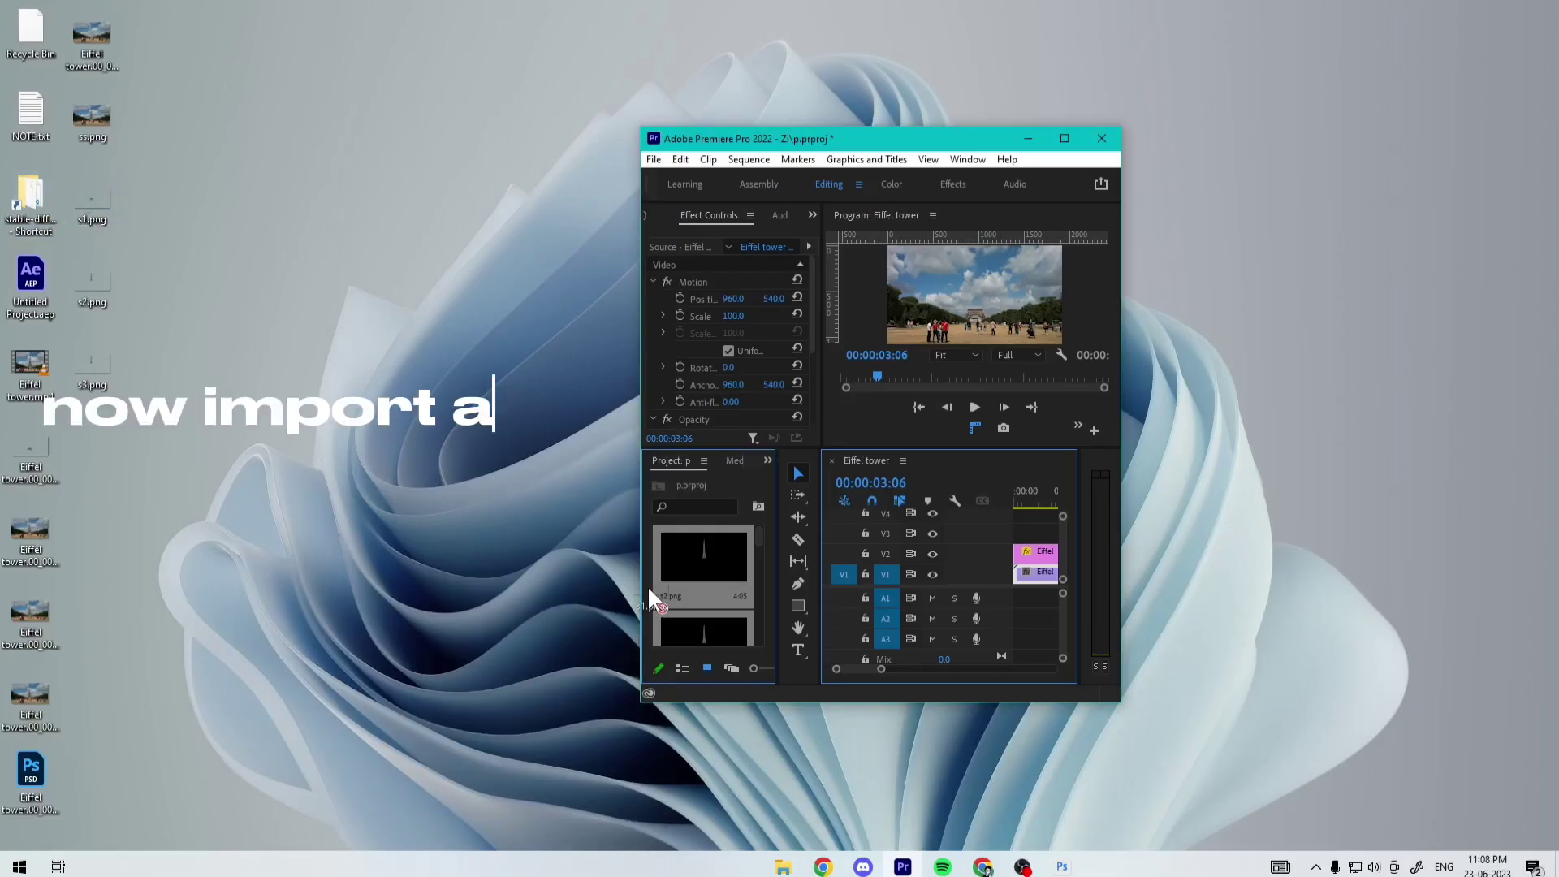
# - Place s1.png on track V4 and s2.png on V5 at 00:00:04:14
pyautogui.doubleClick(825, 136)
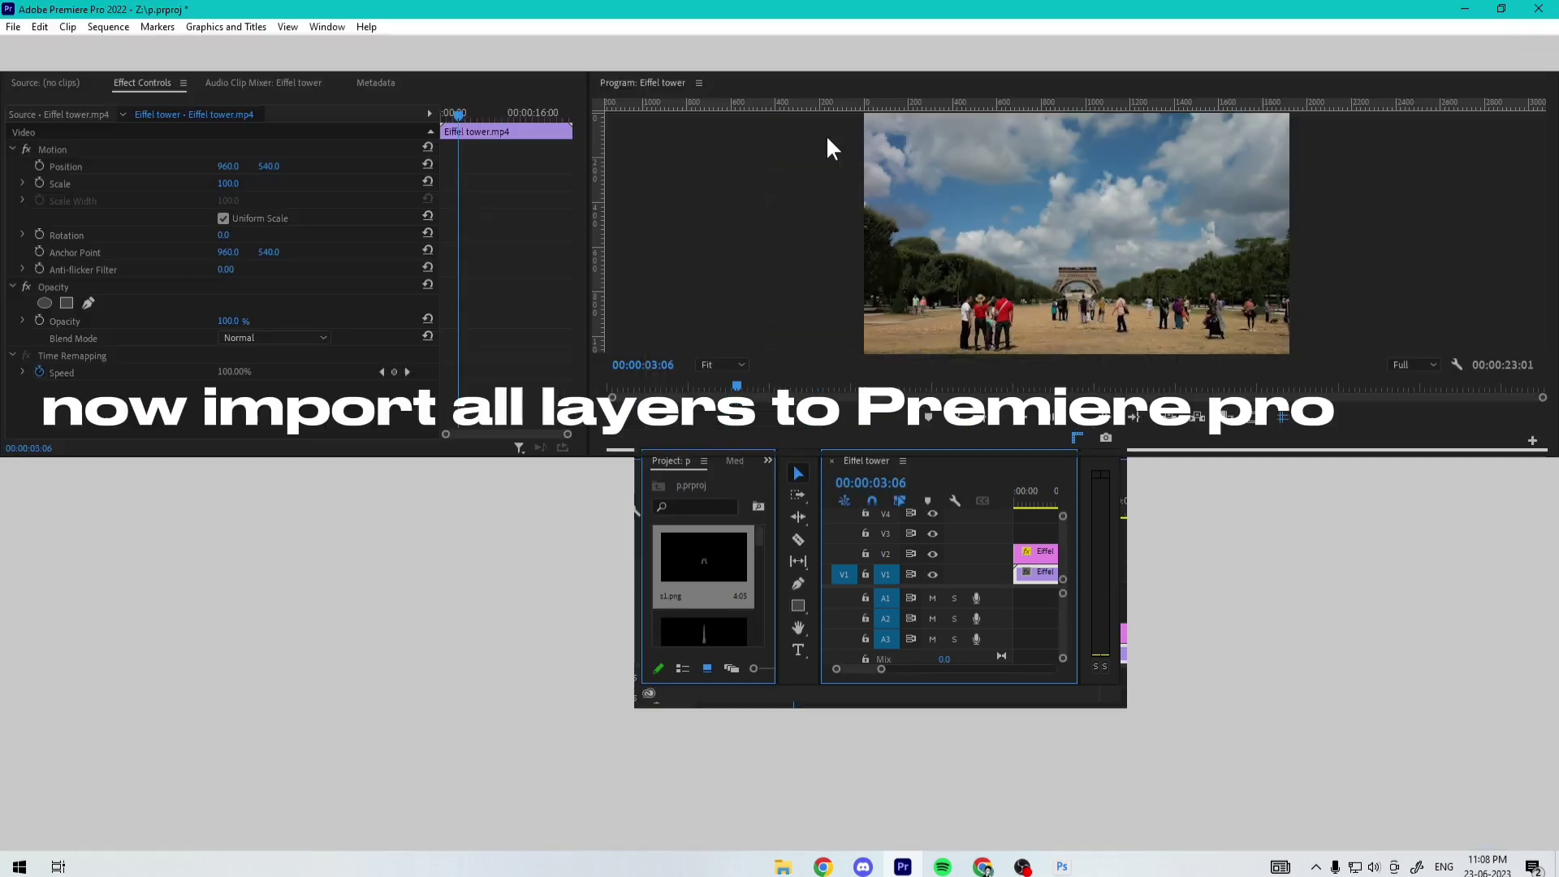
pyautogui.moveTo(151, 571); pyautogui.dragTo(794, 588)
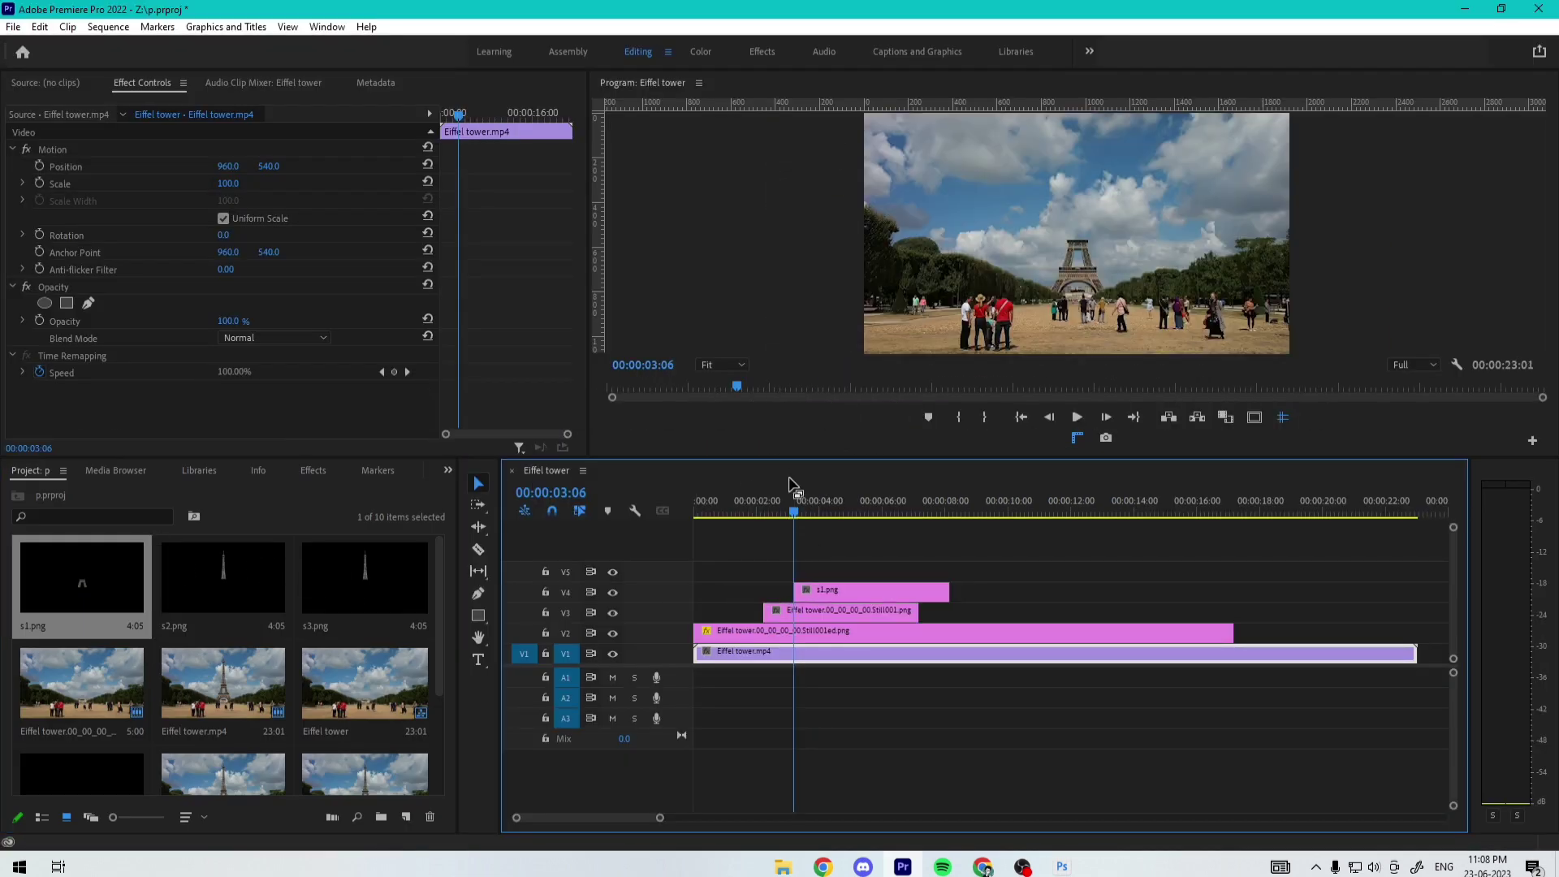
pyautogui.moveTo(792, 484); pyautogui.dragTo(835, 501)
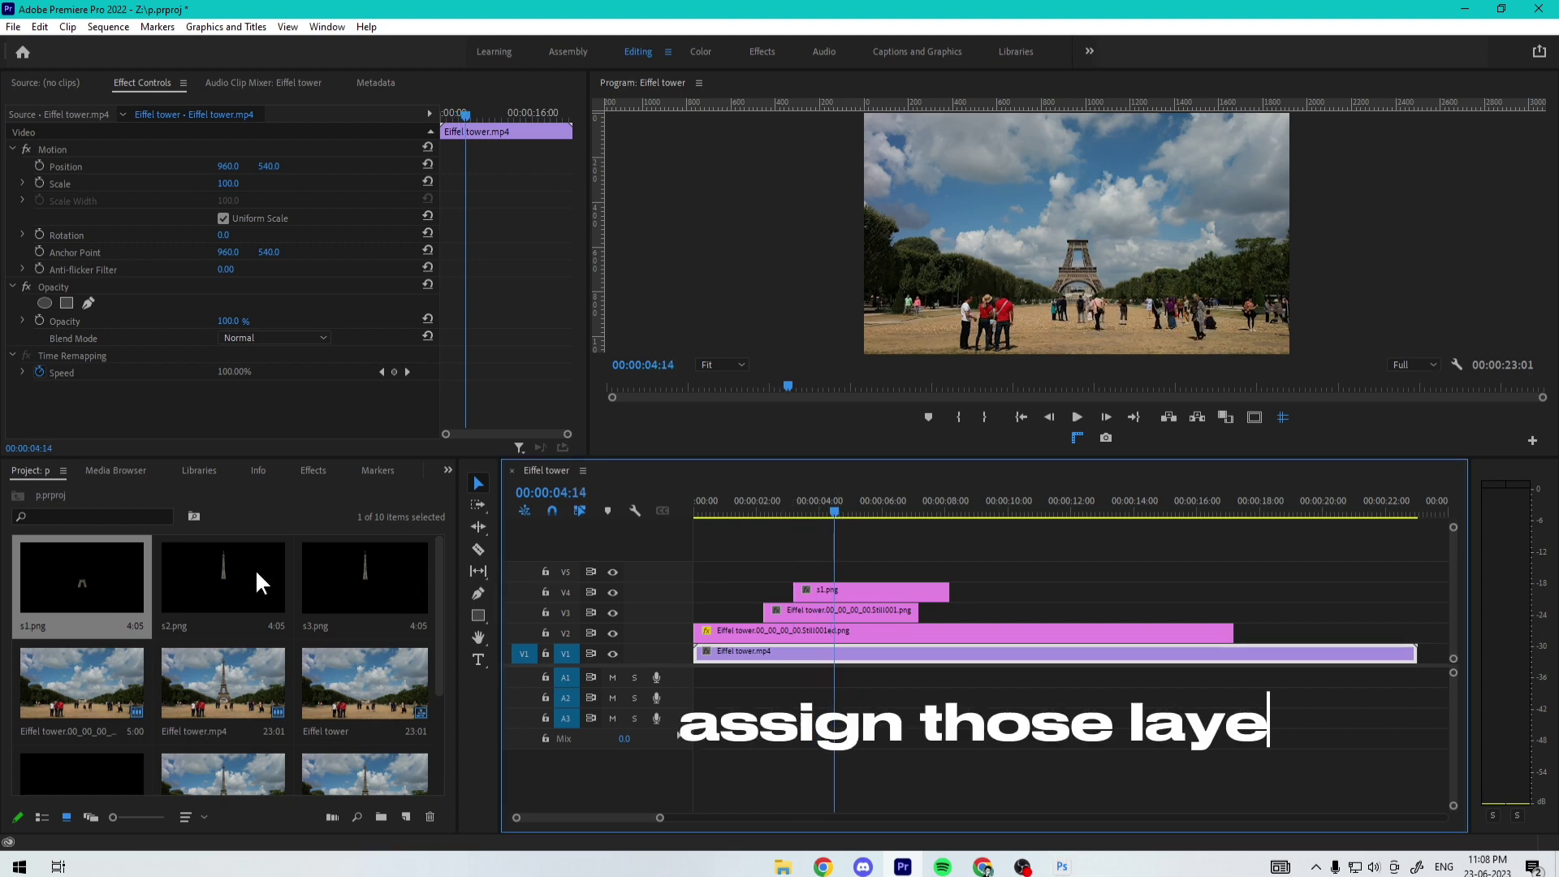
pyautogui.moveTo(257, 581); pyautogui.dragTo(836, 571)
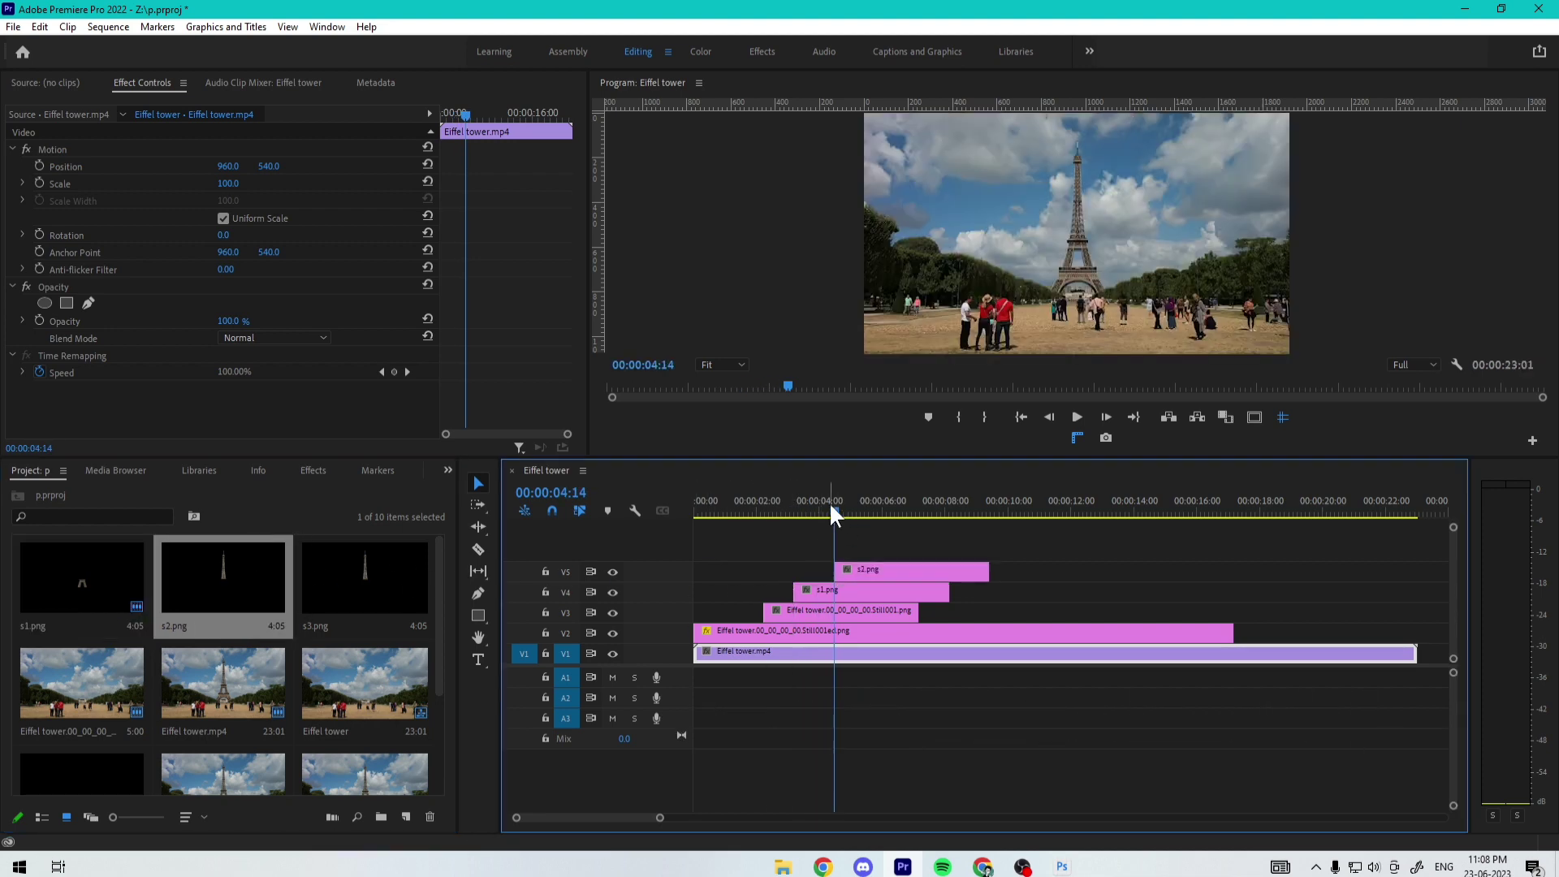
# - Play back the stacked stills from about one second and select s1.png on V4
pyautogui.moveTo(832, 510)
pyautogui.mouseDown()
pyautogui.moveTo(859, 513)
pyautogui.moveTo(749, 513)
pyautogui.mouseUp()
pyautogui.press('space')
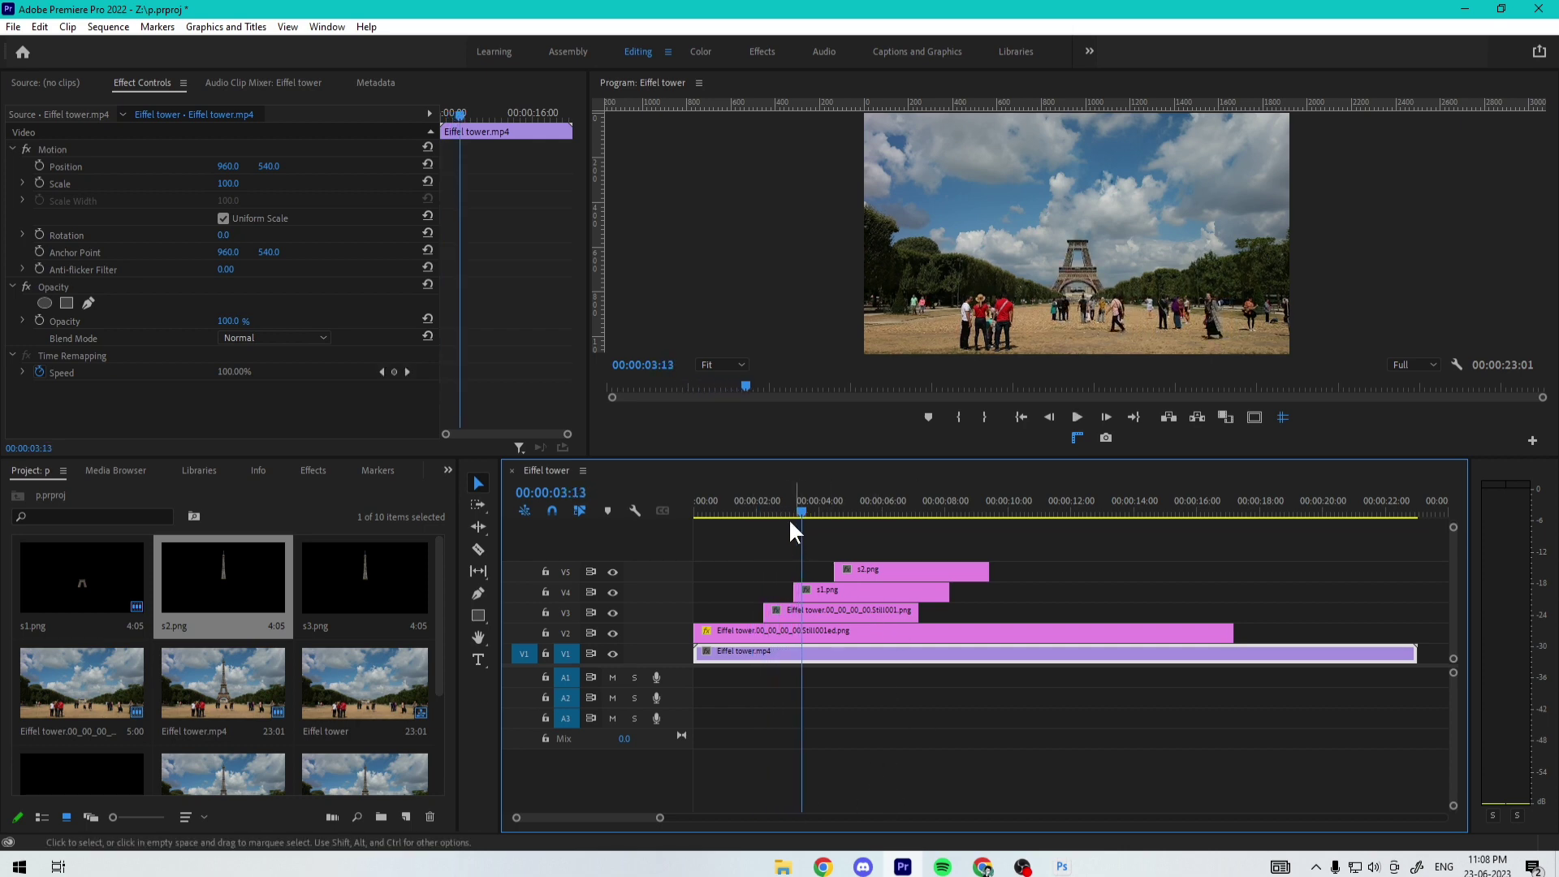
pyautogui.click(758, 505)
pyautogui.click(847, 598)
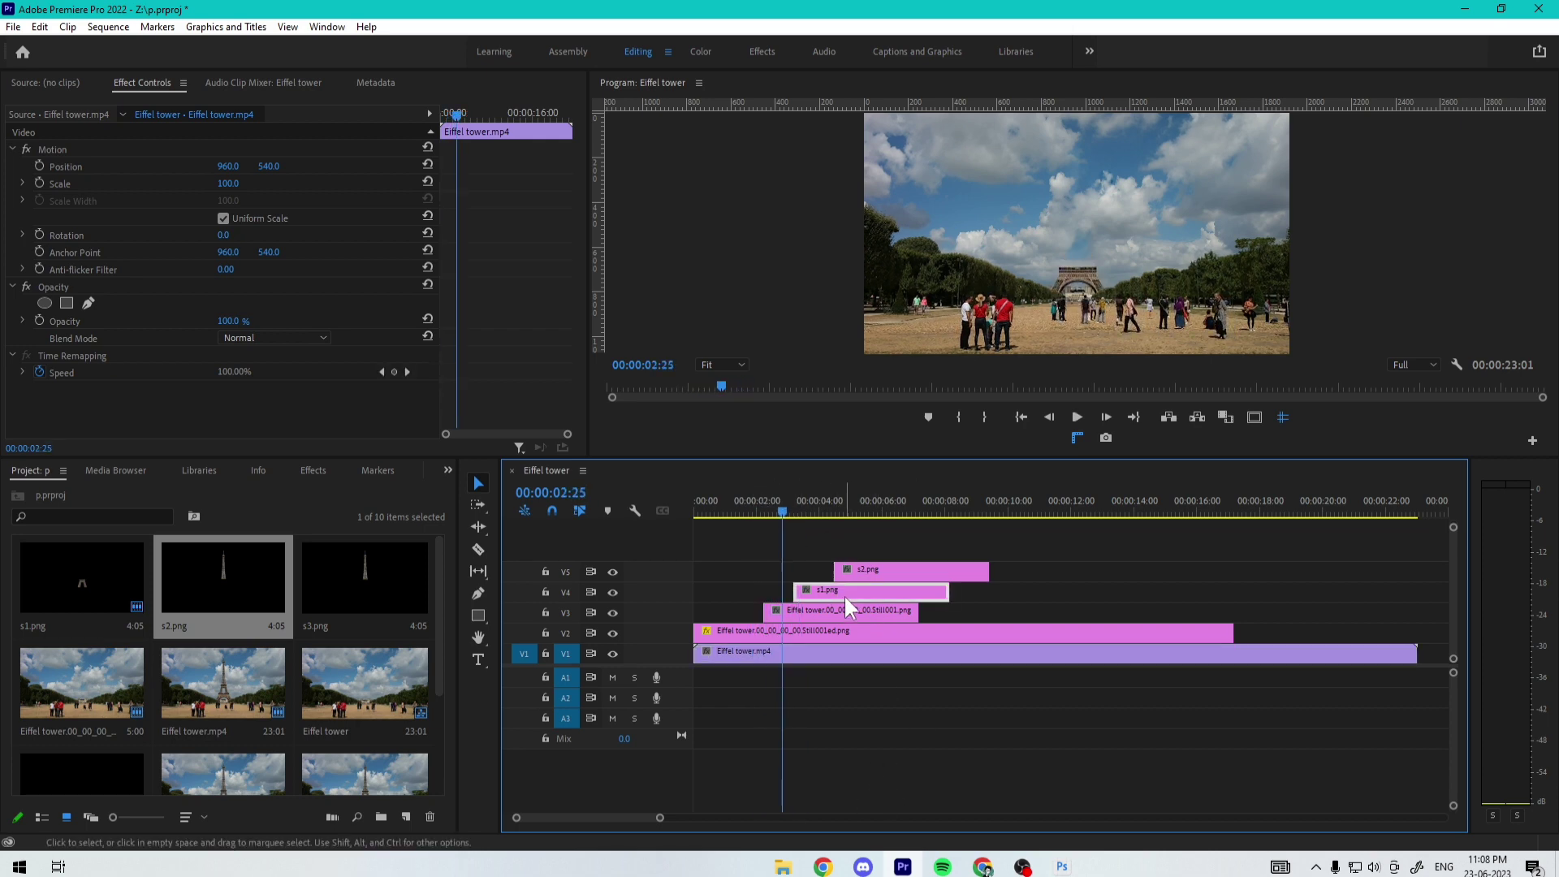
pyautogui.click(714, 505)
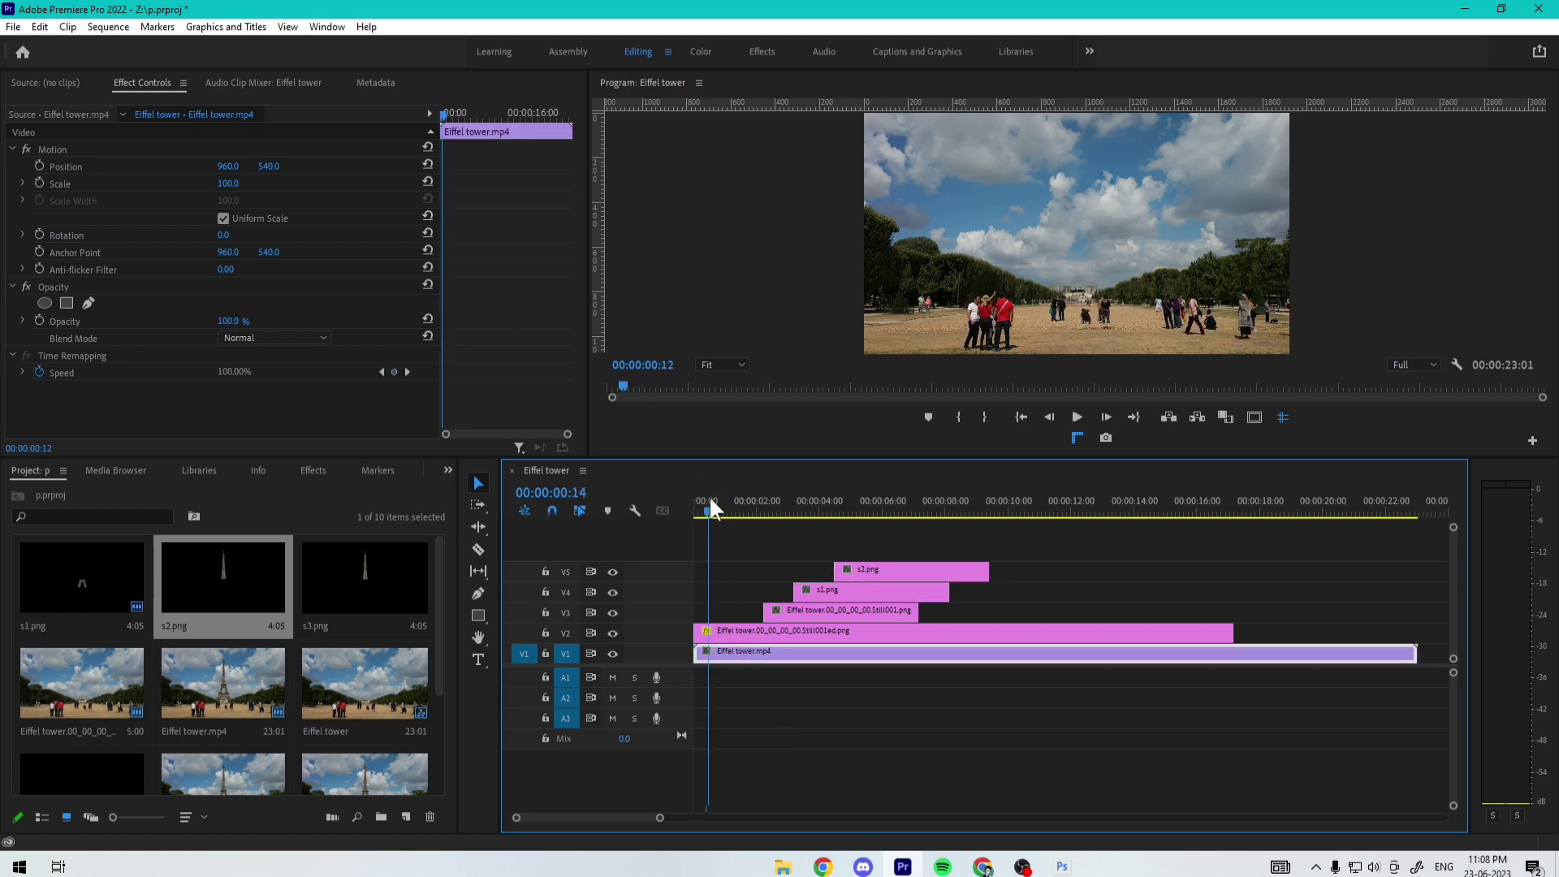
pyautogui.click(313, 470)
# - Apply the Transform effect to the V3 still and set its Shutter Angle to 360
pyautogui.write('trans')
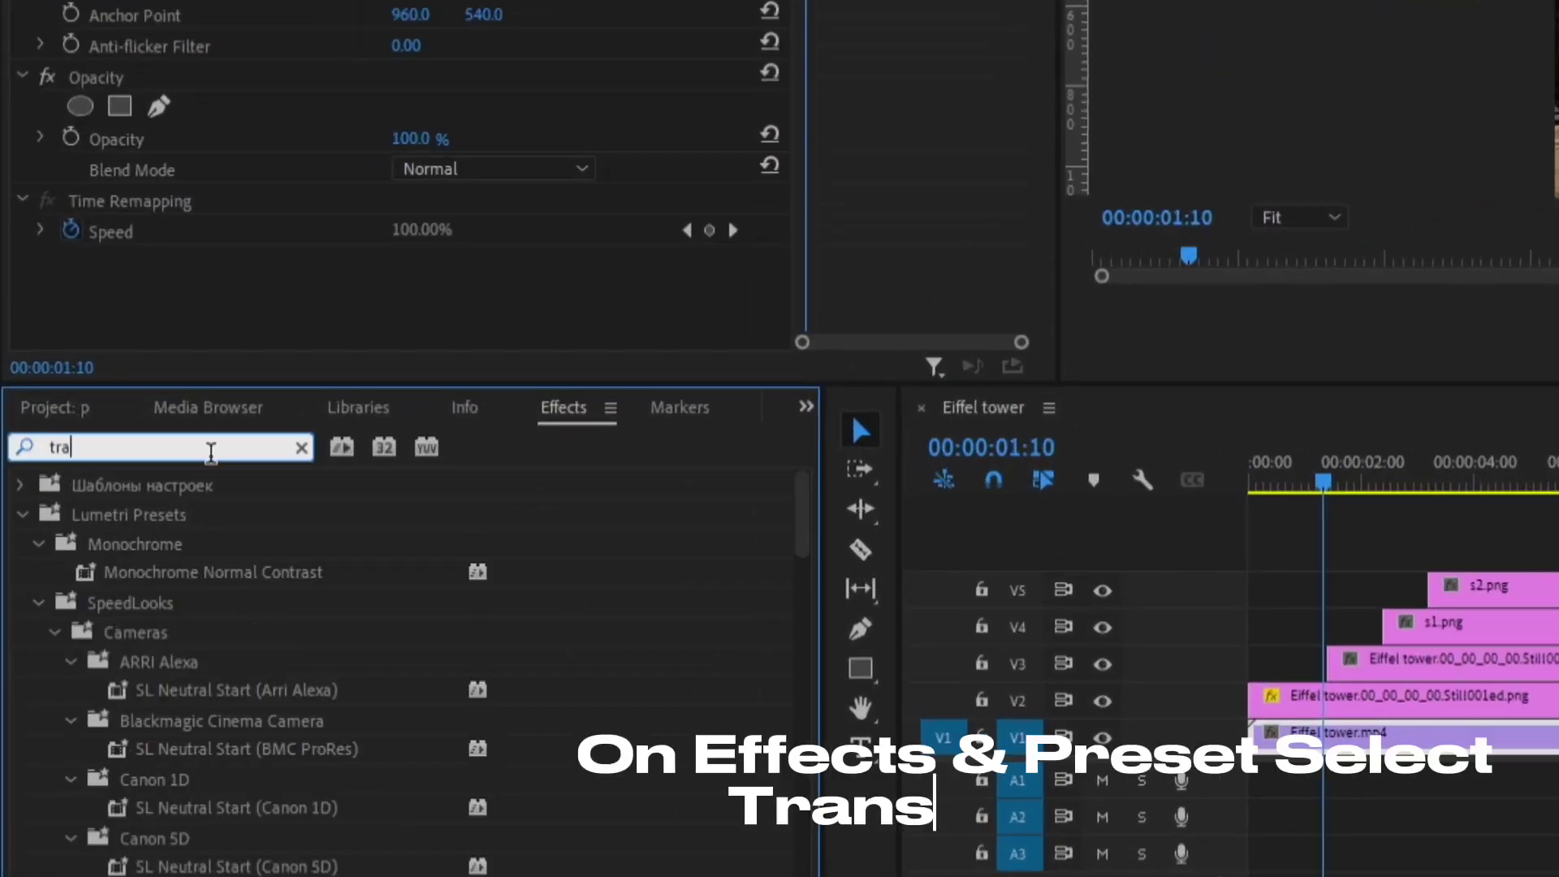
pyautogui.moveTo(216, 778); pyautogui.dragTo(1332, 662)
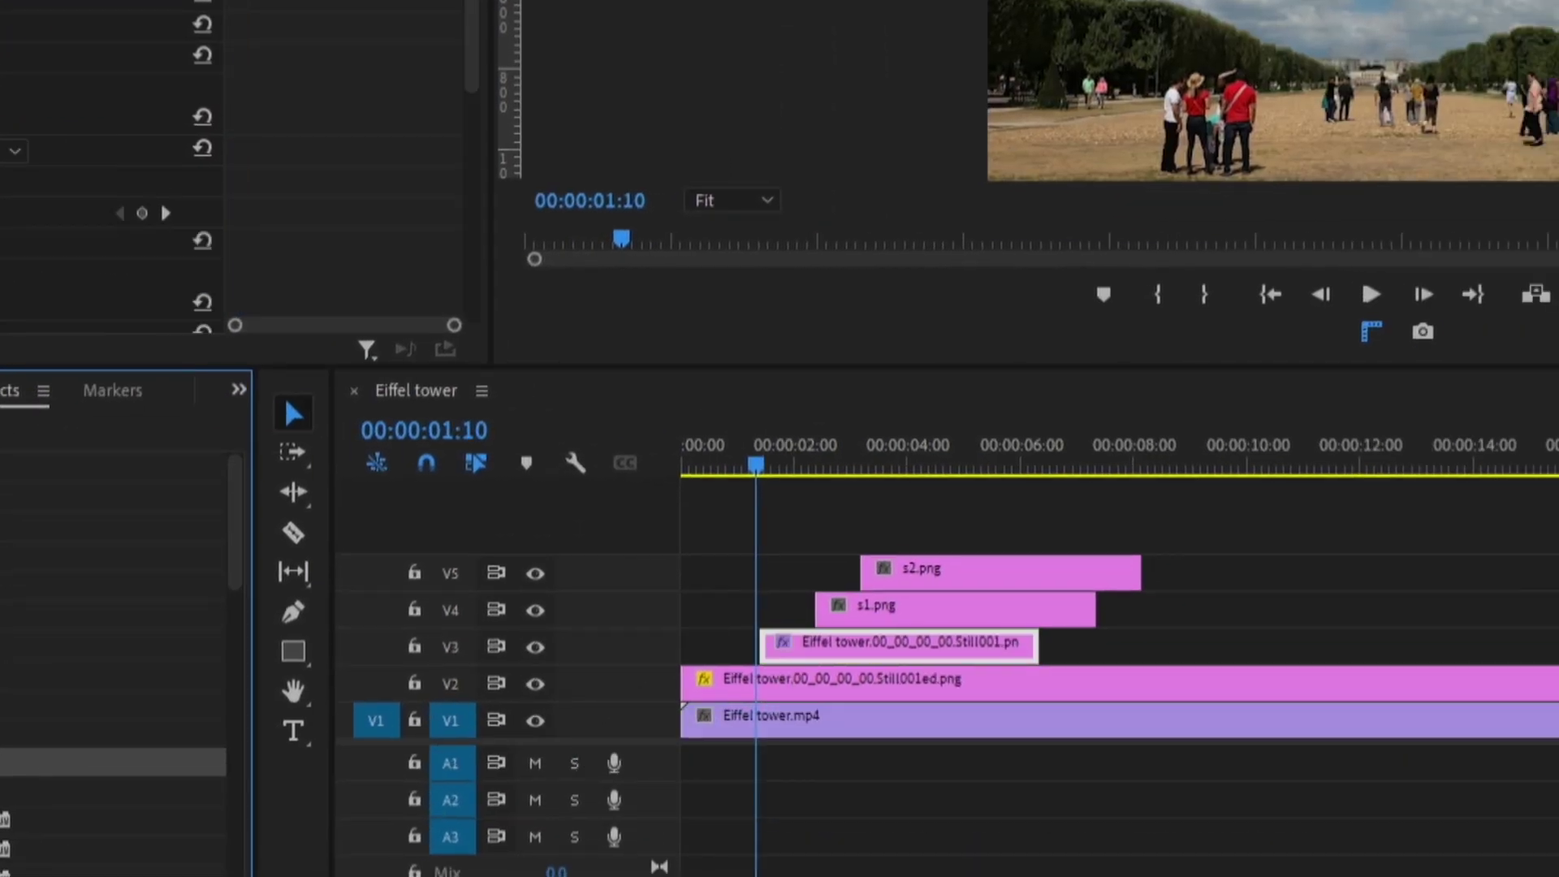
pyautogui.click(814, 642)
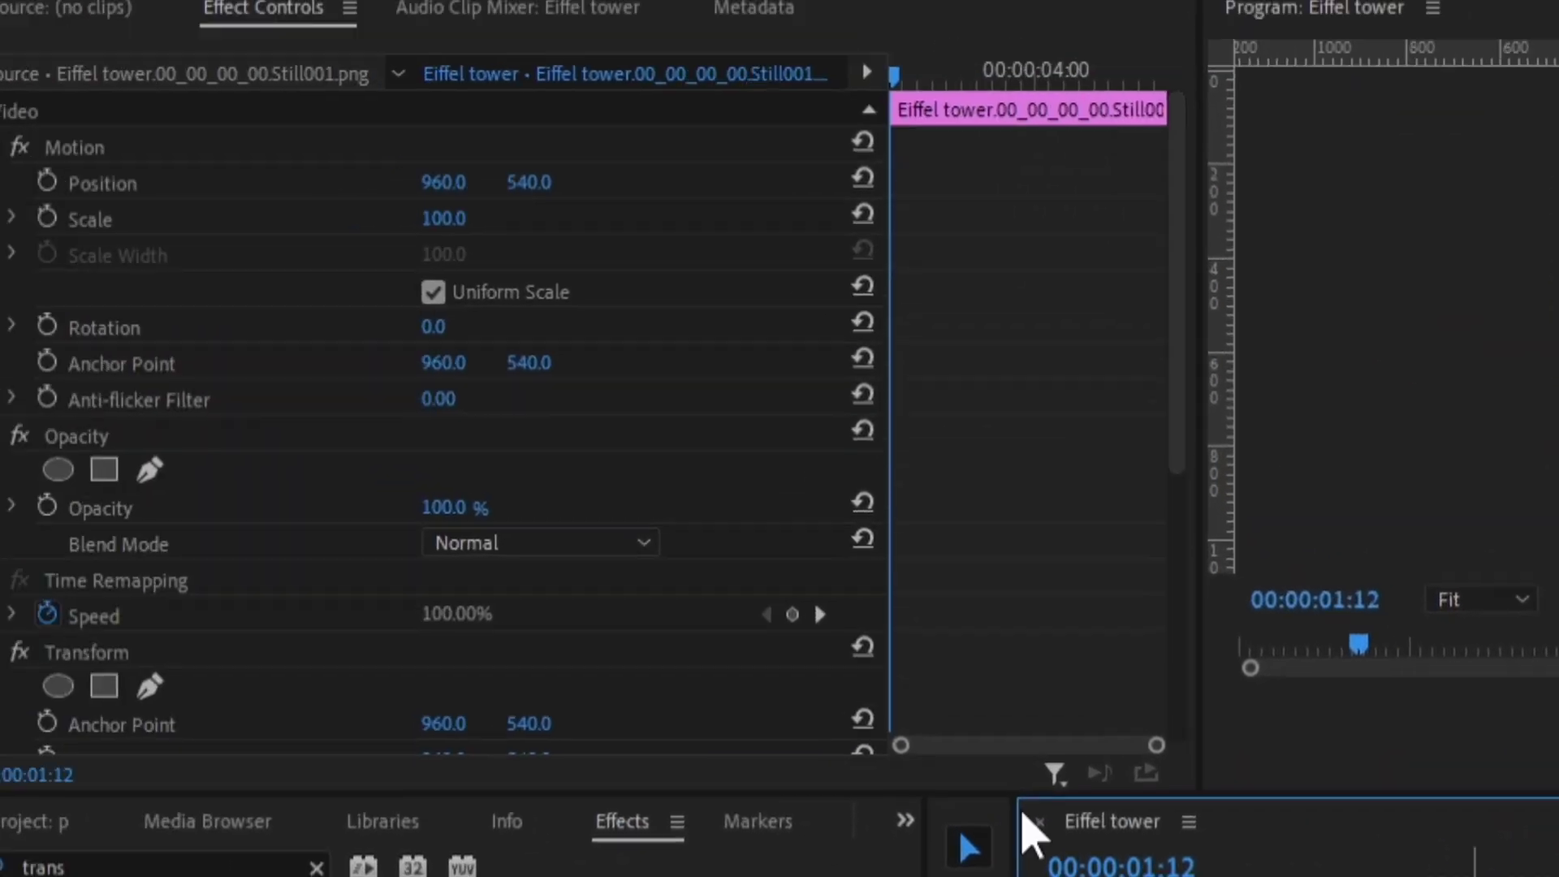
pyautogui.scroll(-5, 1044, 505)
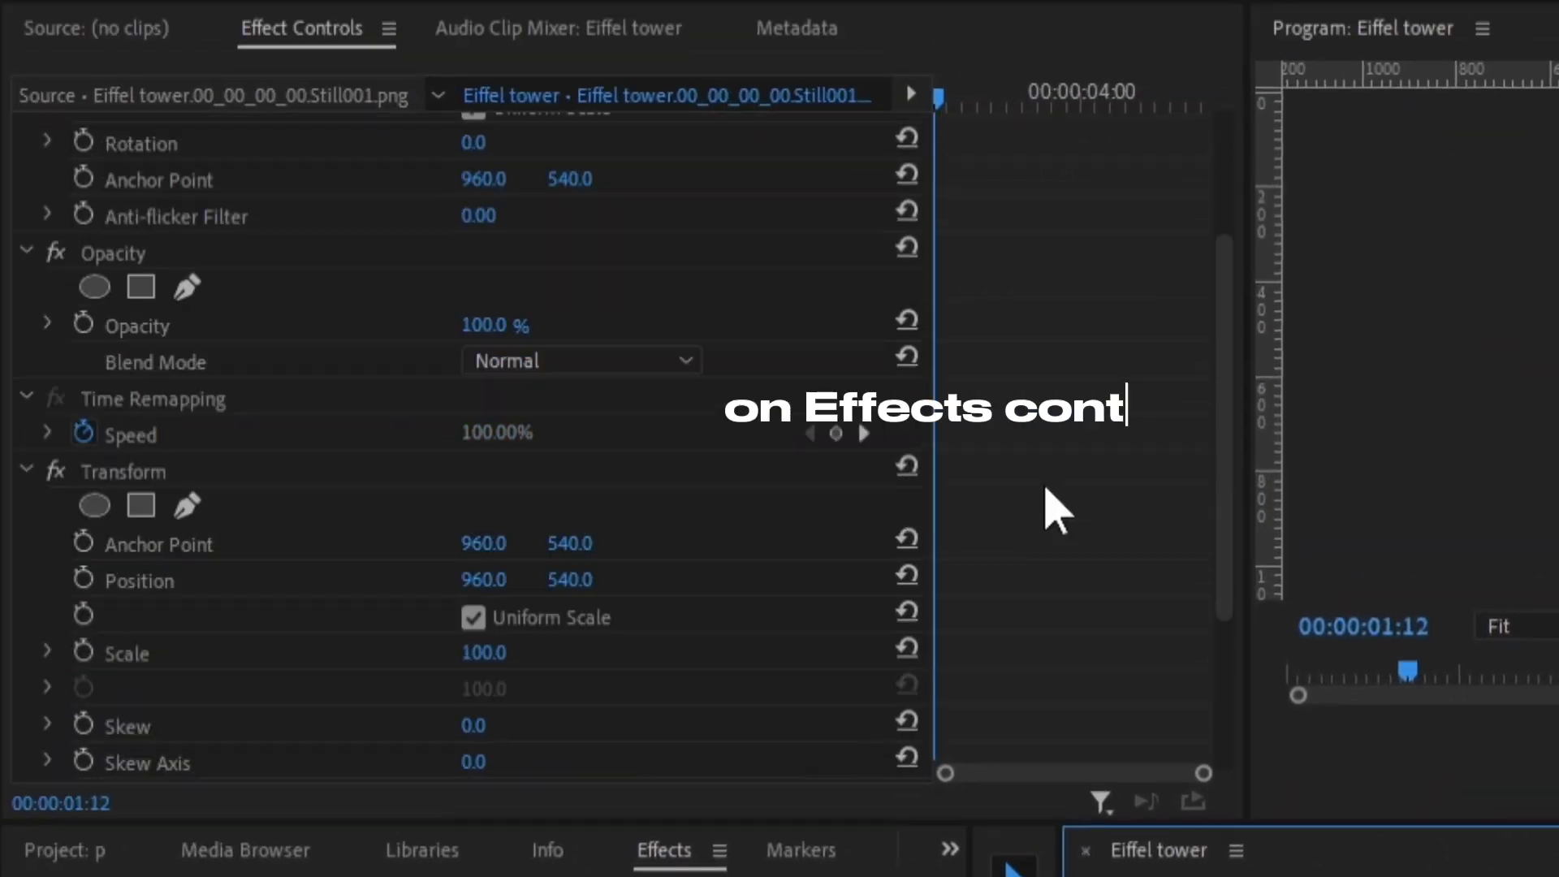
pyautogui.scroll(-3, 1044, 505)
pyautogui.click(487, 700)
pyautogui.write('360')
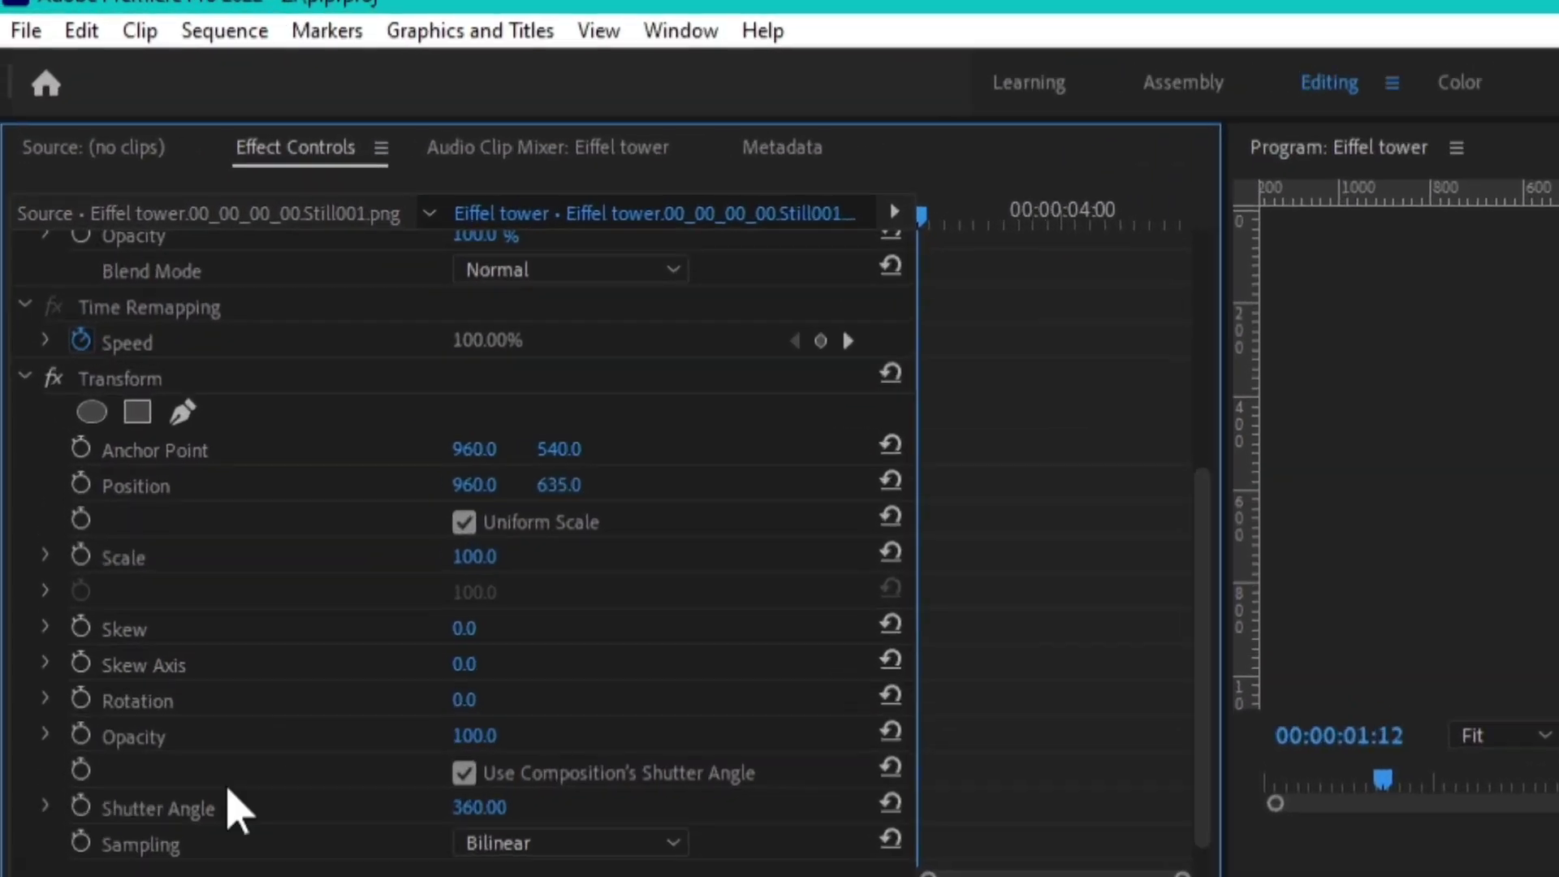
# - Start Position keyframing on Still001 and shift s1.png so it starts with s2.png
pyautogui.click(38, 307)
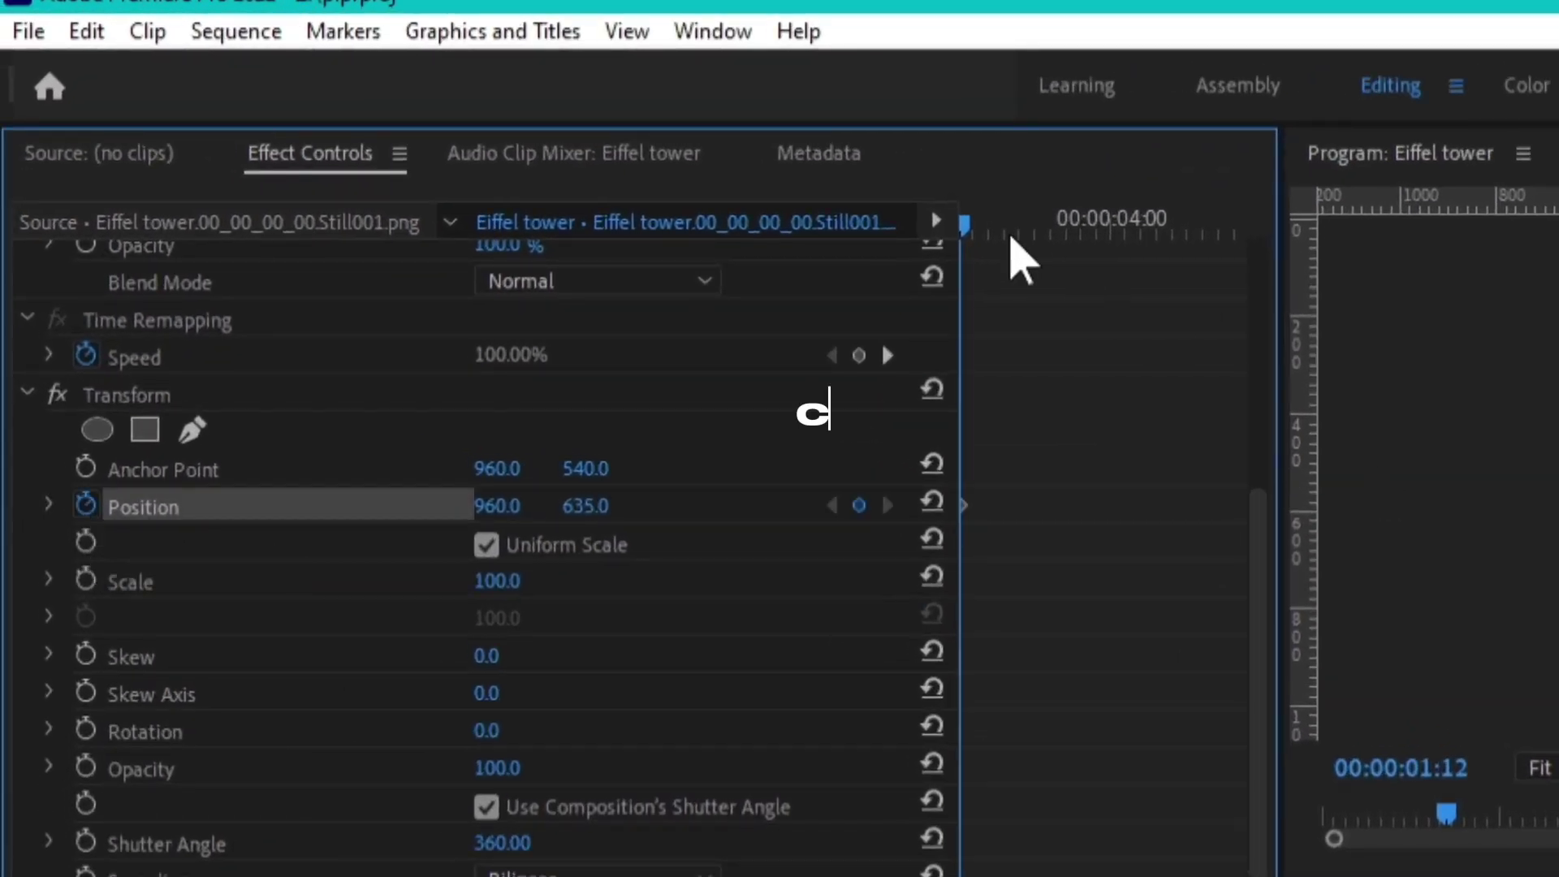
pyautogui.press('space')
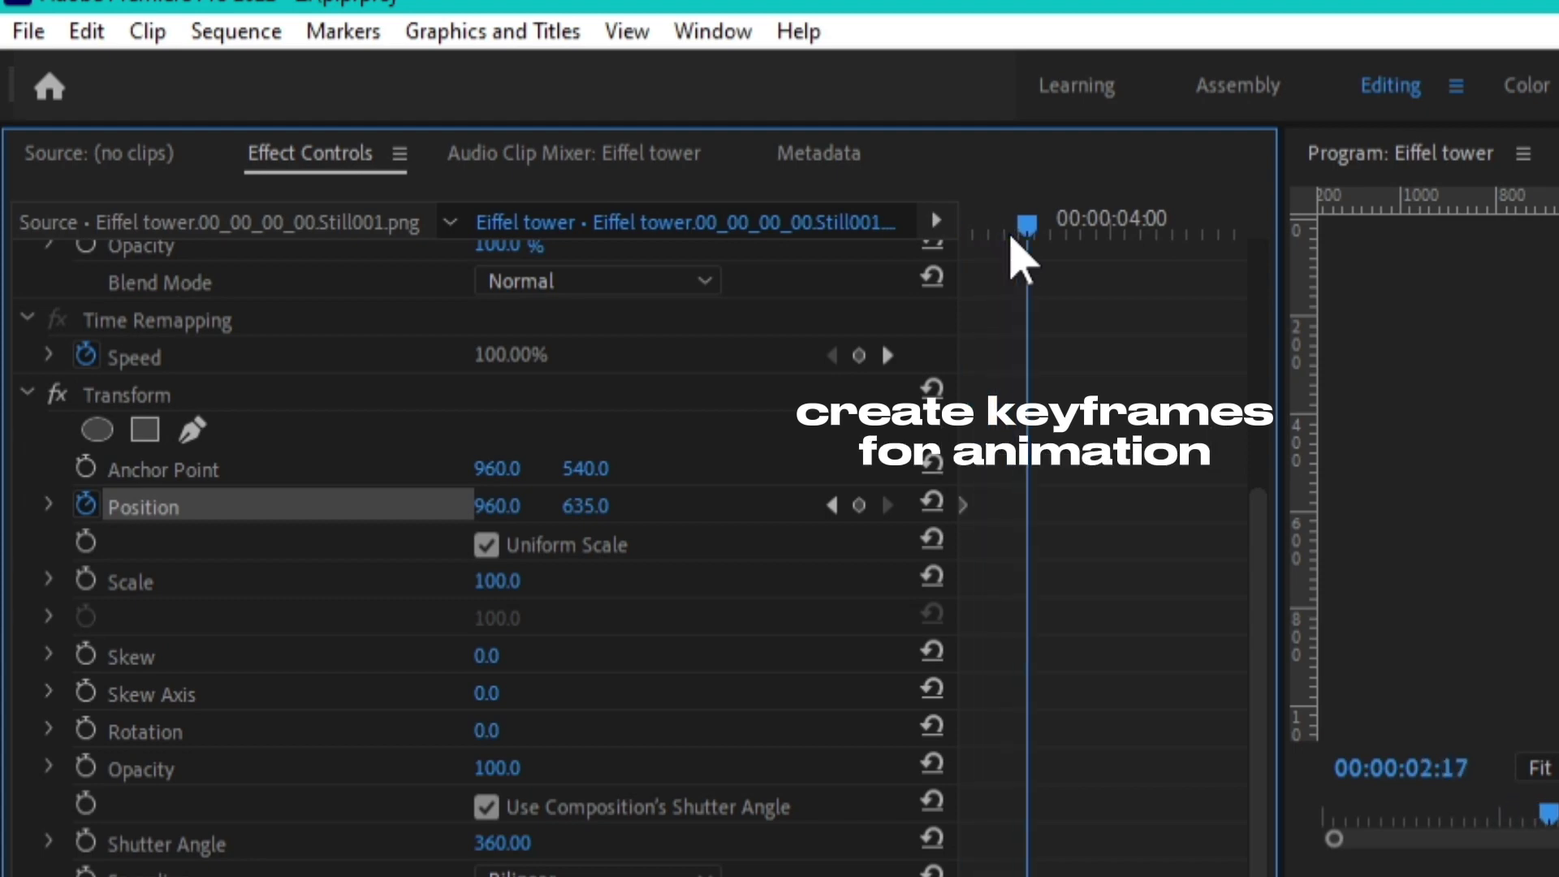
pyautogui.press('space')
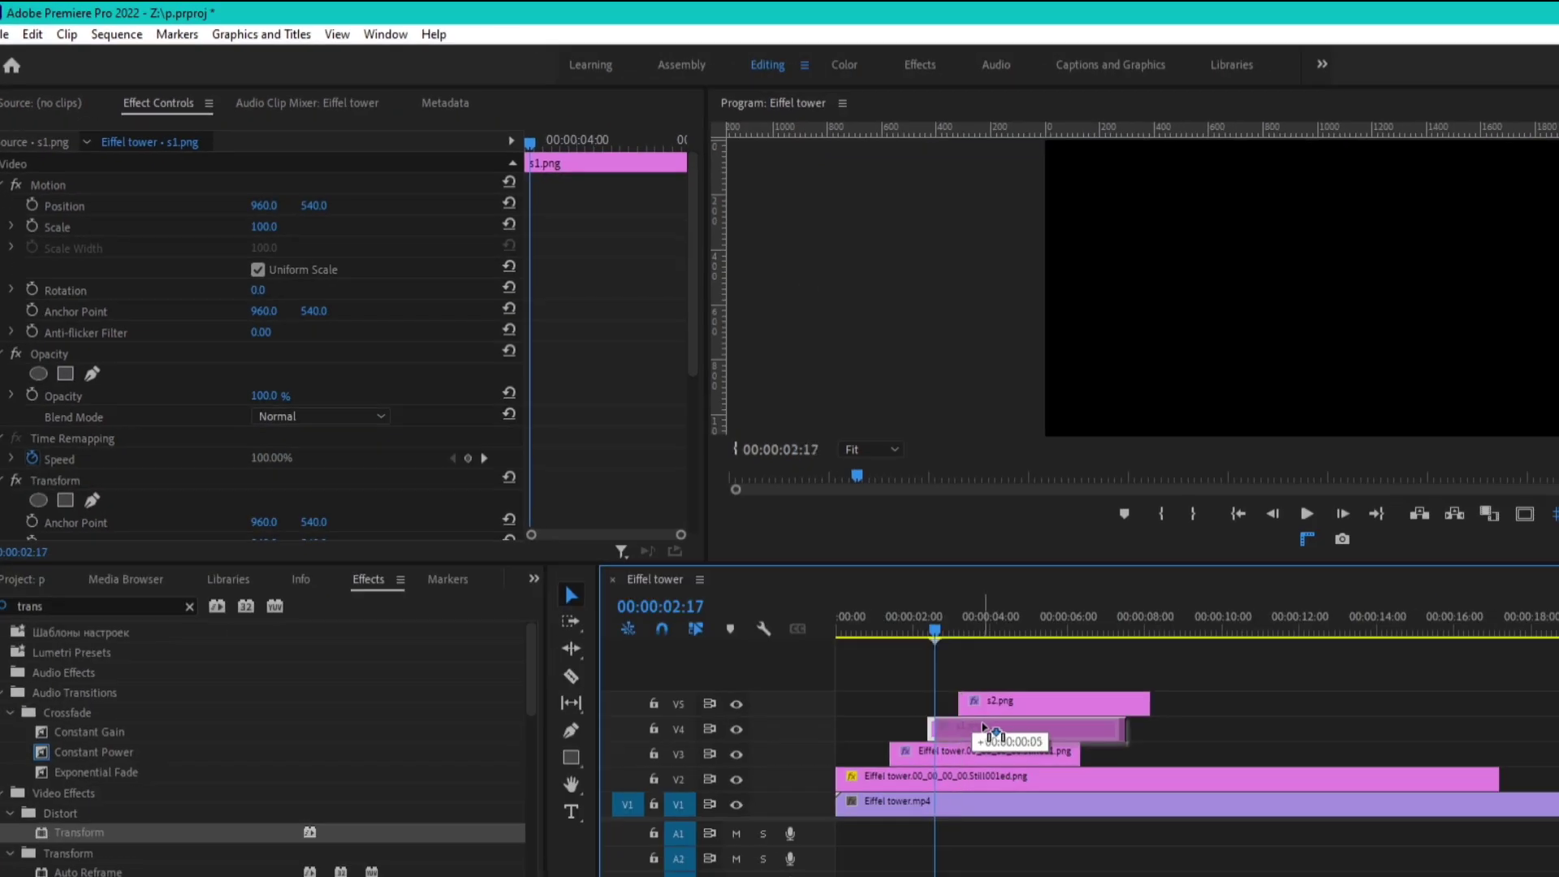
pyautogui.moveTo(1021, 705)
pyautogui.mouseDown()
pyautogui.moveTo(1042, 705)
pyautogui.moveTo(1020, 727)
pyautogui.mouseUp()
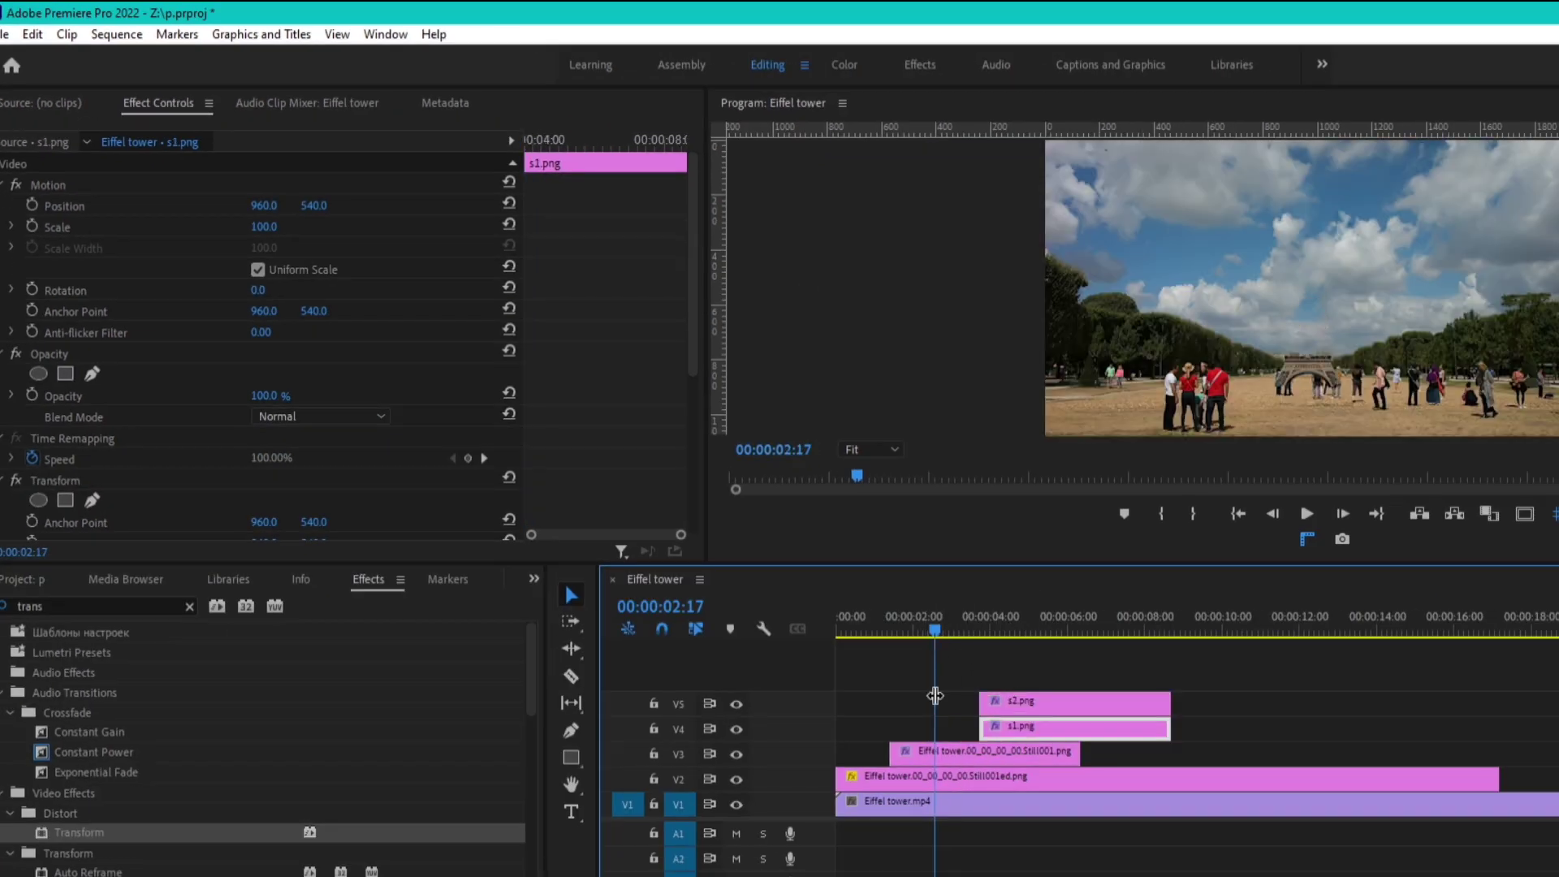
# - Add a Still001 Position keyframe at Y 540 and give it Bezier temporal interpolation
pyautogui.click(946, 754)
pyautogui.scroll(-5, 633, 404)
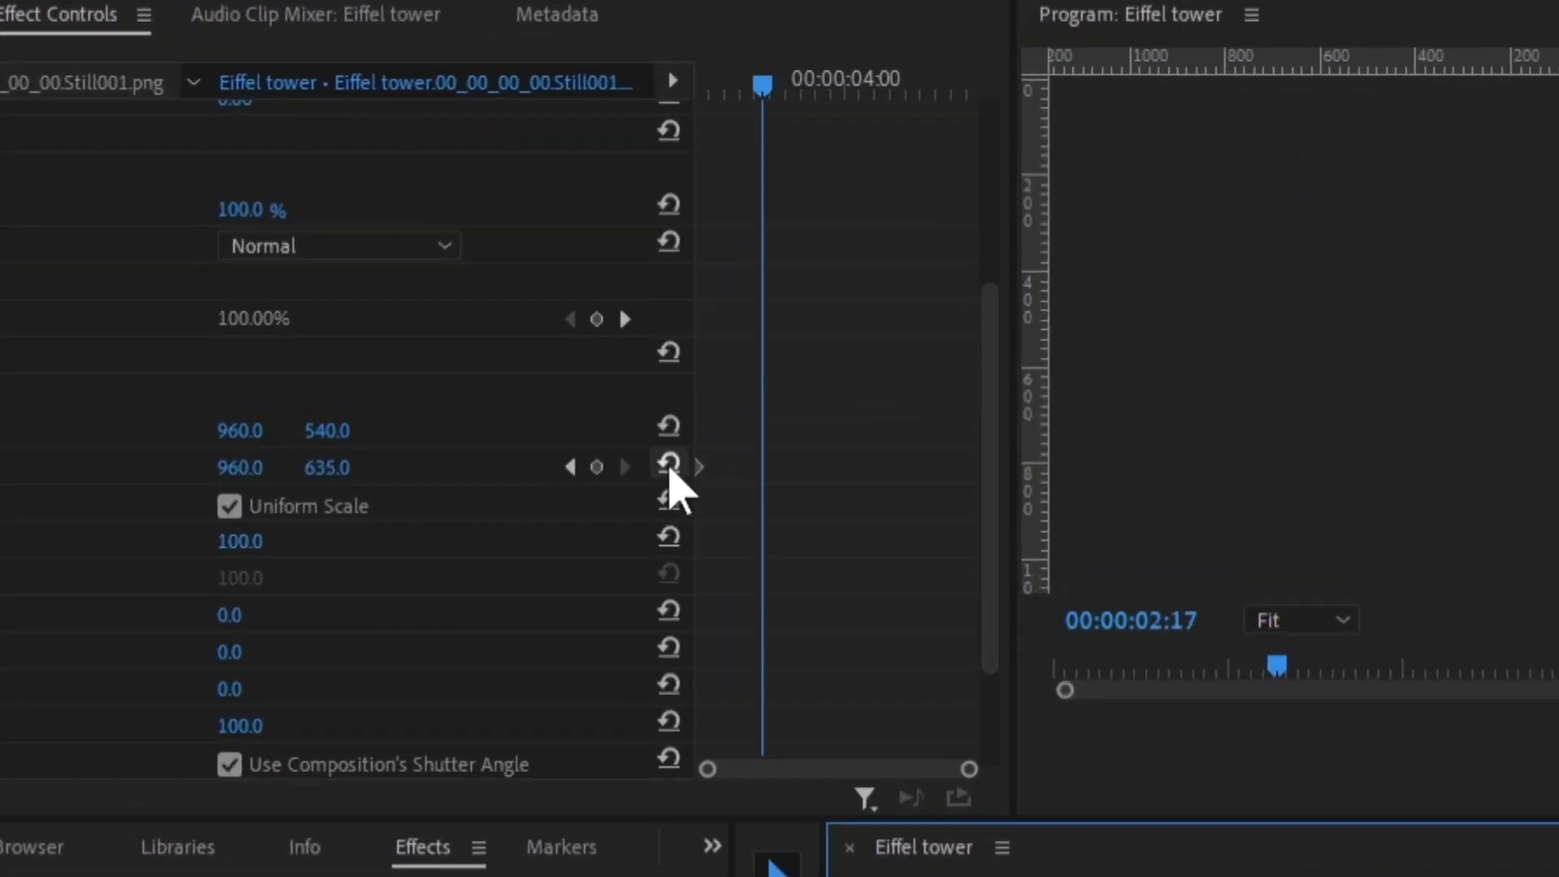
pyautogui.click(669, 464)
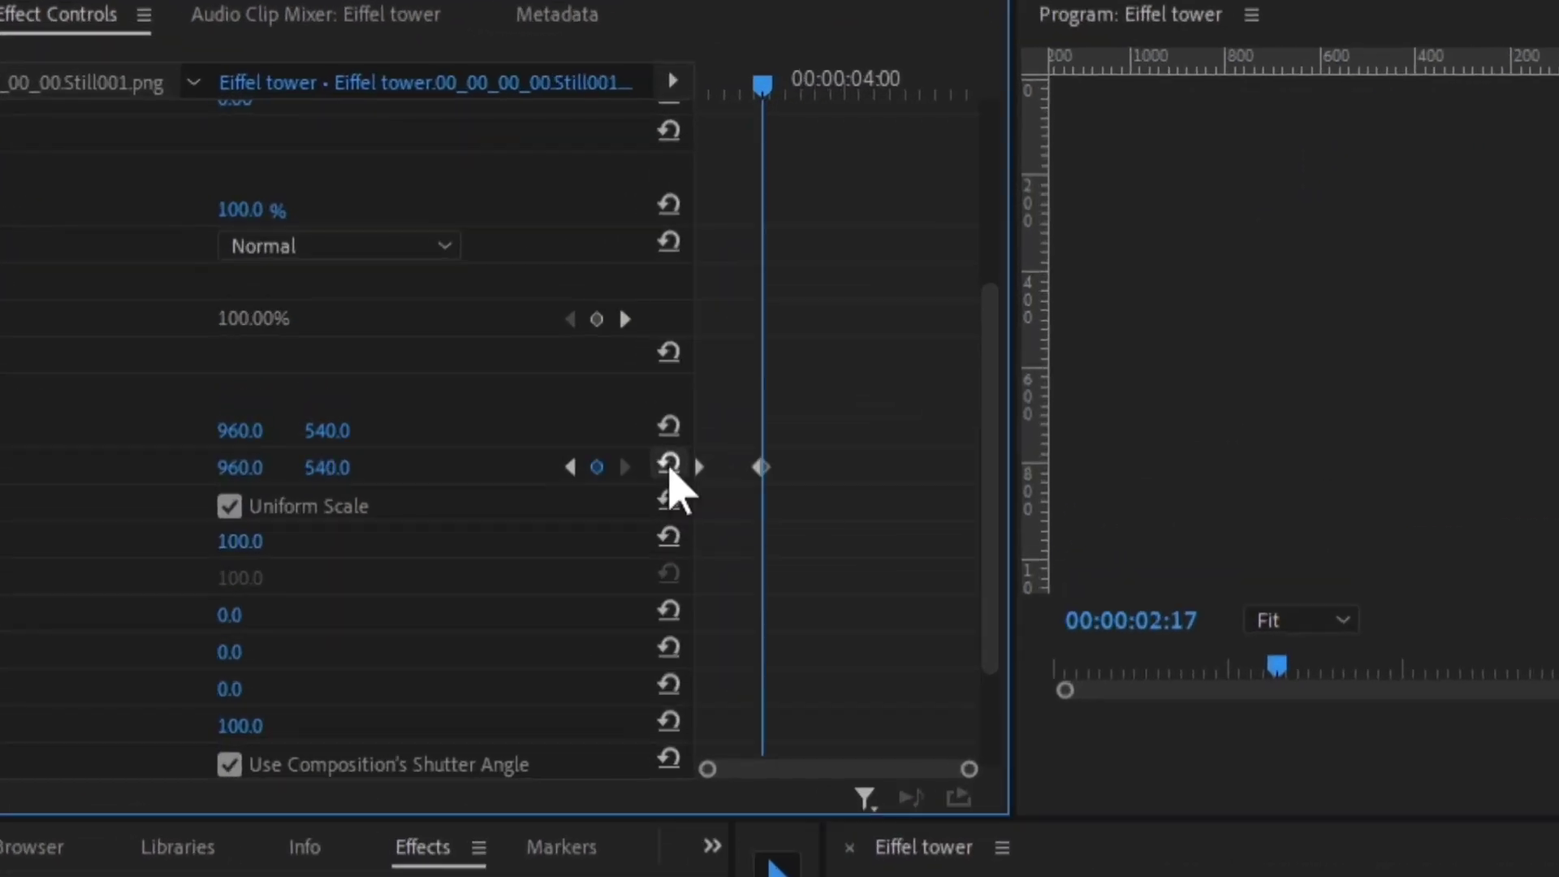
pyautogui.rightClick(761, 468)
pyautogui.click(1202, 840)
pyautogui.click(417, 537)
# - Move the second Position keyframe earlier and preview the smoothed rise around 00:00:02:02
pyautogui.press('space')
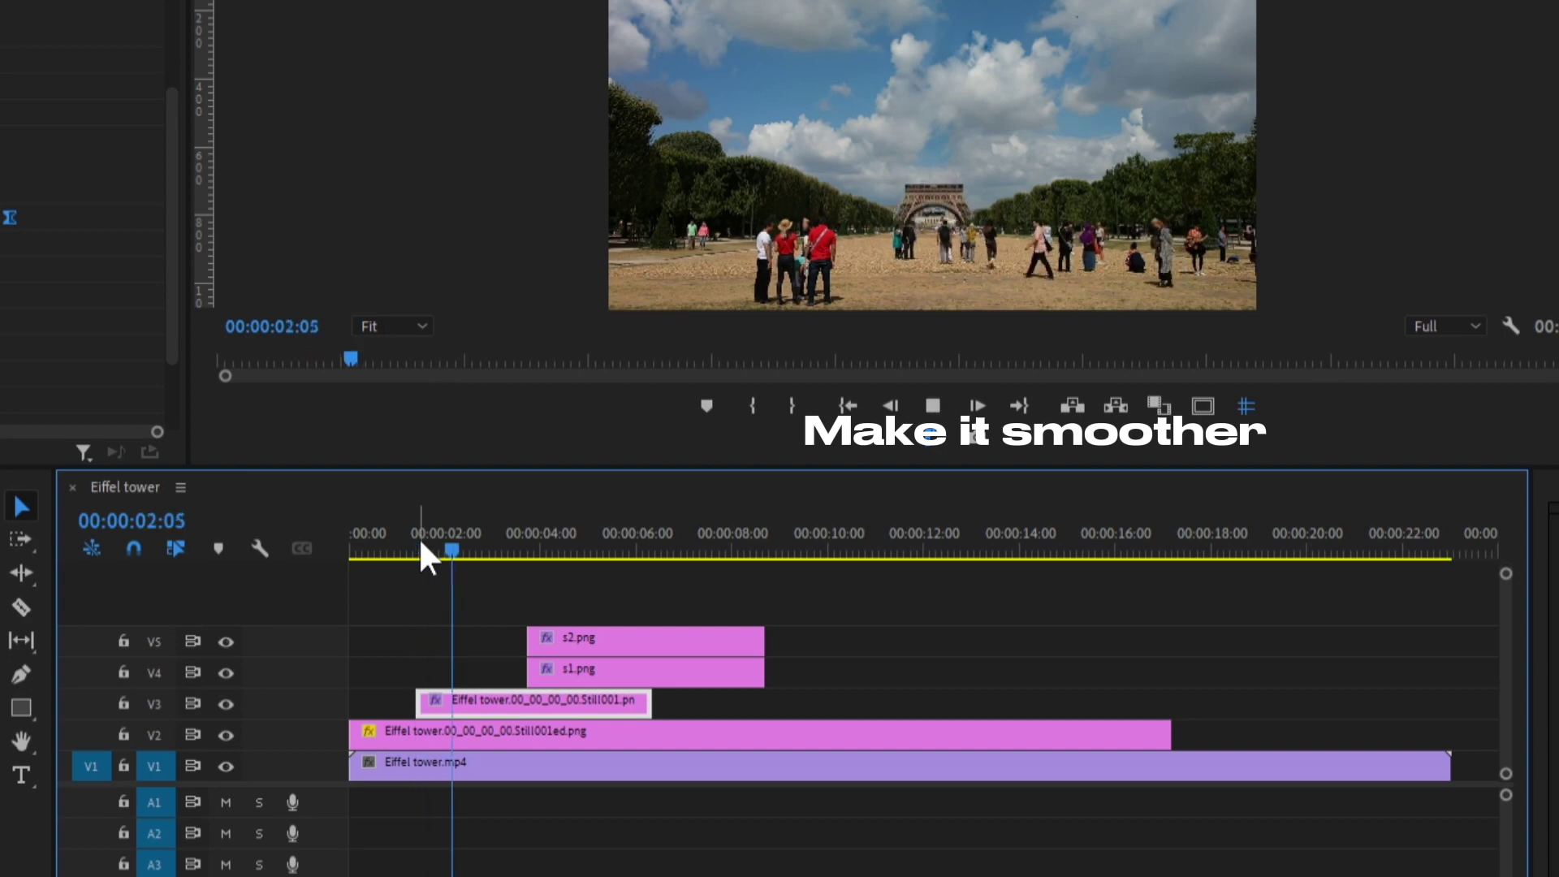
pyautogui.moveTo(422, 557); pyautogui.dragTo(459, 557)
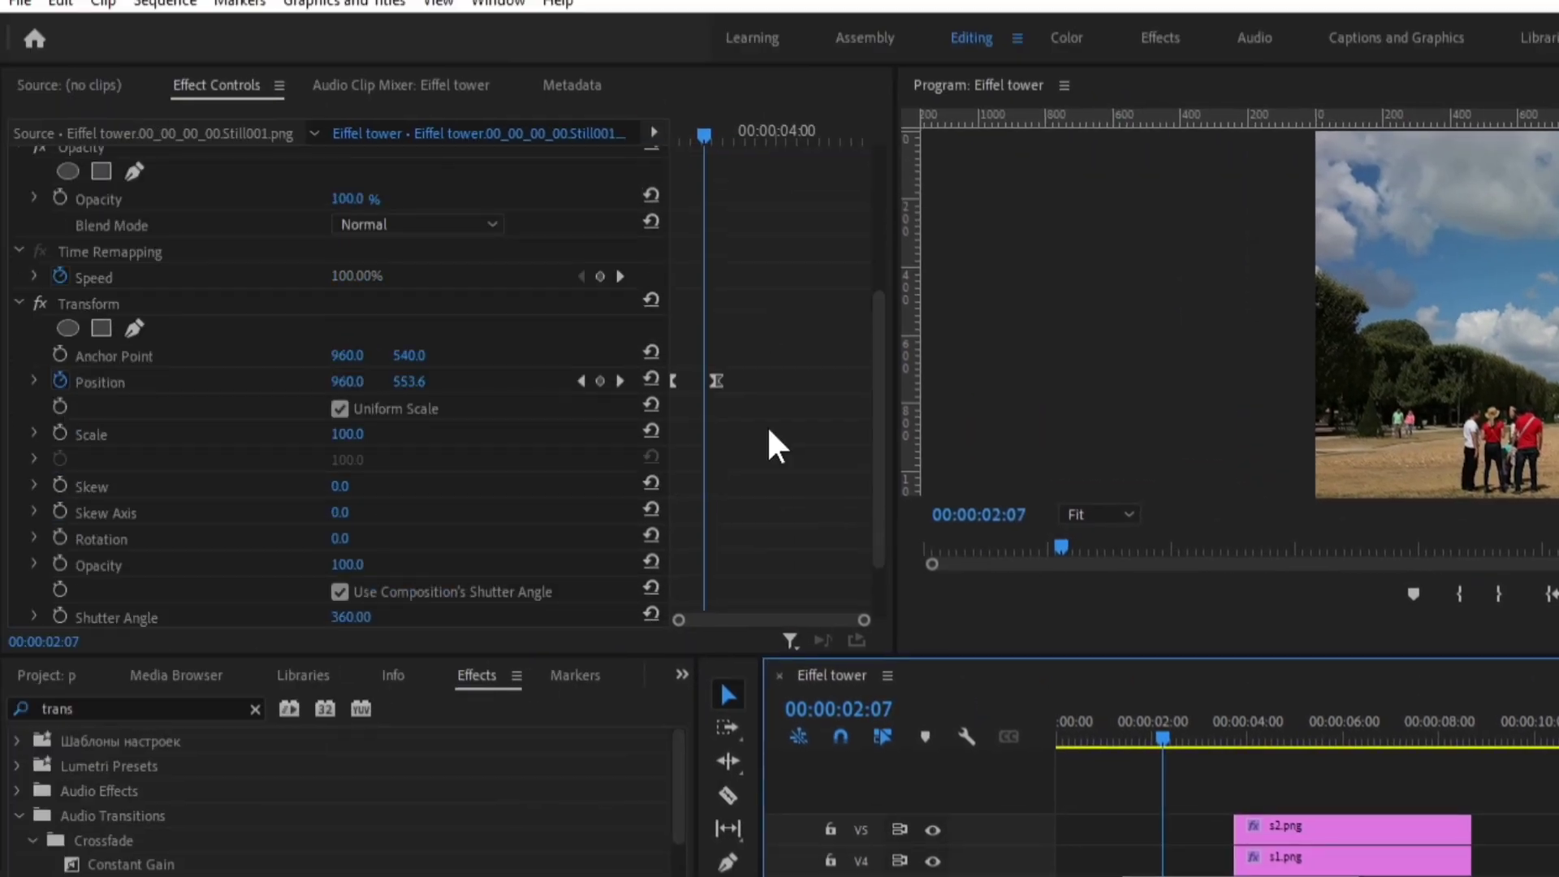
pyautogui.moveTo(716, 381); pyautogui.dragTo(691, 381)
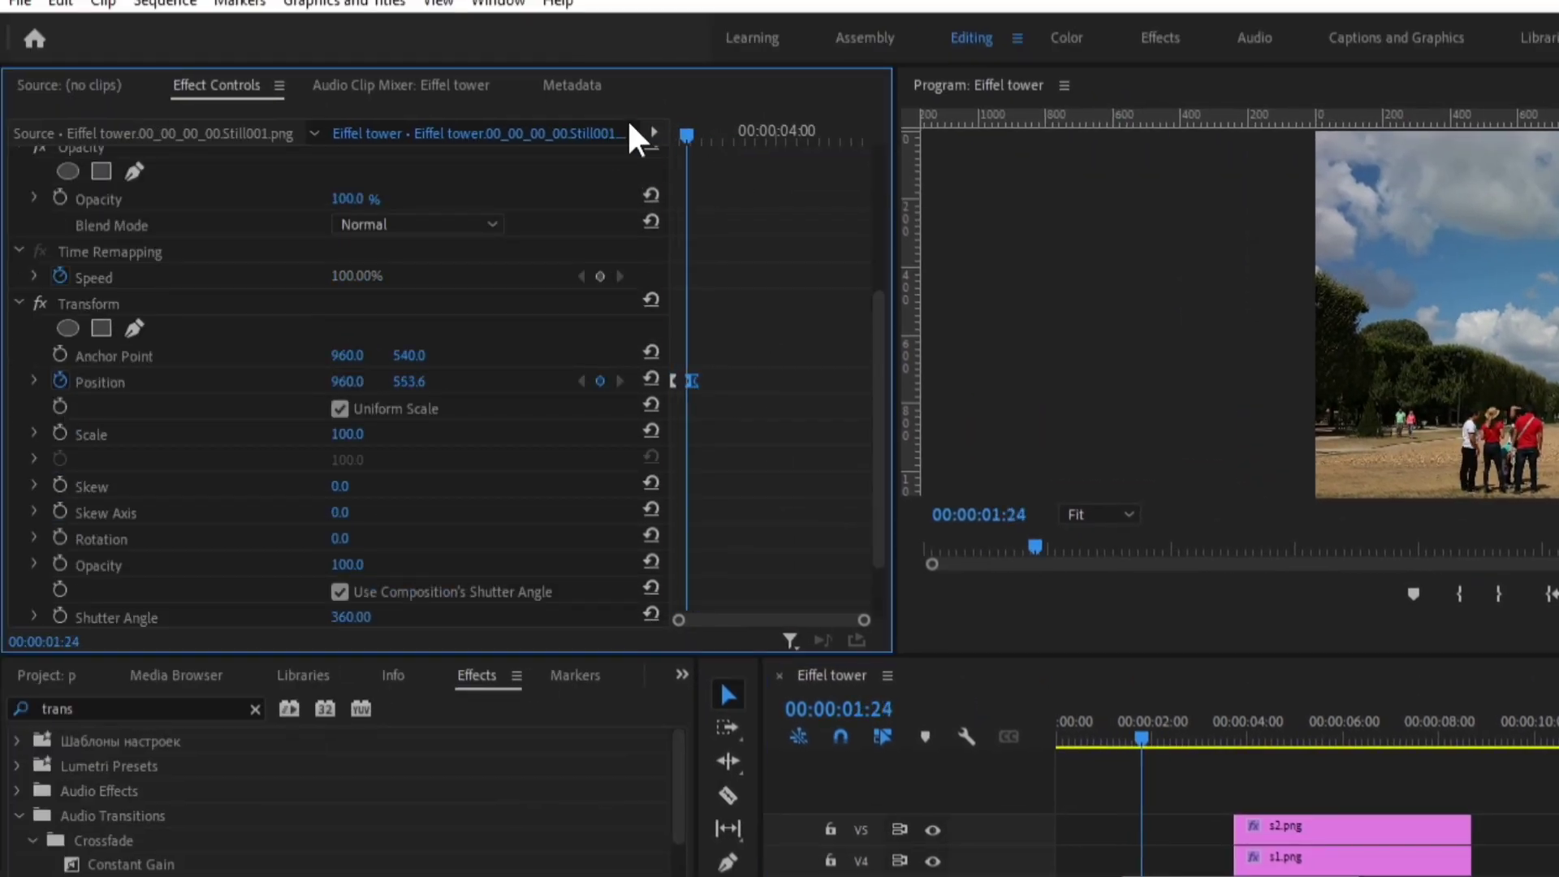
pyautogui.hotkey('shift', 'Right')
pyautogui.moveTo(703, 146); pyautogui.dragTo(695, 133)
pyautogui.click(1186, 721)
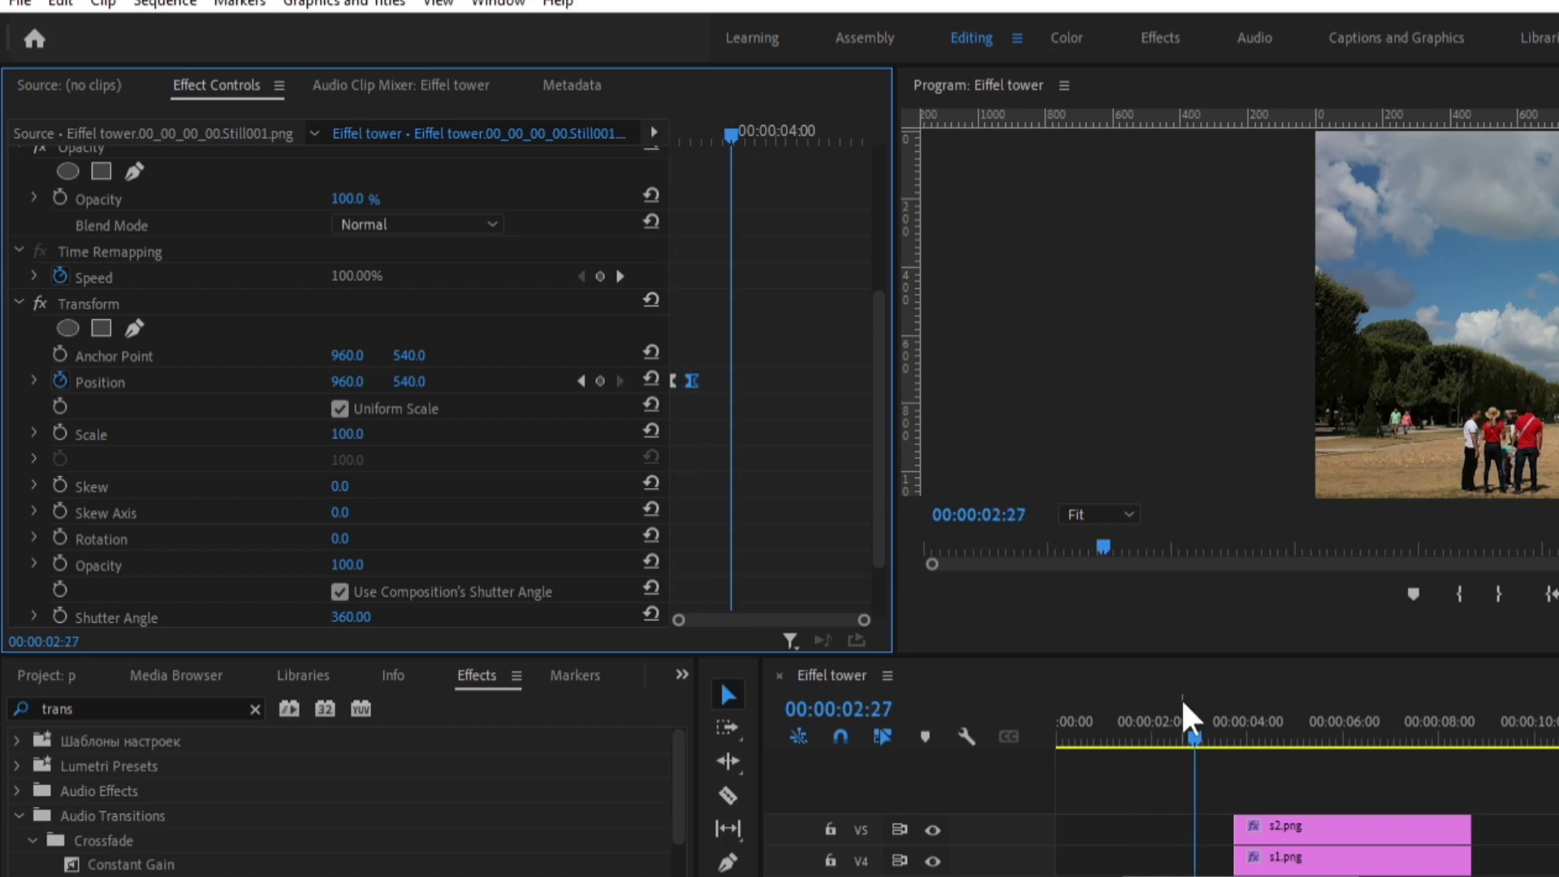
pyautogui.click(1161, 735)
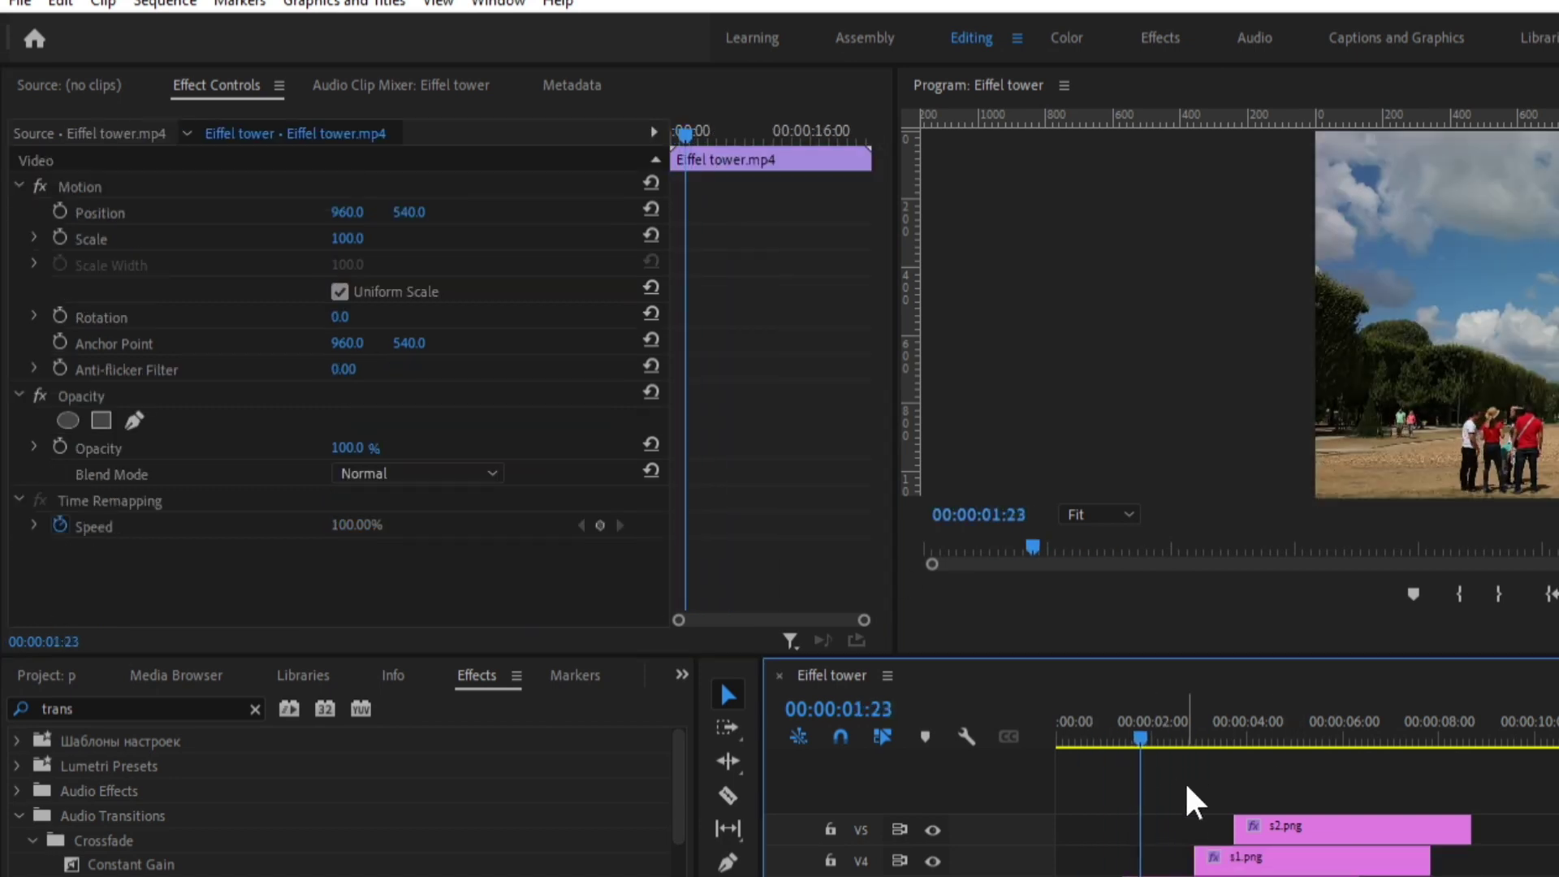
# - Move s1.png left so it starts at 00:00:02:16
pyautogui.moveTo(1163, 735); pyautogui.dragTo(1177, 735)
pyautogui.moveTo(1261, 861); pyautogui.dragTo(1245, 865)
pyautogui.scroll(-3, 839, 540)
pyautogui.scroll(-3, 839, 540)
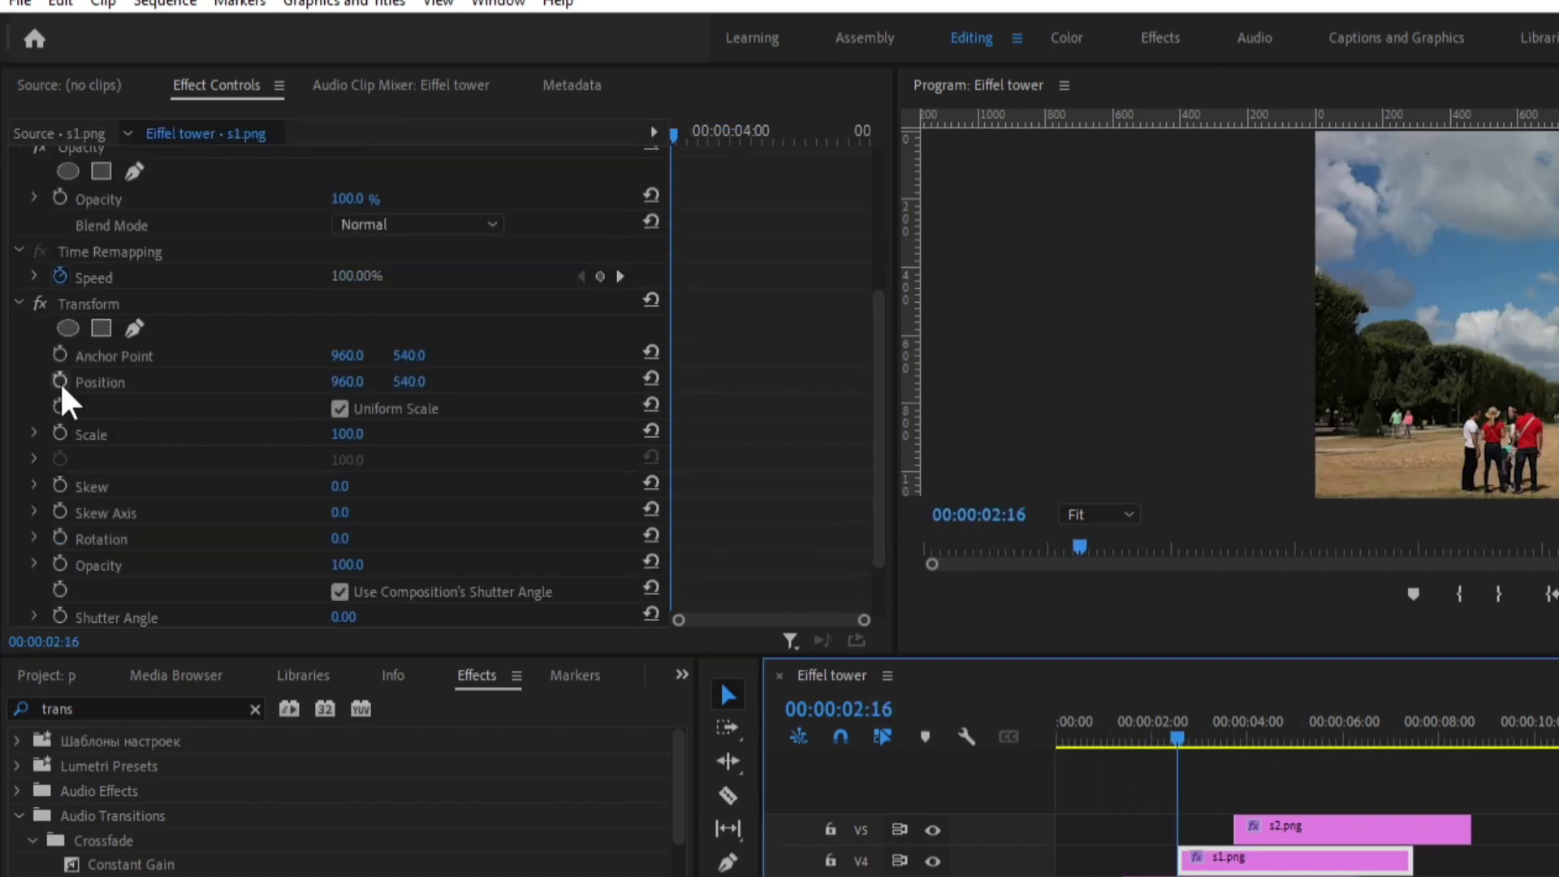
# - Keyframe s1.png rising to 960, 540 at 00:00:03:02 with ease in and Shutter Angle 360
pyautogui.click(59, 380)
pyautogui.moveTo(410, 381); pyautogui.dragTo(417, 381)
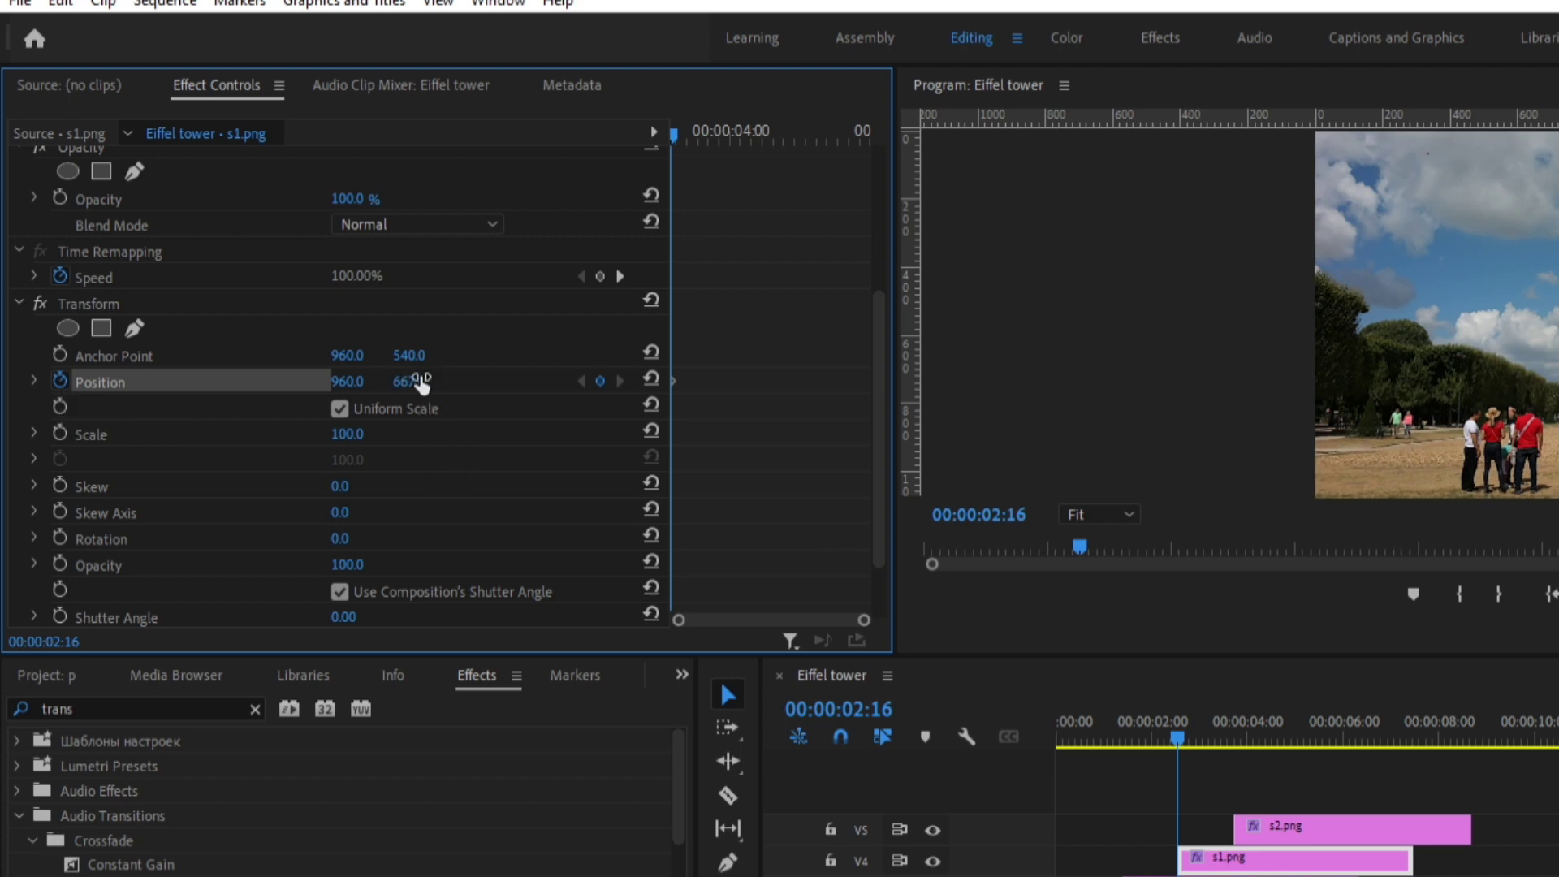
pyautogui.click(691, 134)
pyautogui.click(650, 378)
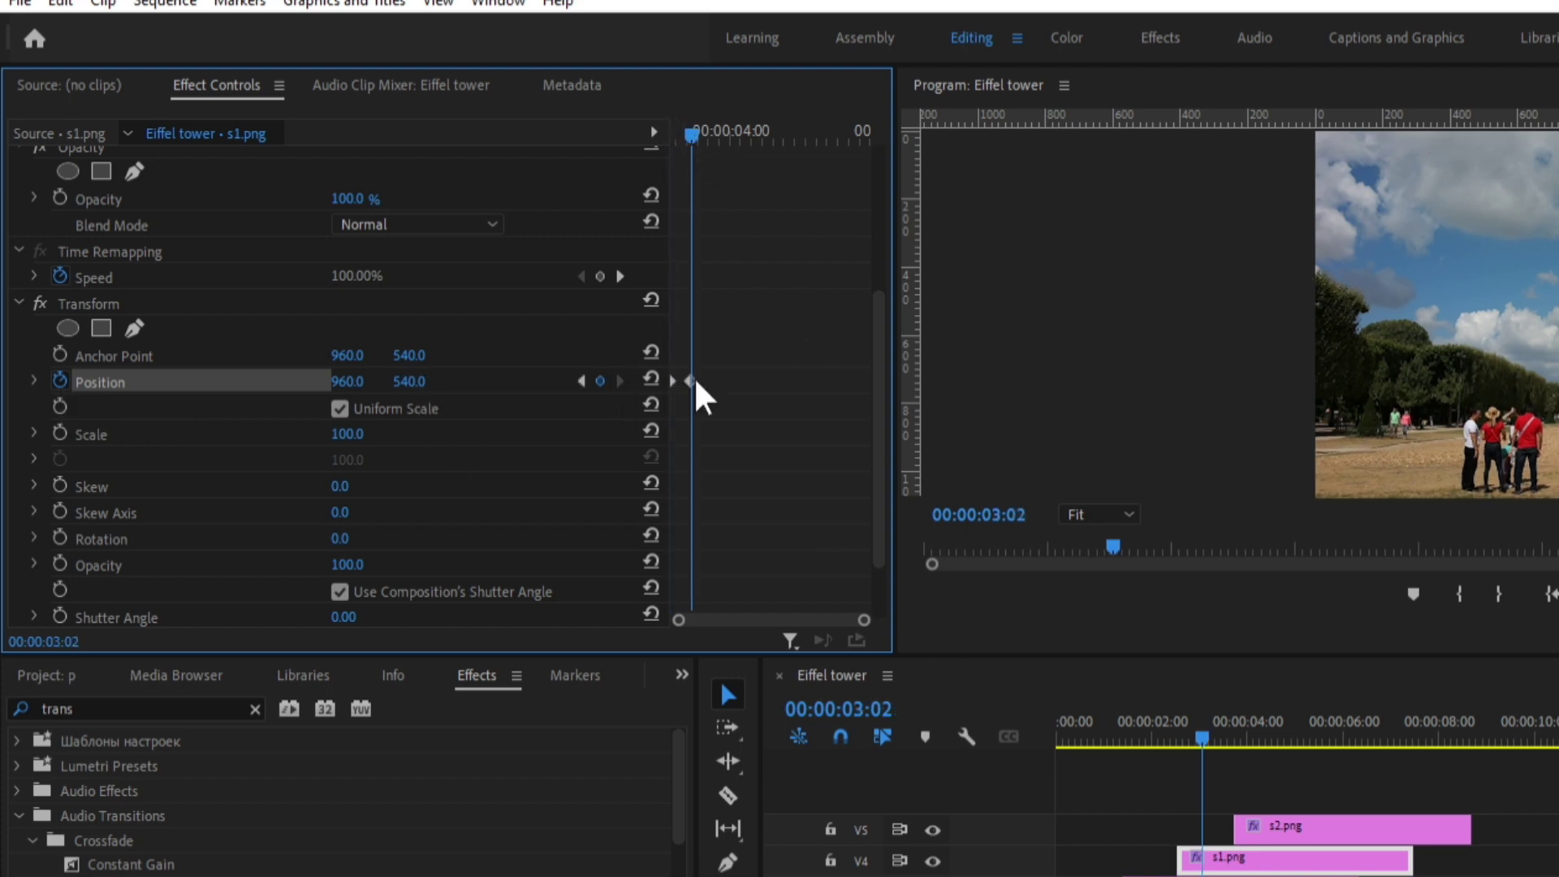
pyautogui.rightClick(691, 382)
pyautogui.moveTo(808, 593)
pyautogui.click(1033, 736)
pyautogui.press('Return')
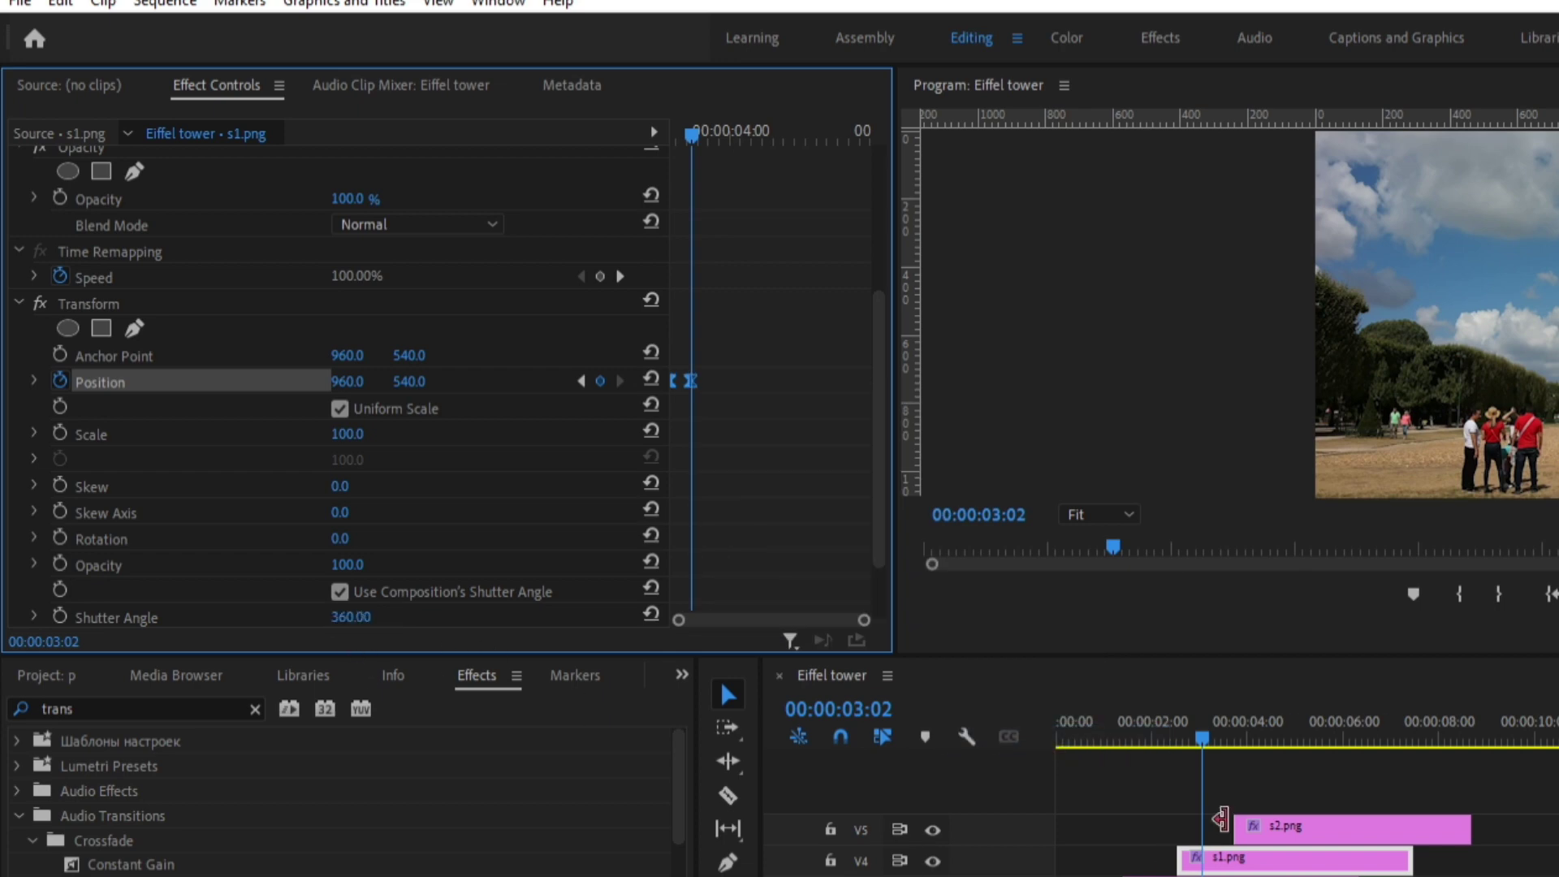
# - Slide s2.png slightly earlier on V5 and select it
pyautogui.moveTo(1165, 731); pyautogui.dragTo(1210, 731)
pyautogui.moveTo(1307, 828); pyautogui.dragTo(1283, 826)
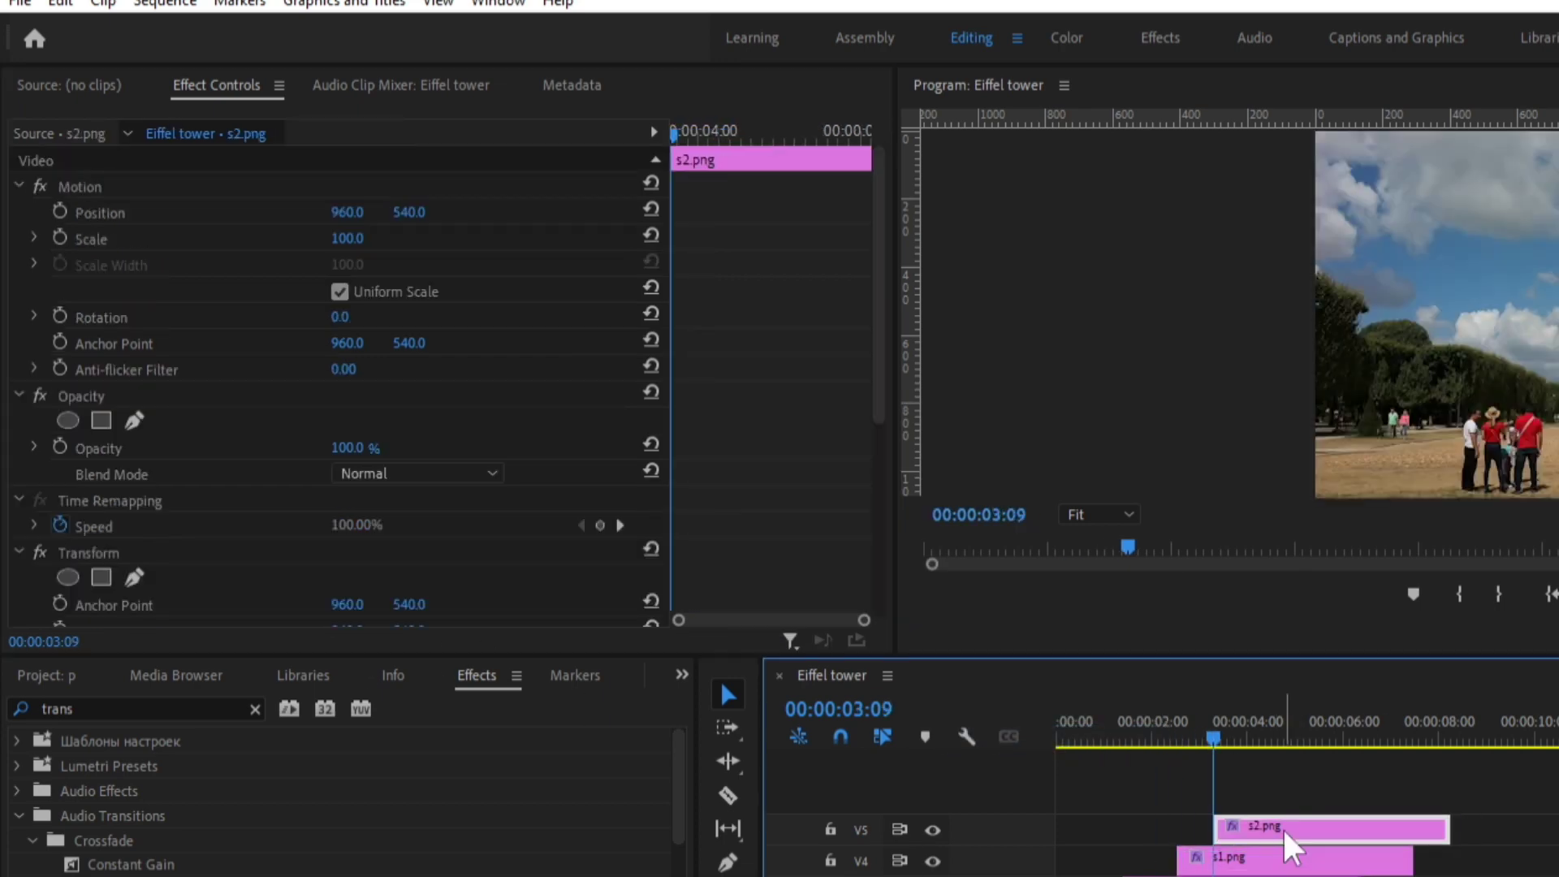
pyautogui.moveTo(1196, 733); pyautogui.dragTo(1208, 735)
pyautogui.click(1279, 824)
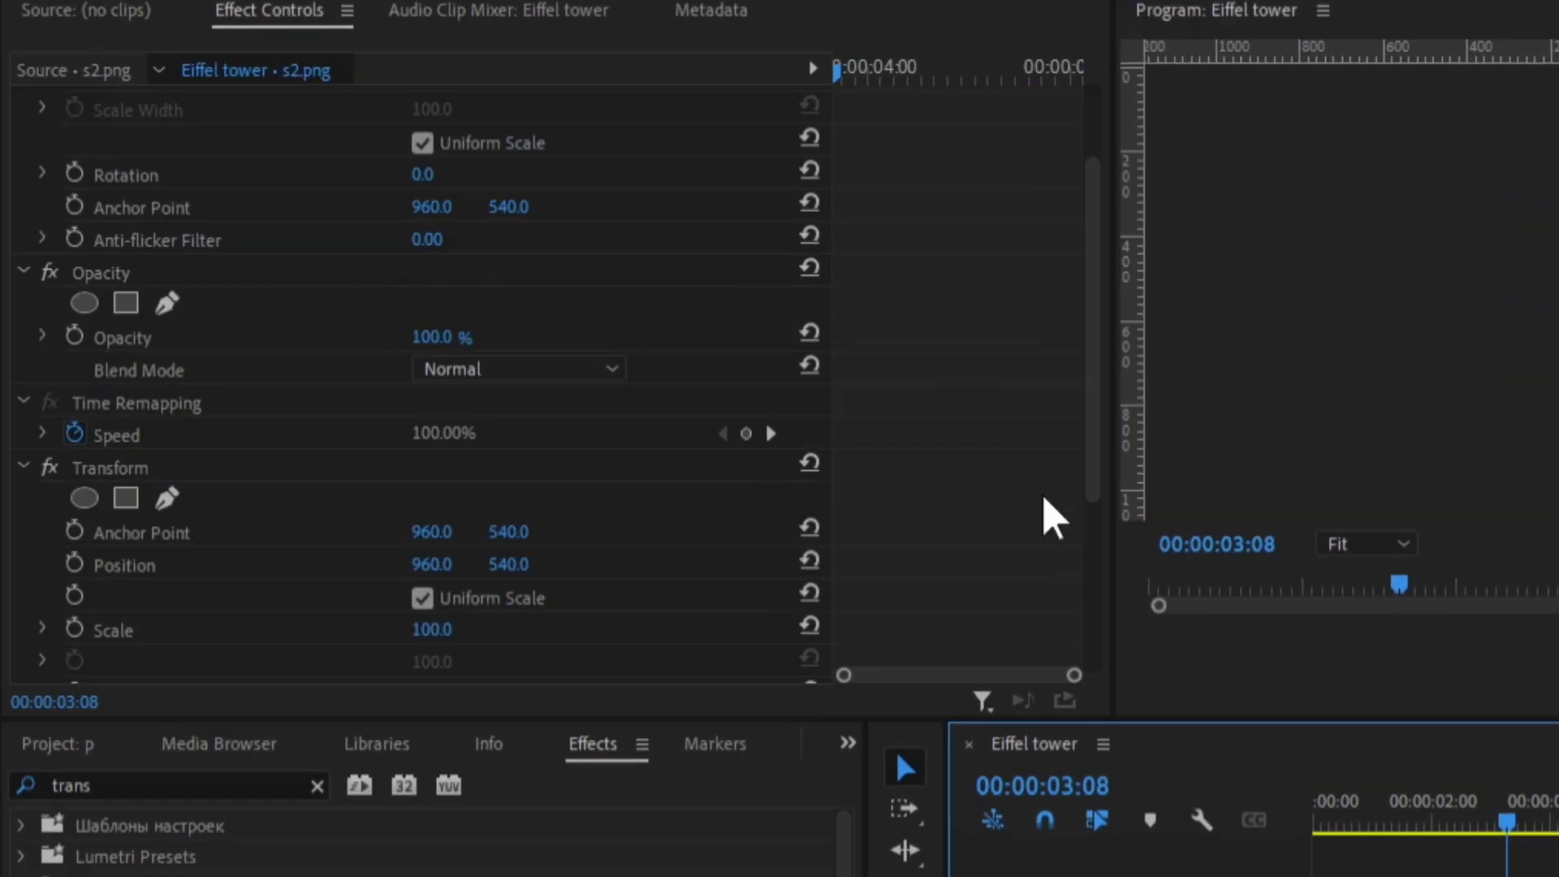
pyautogui.scroll(3, 268, 476)
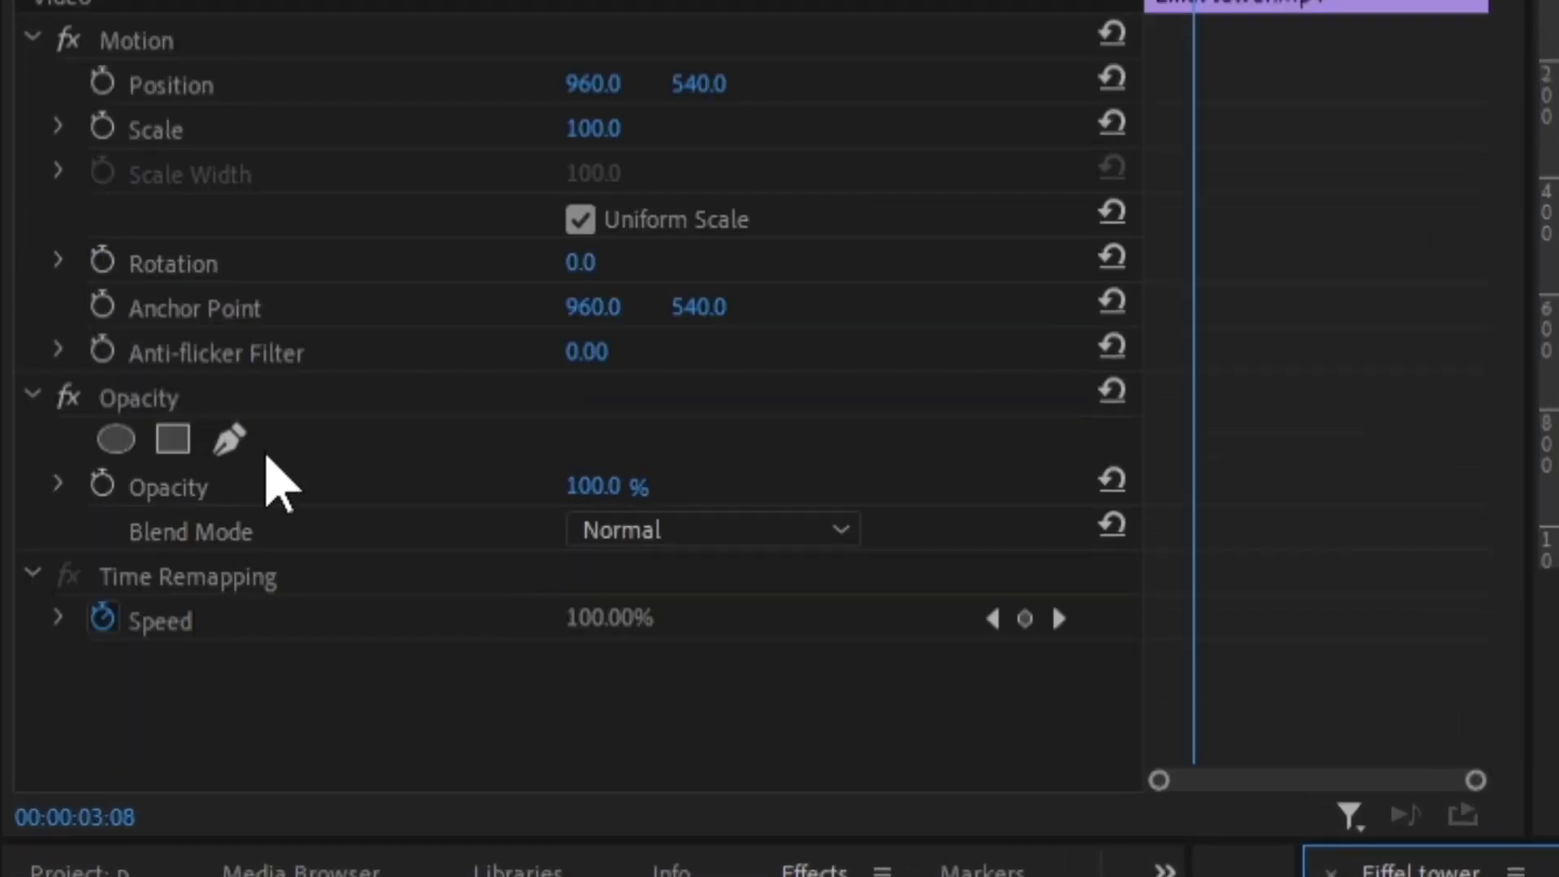
pyautogui.scroll(-5, 1277, 568)
# - Keyframe s2.png Position from Y 989 up to 540 with eased keyframes
pyautogui.click(102, 457)
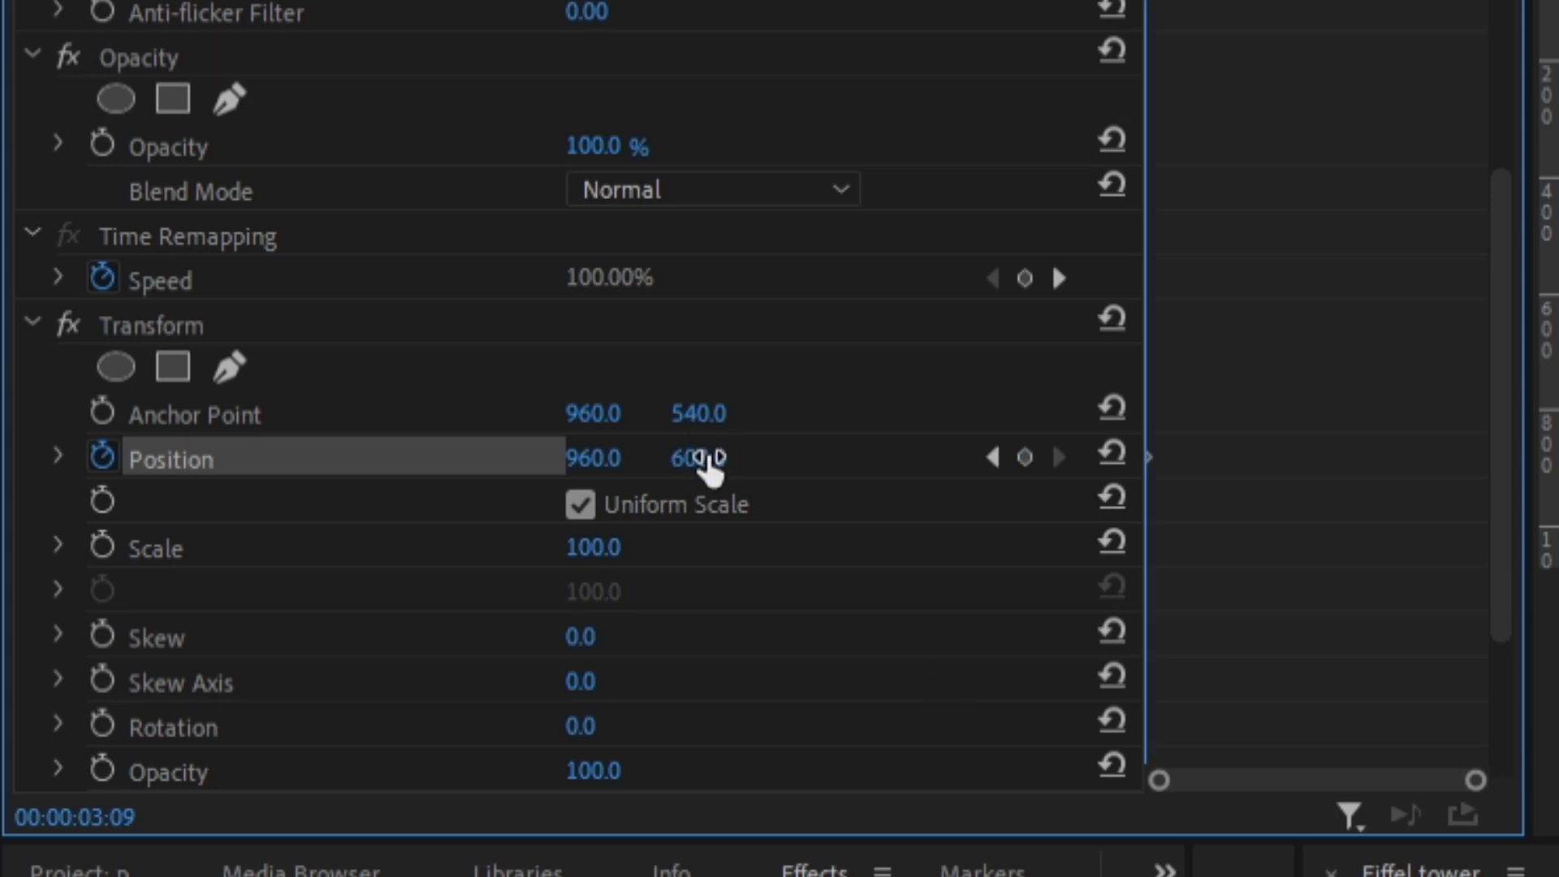
pyautogui.moveTo(699, 457); pyautogui.dragTo(741, 471)
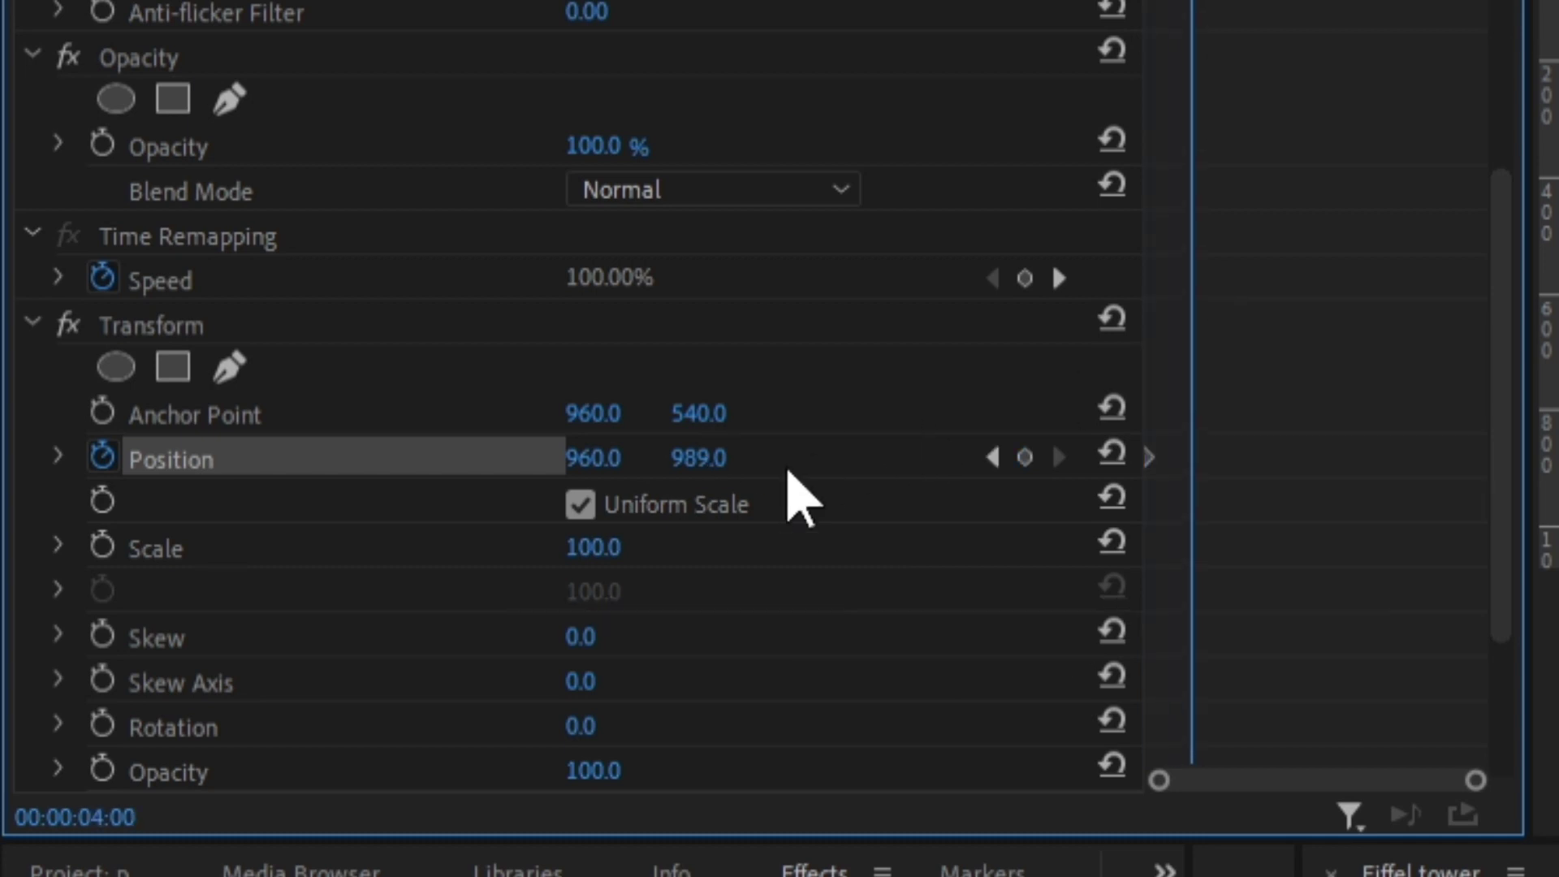
pyautogui.rightClick(1209, 458)
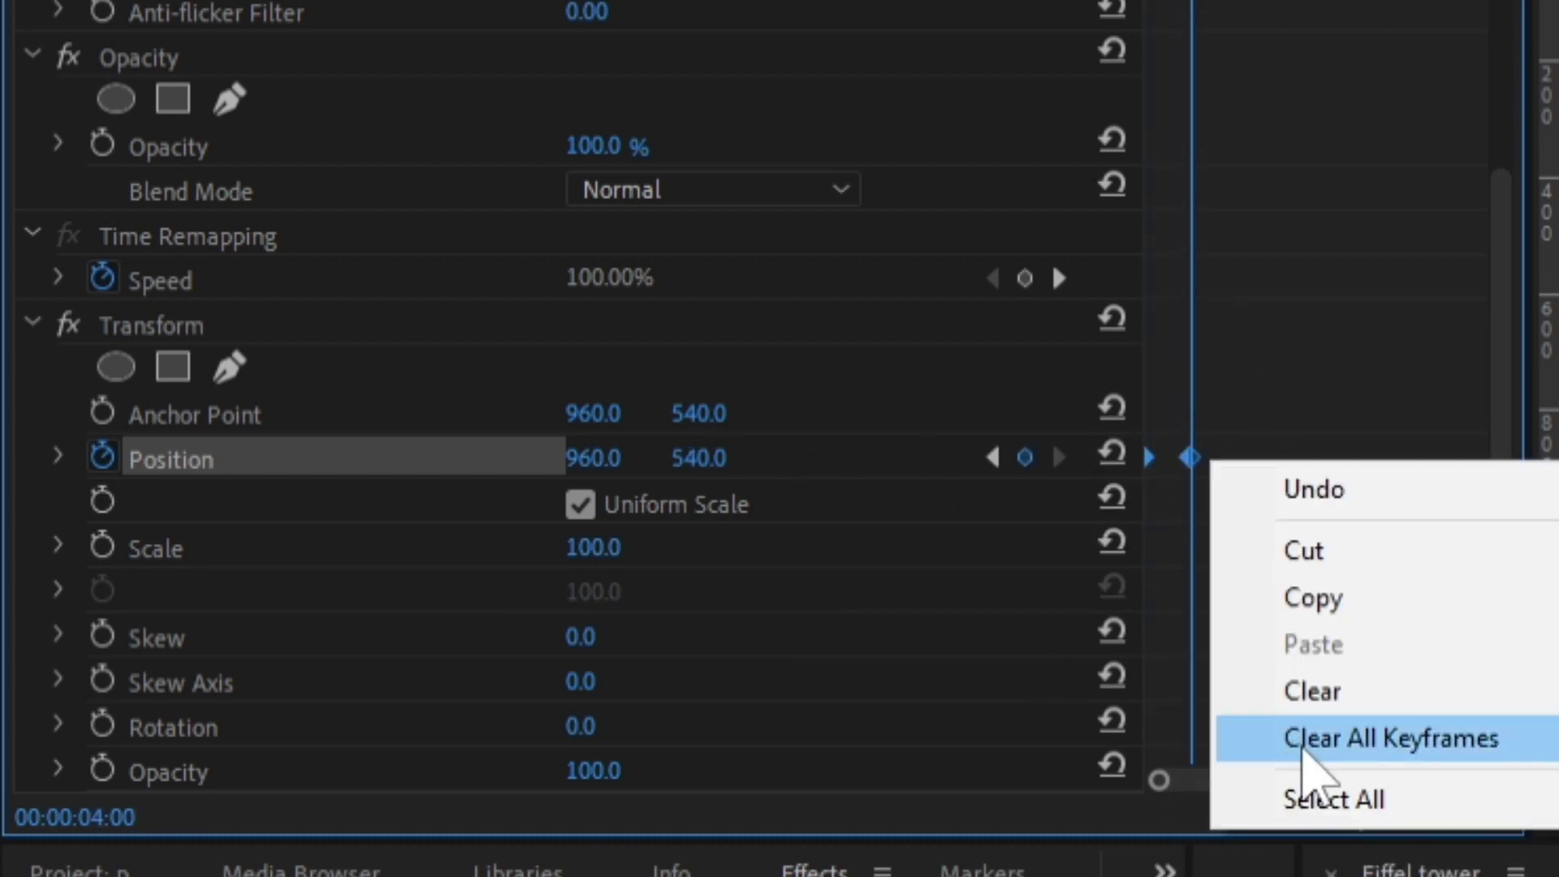
pyautogui.rightClick(1190, 457)
pyautogui.click(1136, 845)
pyautogui.scroll(-3, 725, 678)
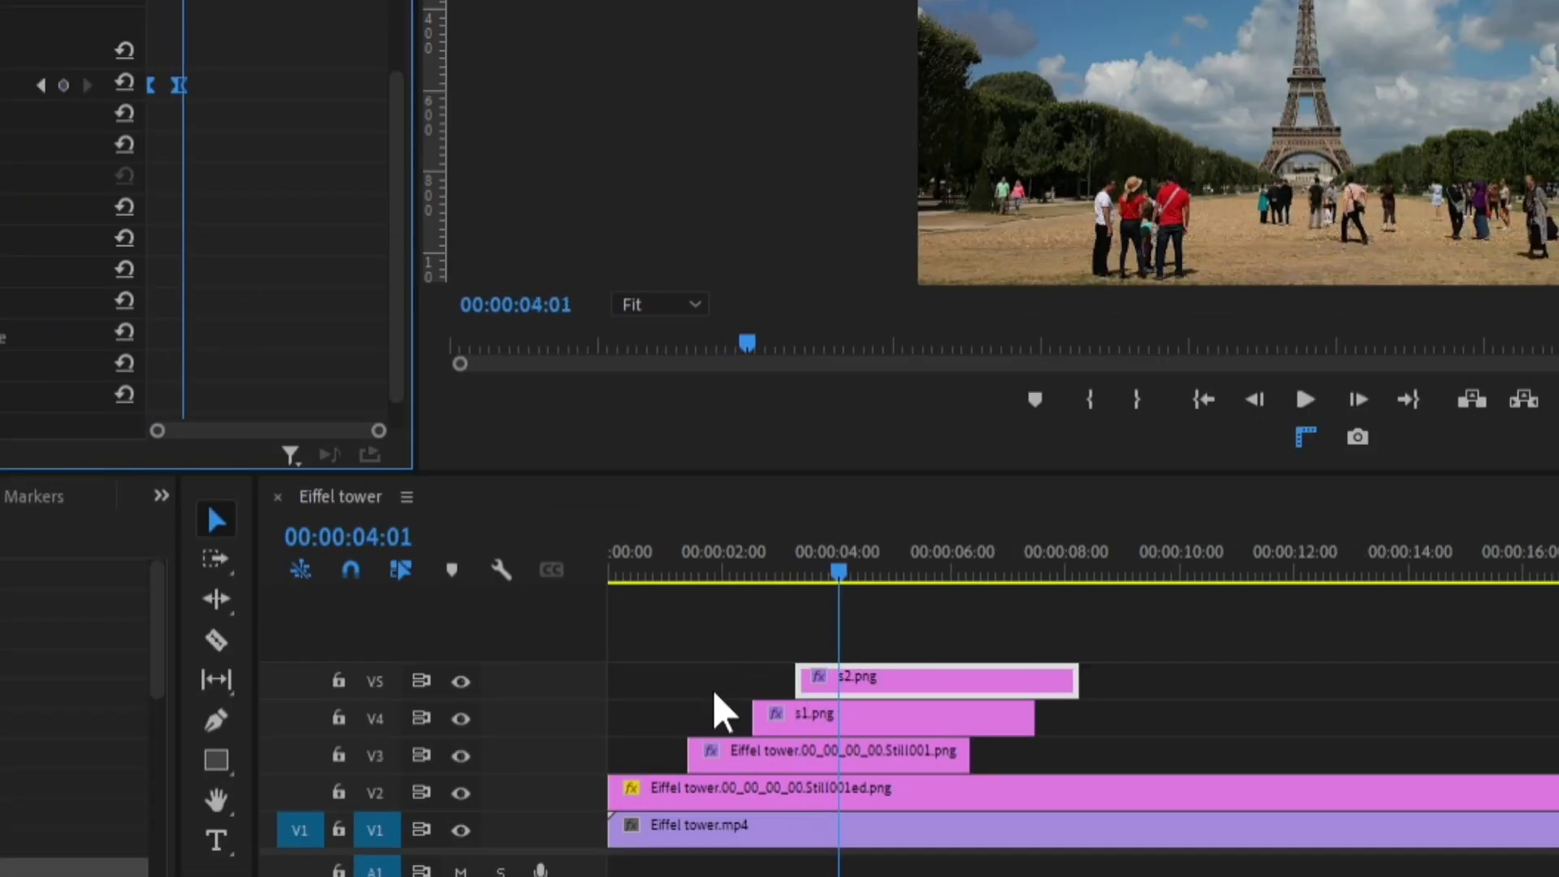
pyautogui.moveTo(694, 574); pyautogui.dragTo(750, 573)
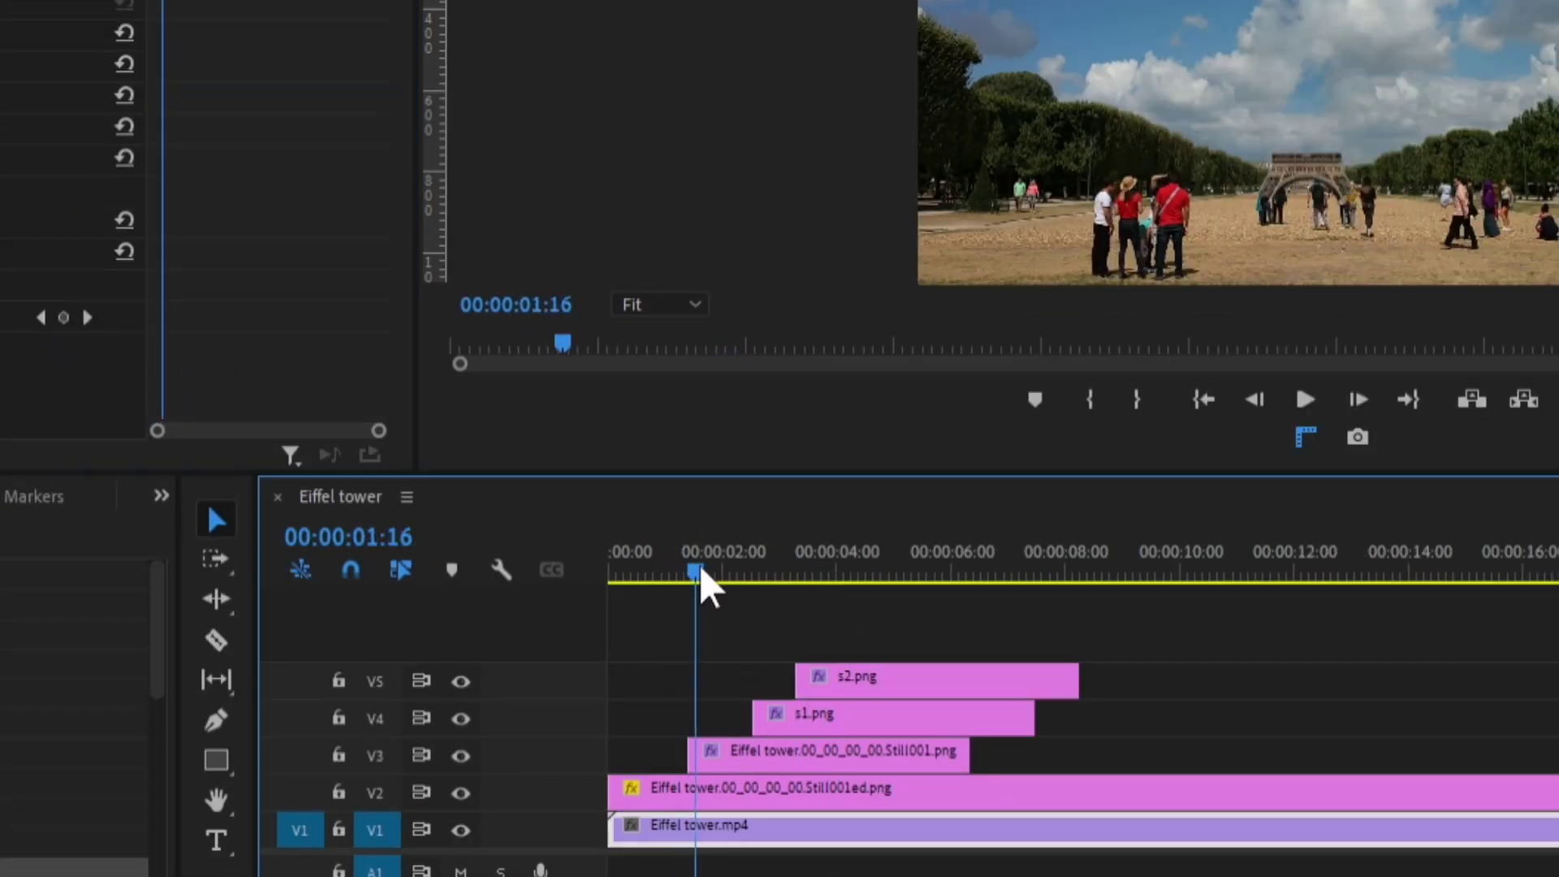
pyautogui.moveTo(786, 519); pyautogui.dragTo(790, 513)
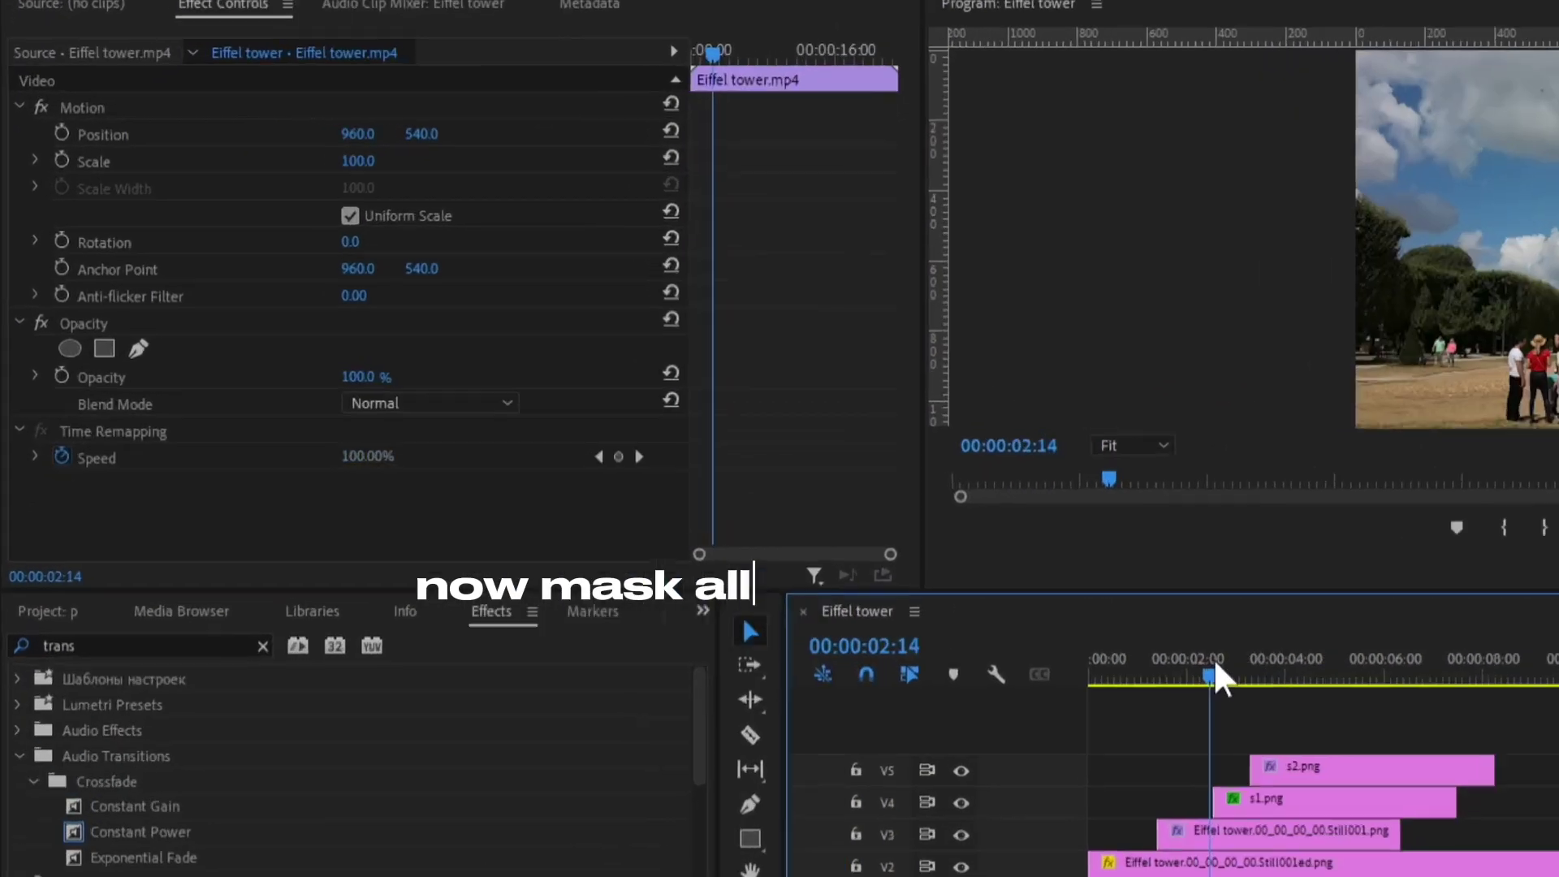
# - Reshape the s1.png Mask (1) over the tower base and turn on Inverted
pyautogui.press('space')
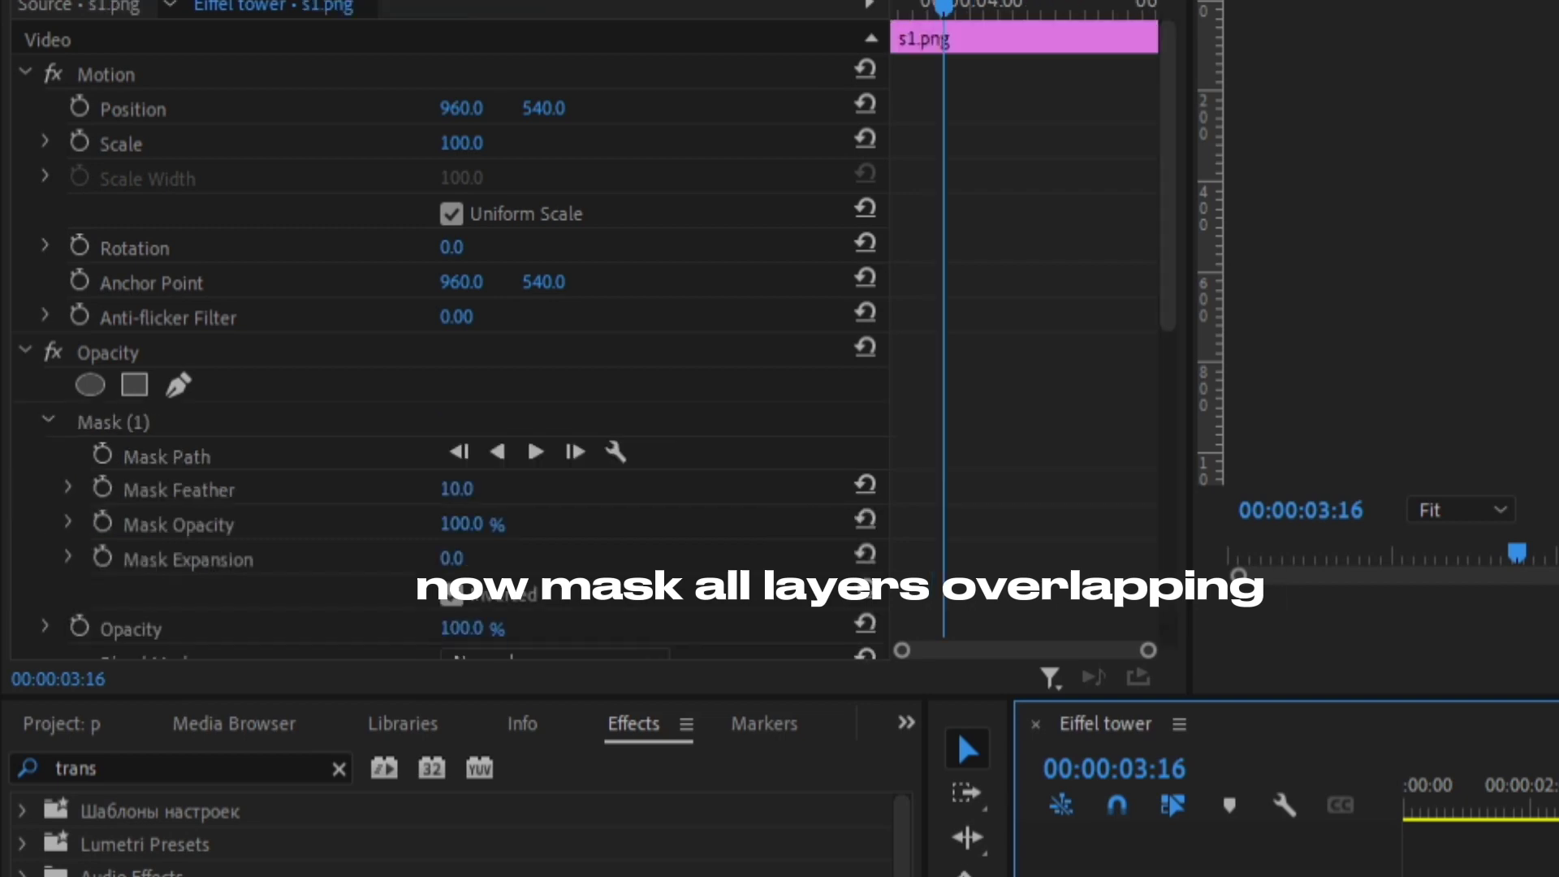
pyautogui.scroll(-4, 891, 452)
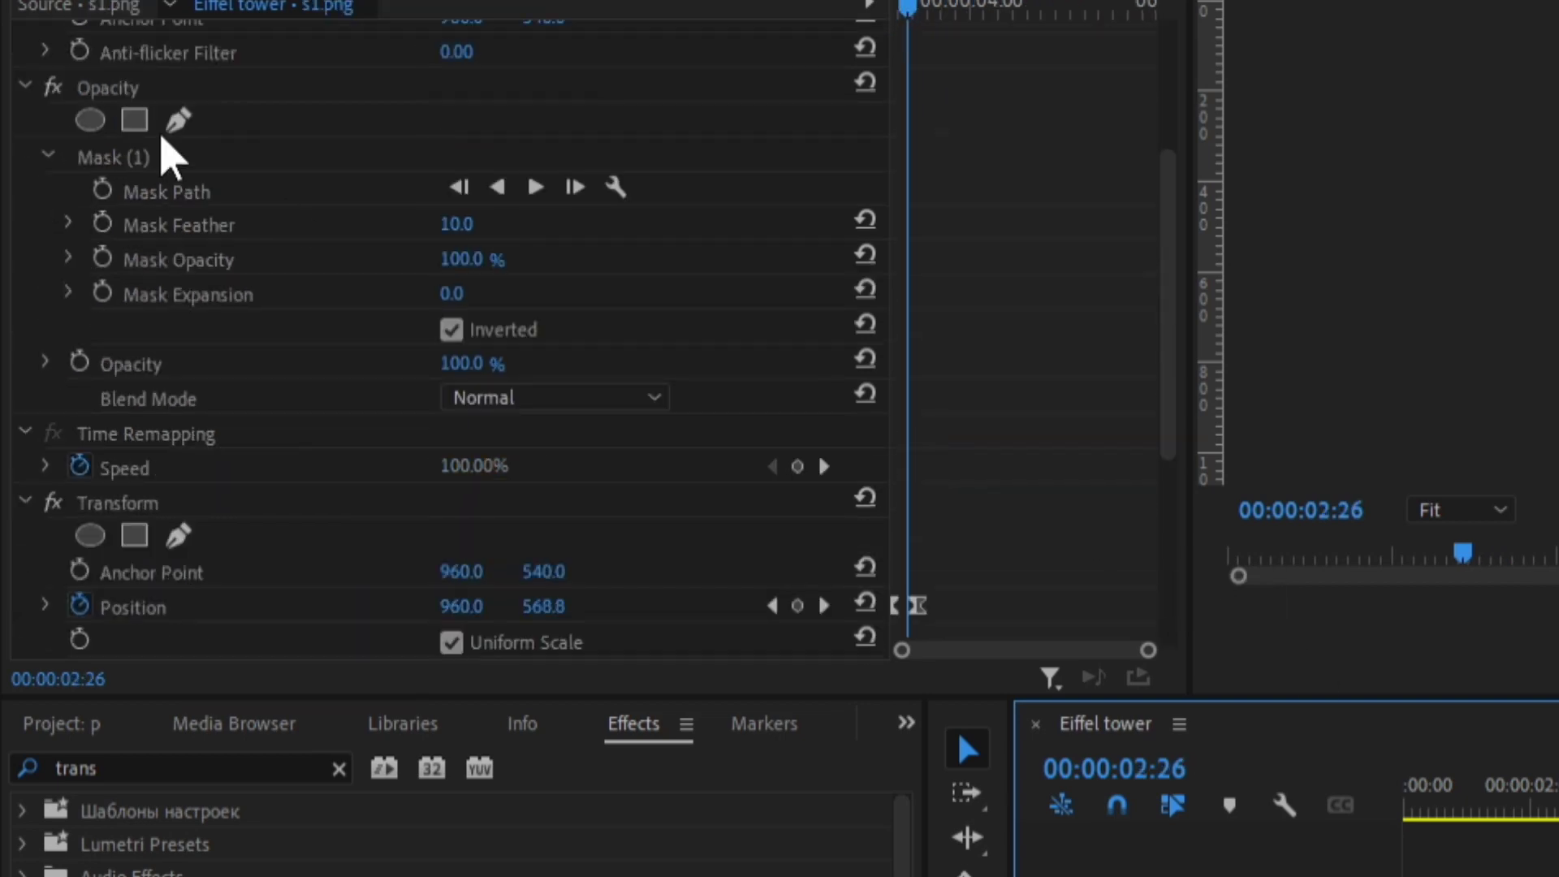
pyautogui.click(103, 199)
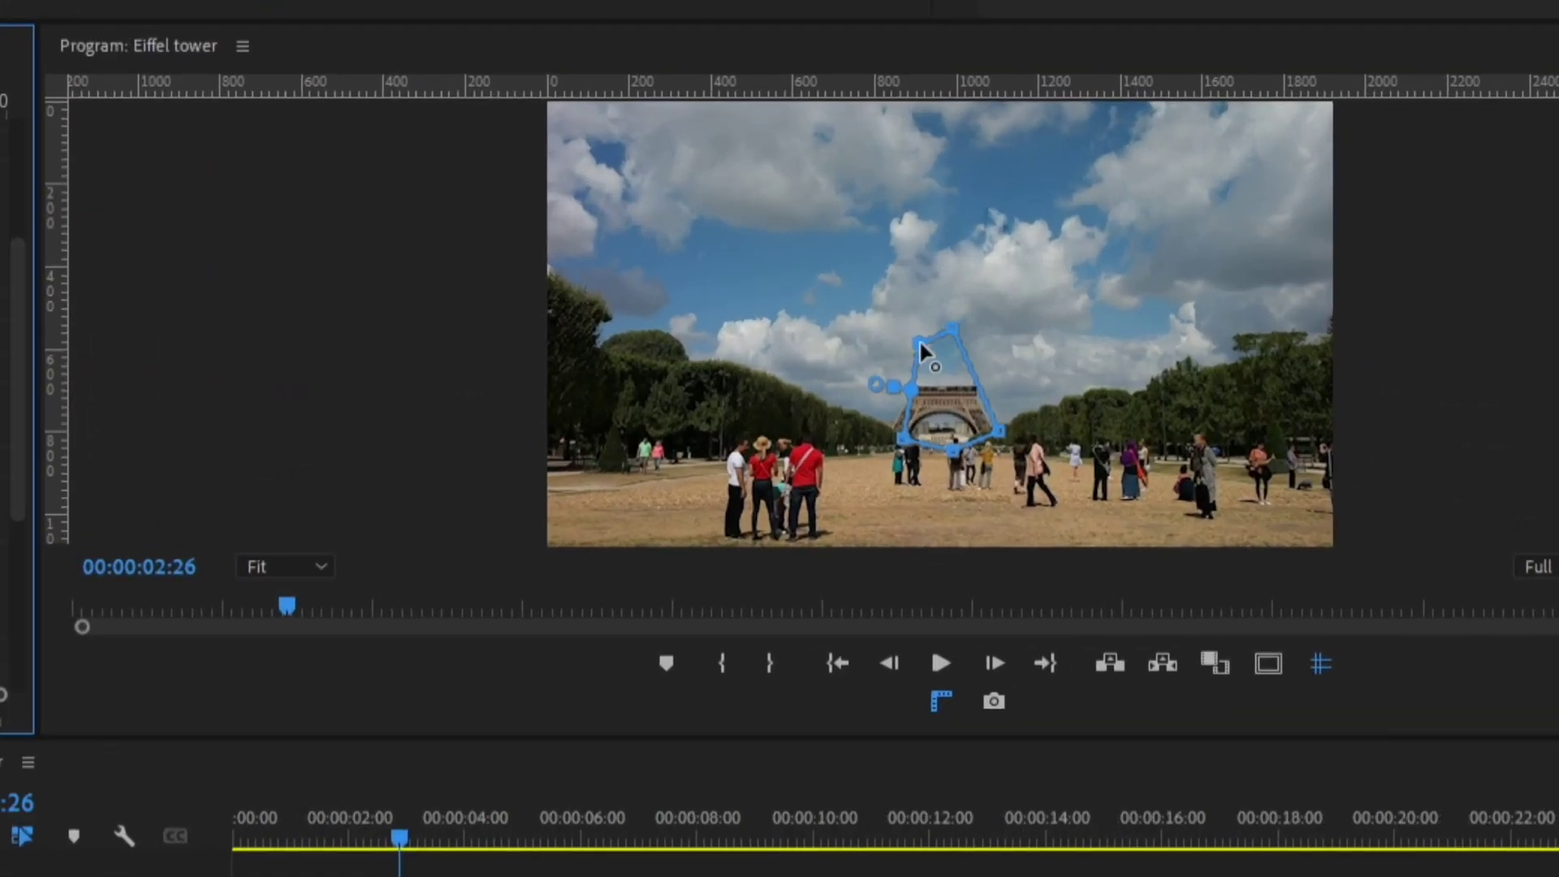
pyautogui.moveTo(1114, 258); pyautogui.dragTo(1121, 217)
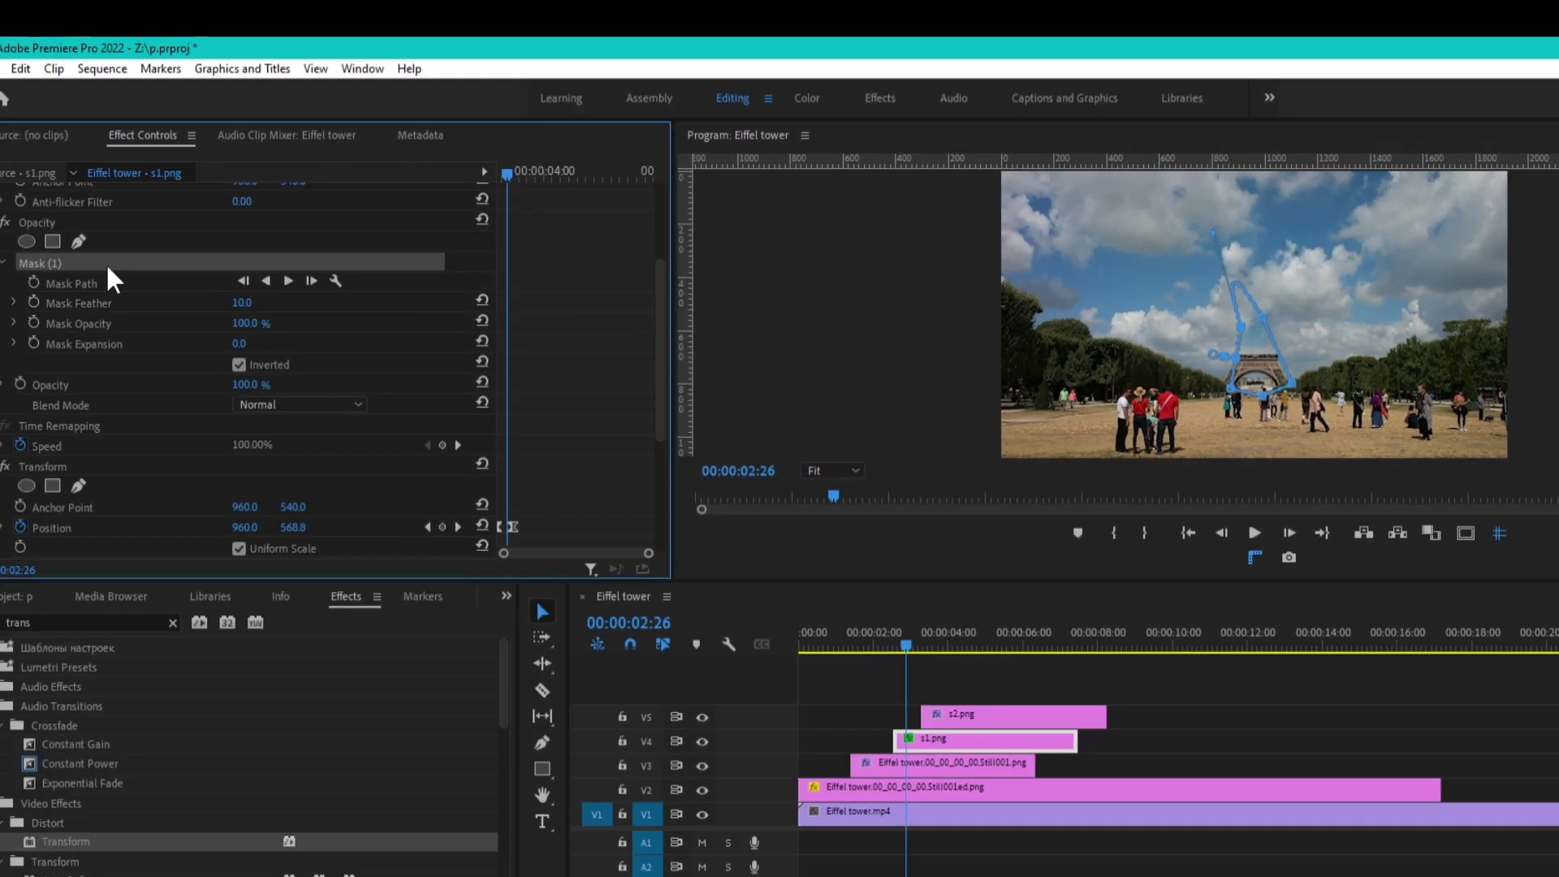
pyautogui.moveTo(1264, 322); pyautogui.dragTo(1279, 347)
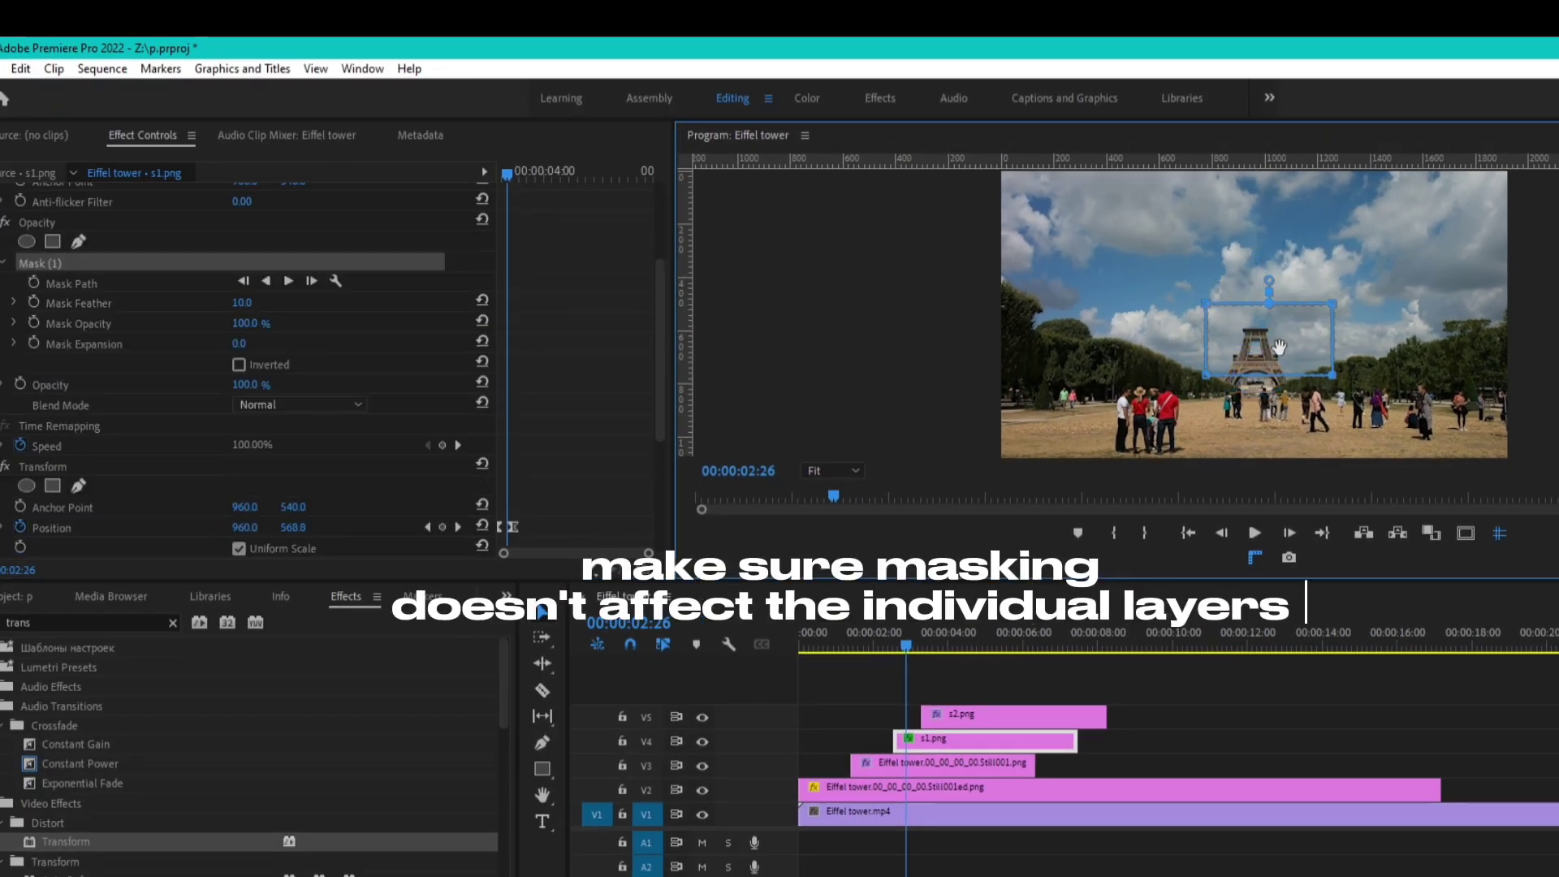
pyautogui.click(239, 365)
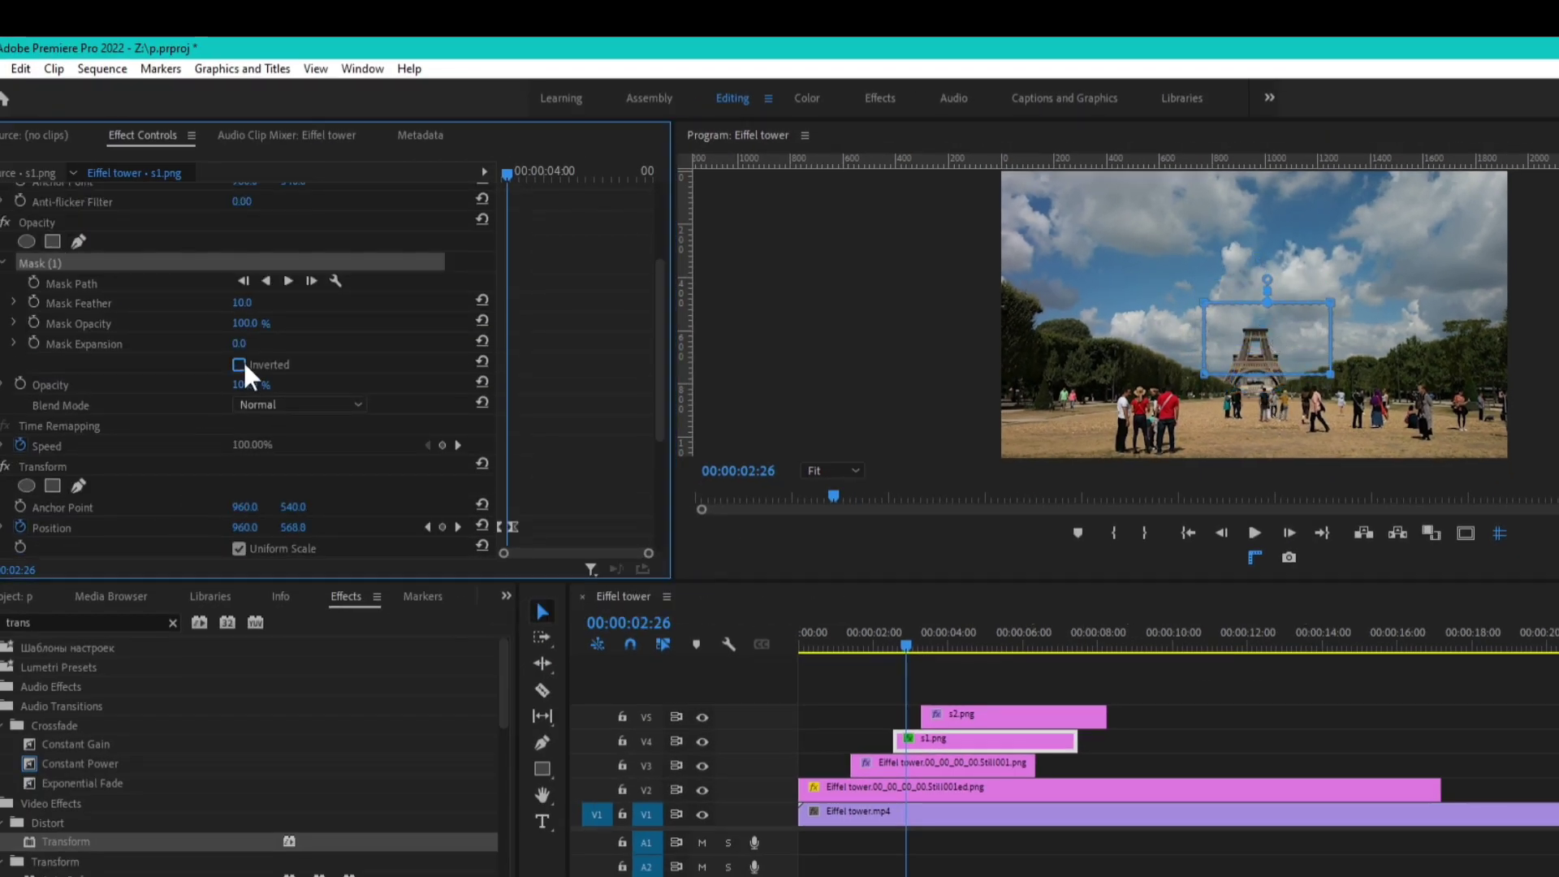
pyautogui.click(908, 644)
pyautogui.moveTo(909, 645)
pyautogui.mouseDown()
pyautogui.moveTo(896, 635)
pyautogui.moveTo(900, 647)
pyautogui.mouseUp()
# - Nudge the s1.png mask up over the tower's lower section and check the result
pyautogui.click(923, 738)
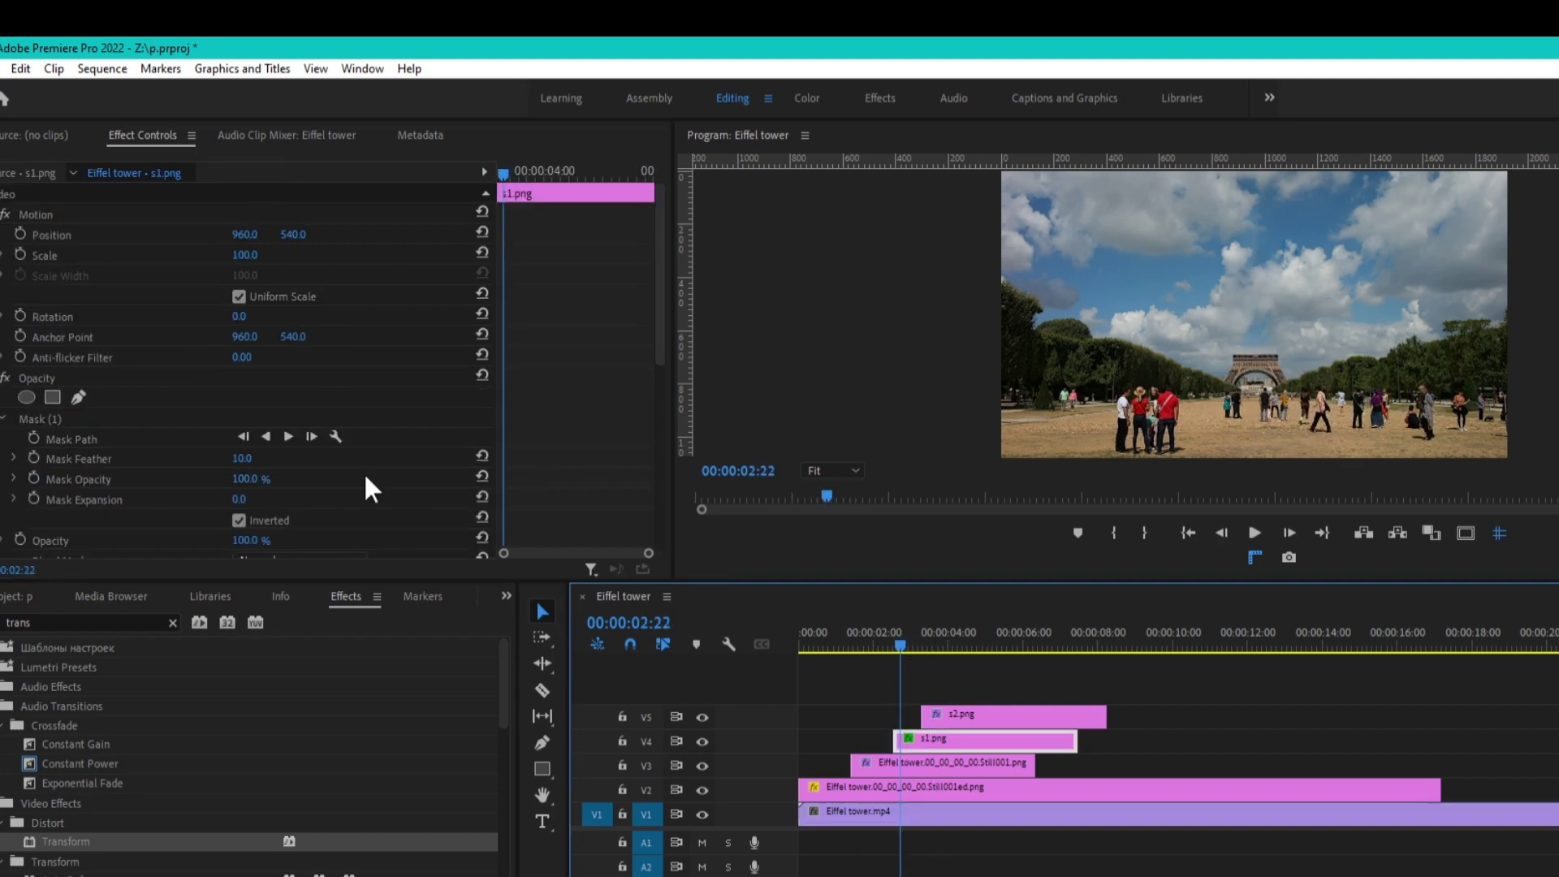
pyautogui.click(140, 421)
pyautogui.click(1294, 426)
pyautogui.moveTo(1294, 426); pyautogui.dragTo(1291, 408)
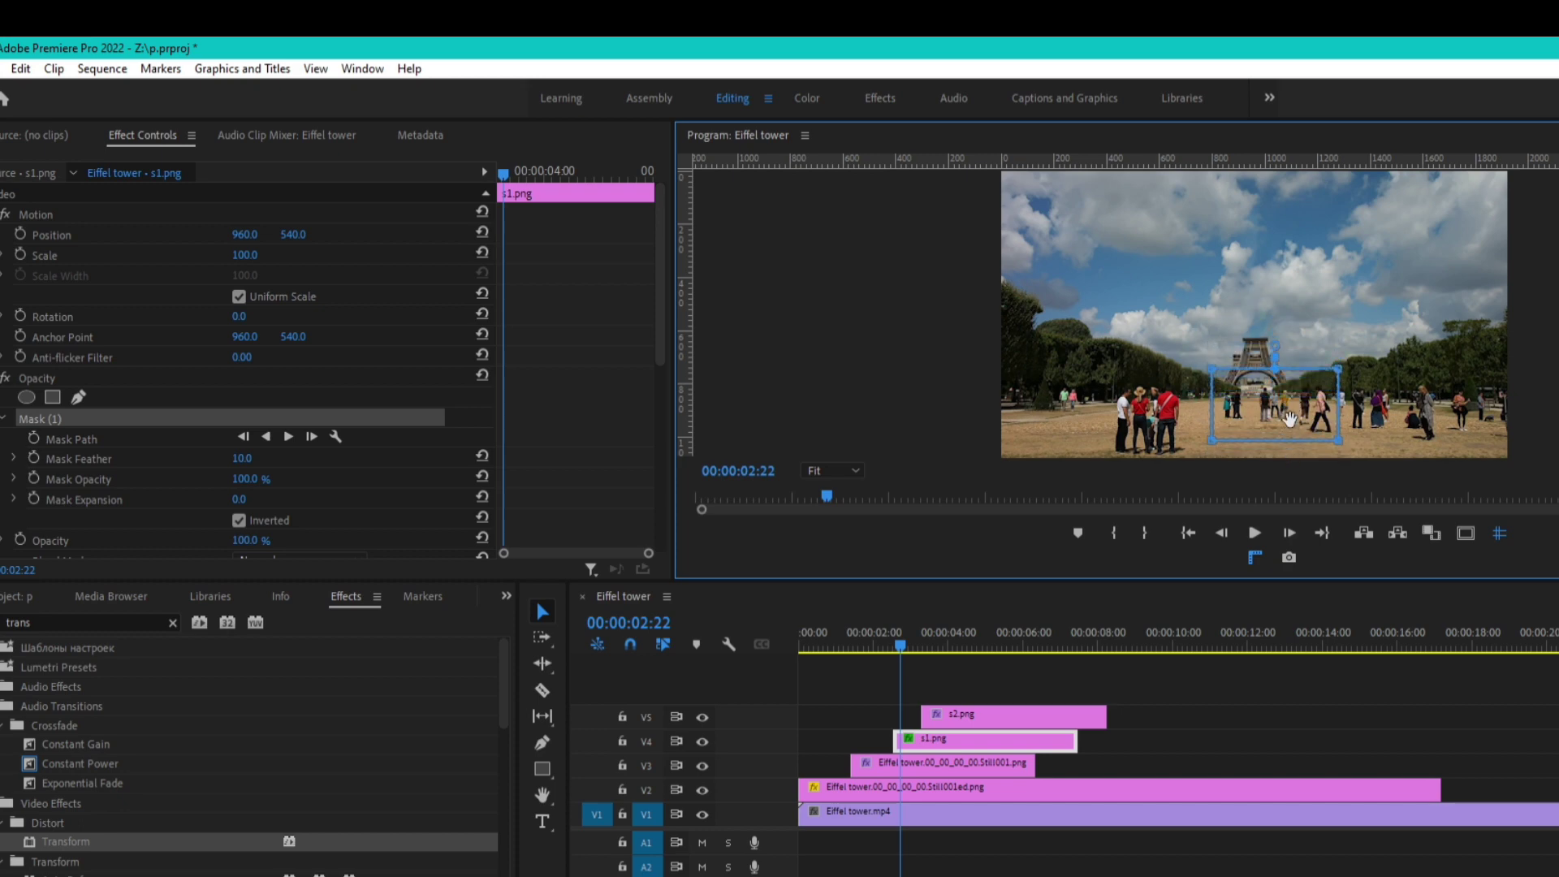
pyautogui.moveTo(914, 649); pyautogui.dragTo(892, 642)
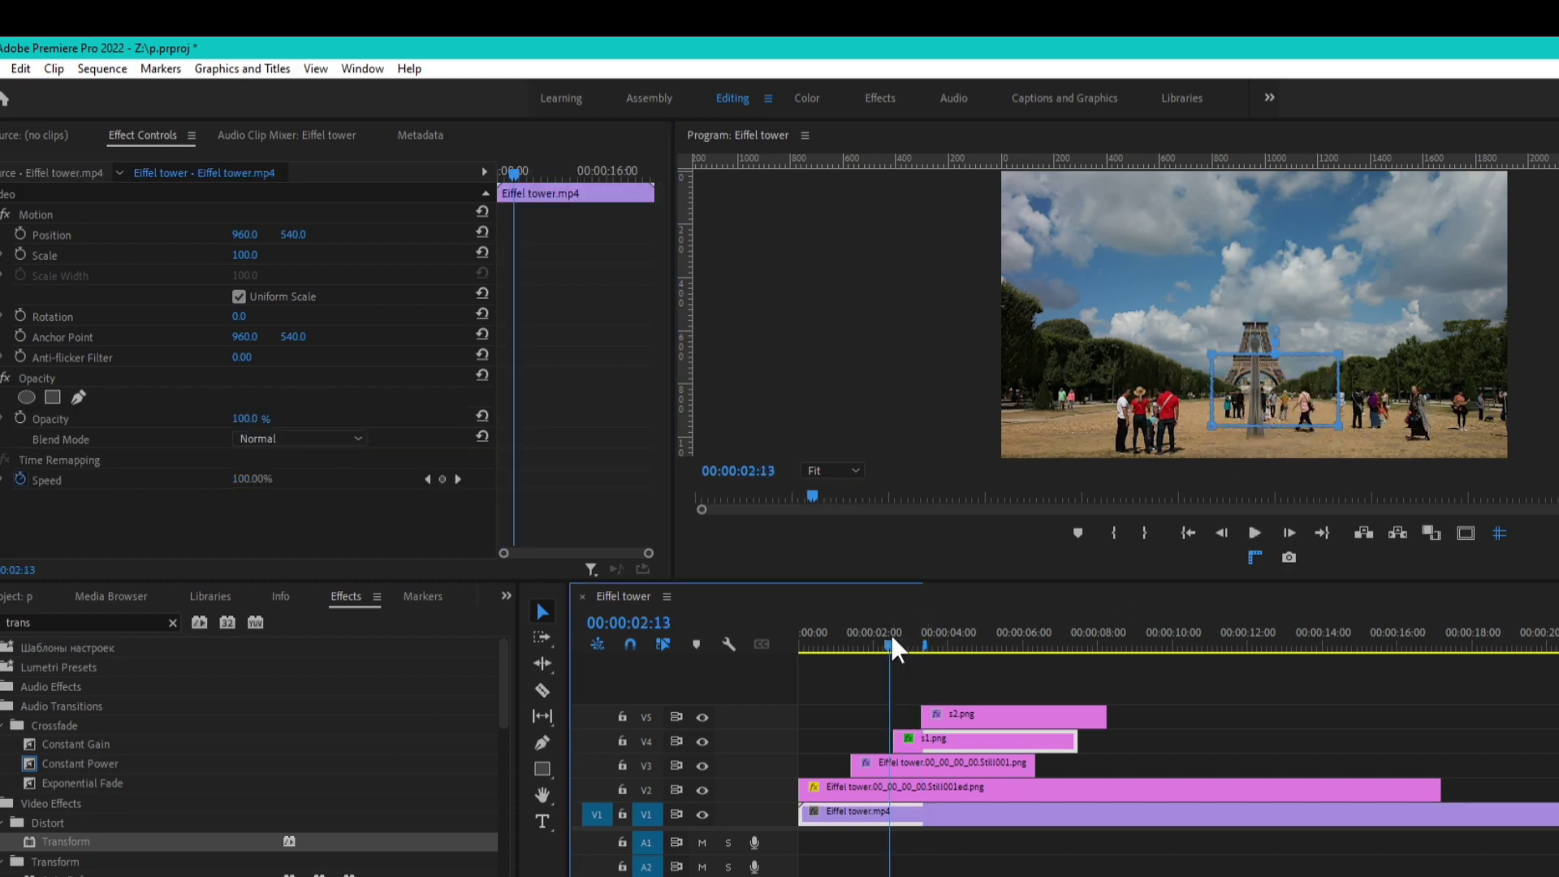
# - Set the s1.png Mask (1) feather to 0 and drag it up to the first-platform arch
pyautogui.press('space')
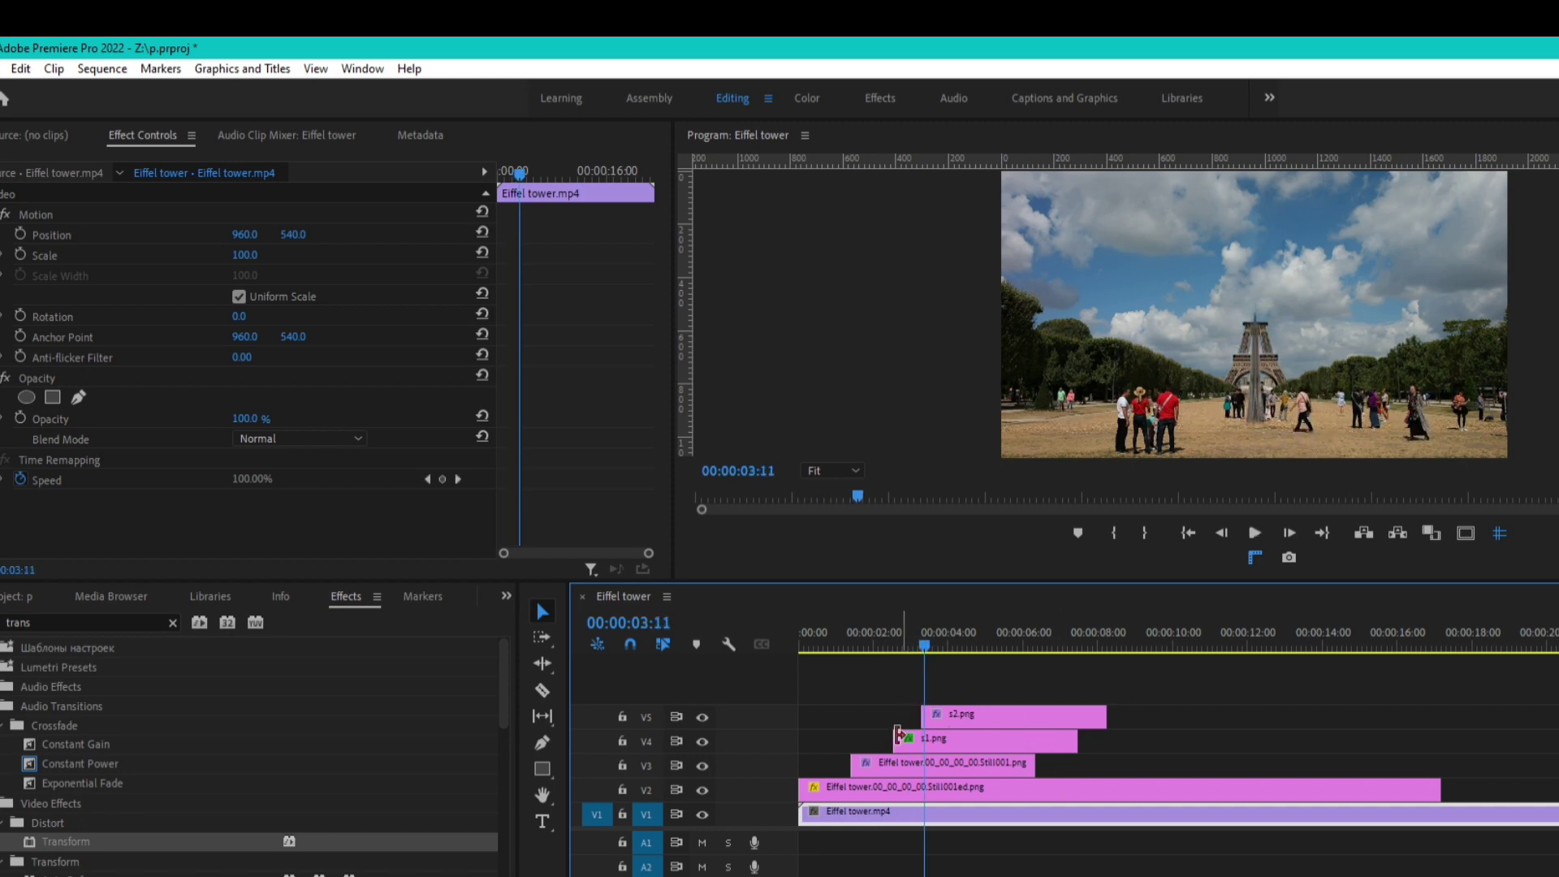
pyautogui.click(934, 741)
pyautogui.scroll(2, 859, 499)
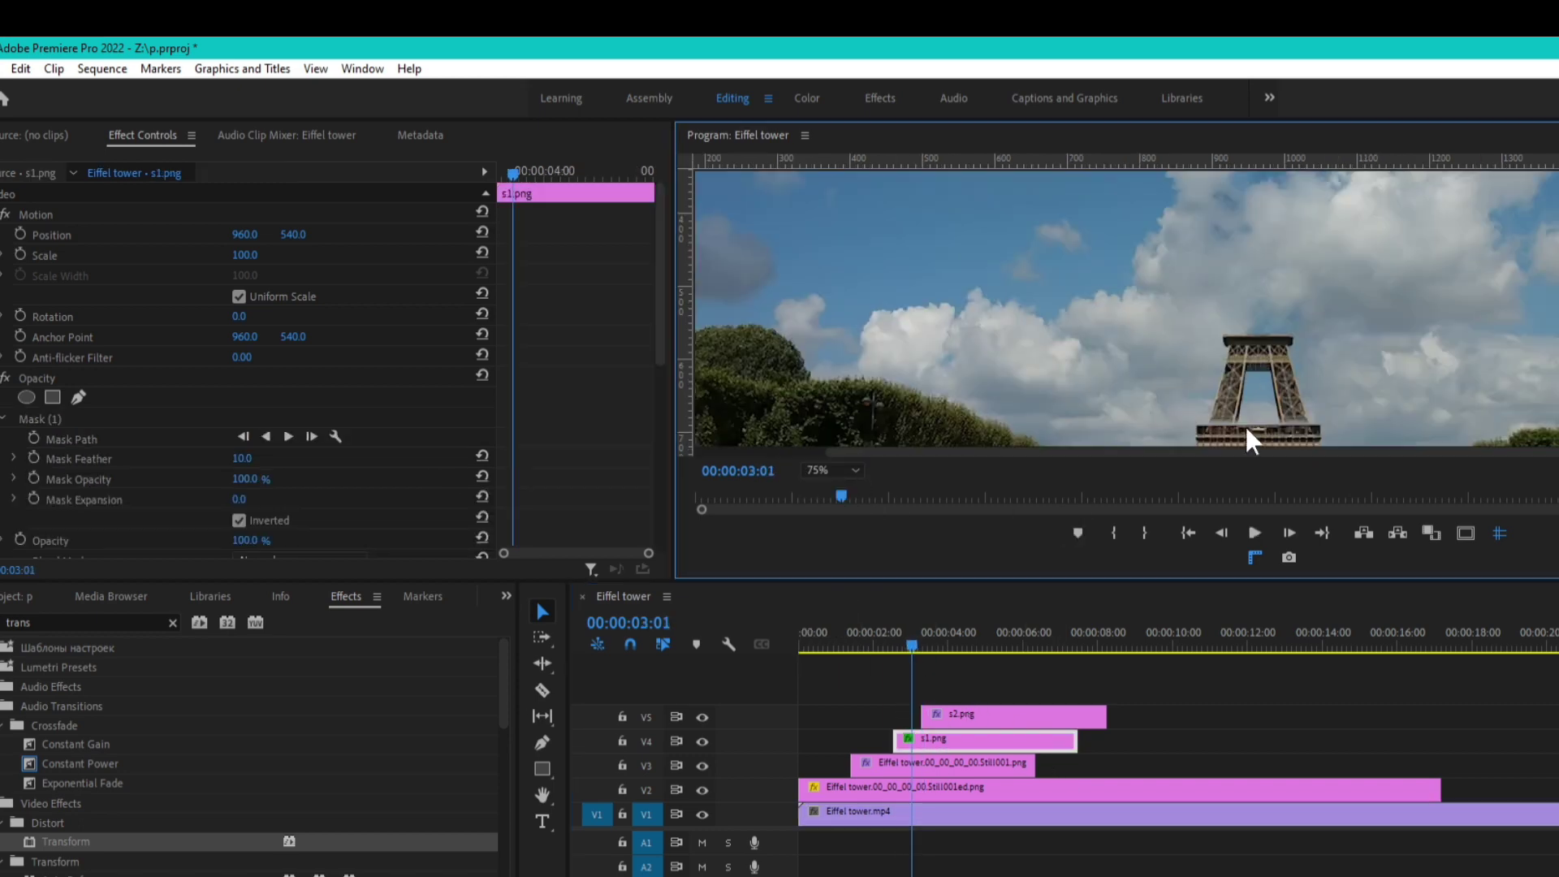
pyautogui.click(241, 460)
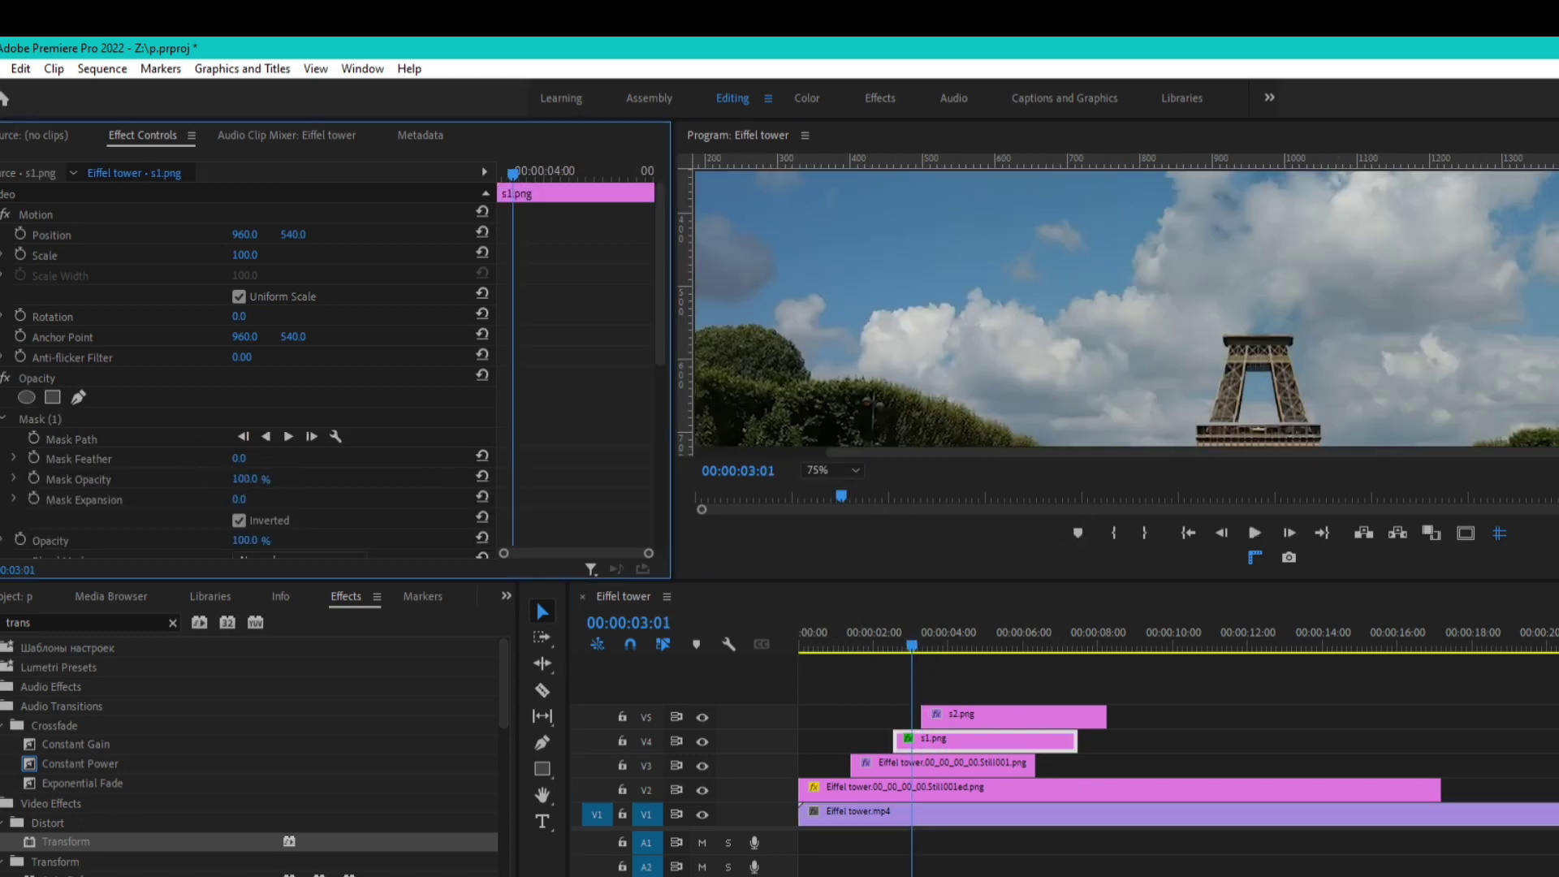
pyautogui.click(98, 420)
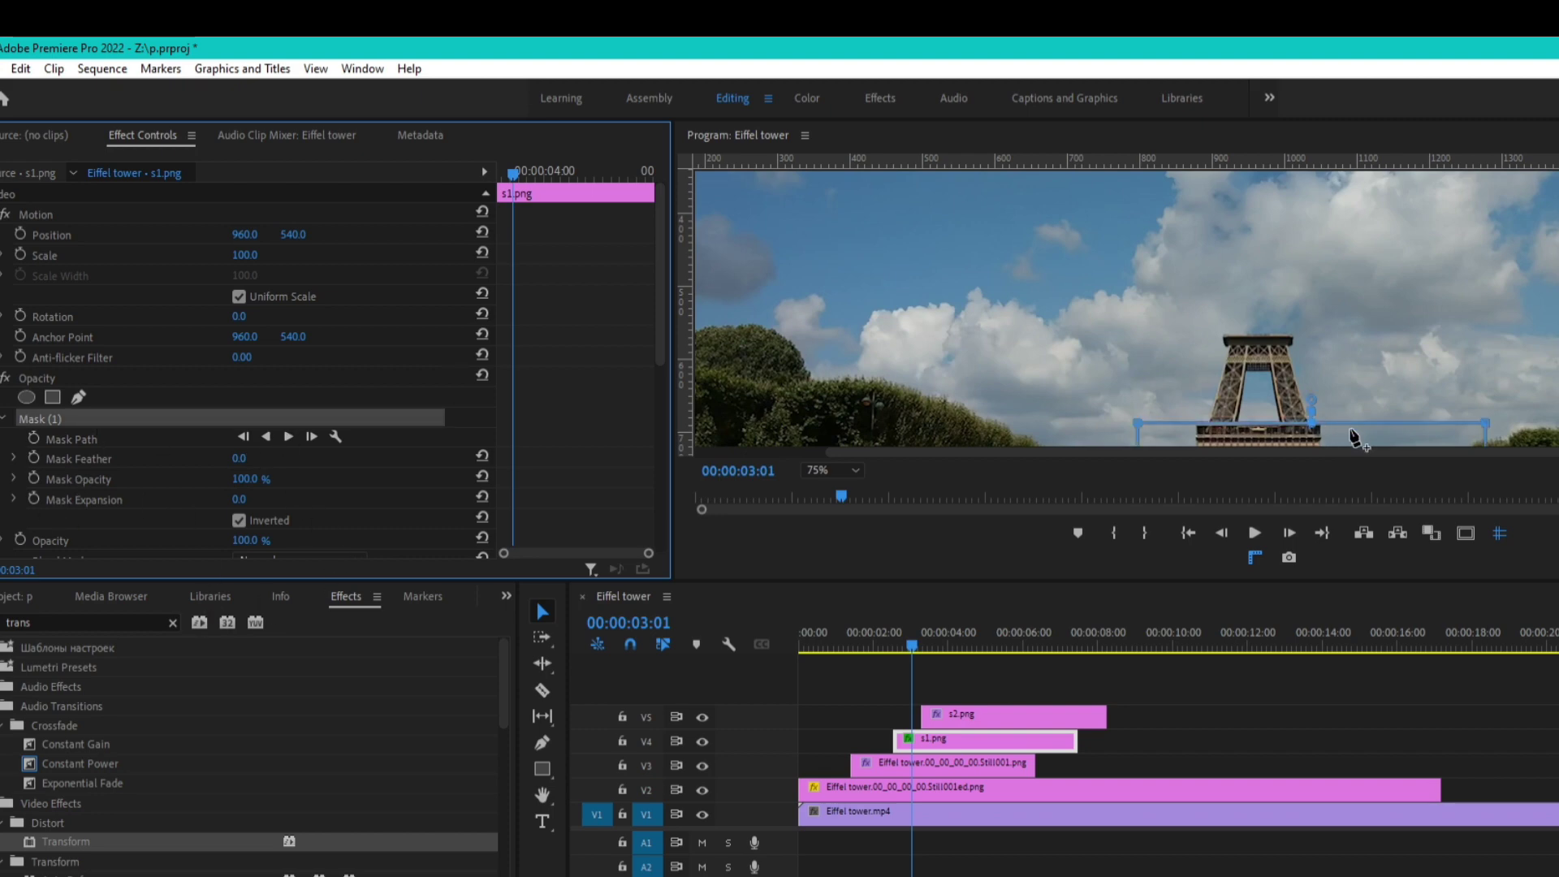
pyautogui.click(533, 609)
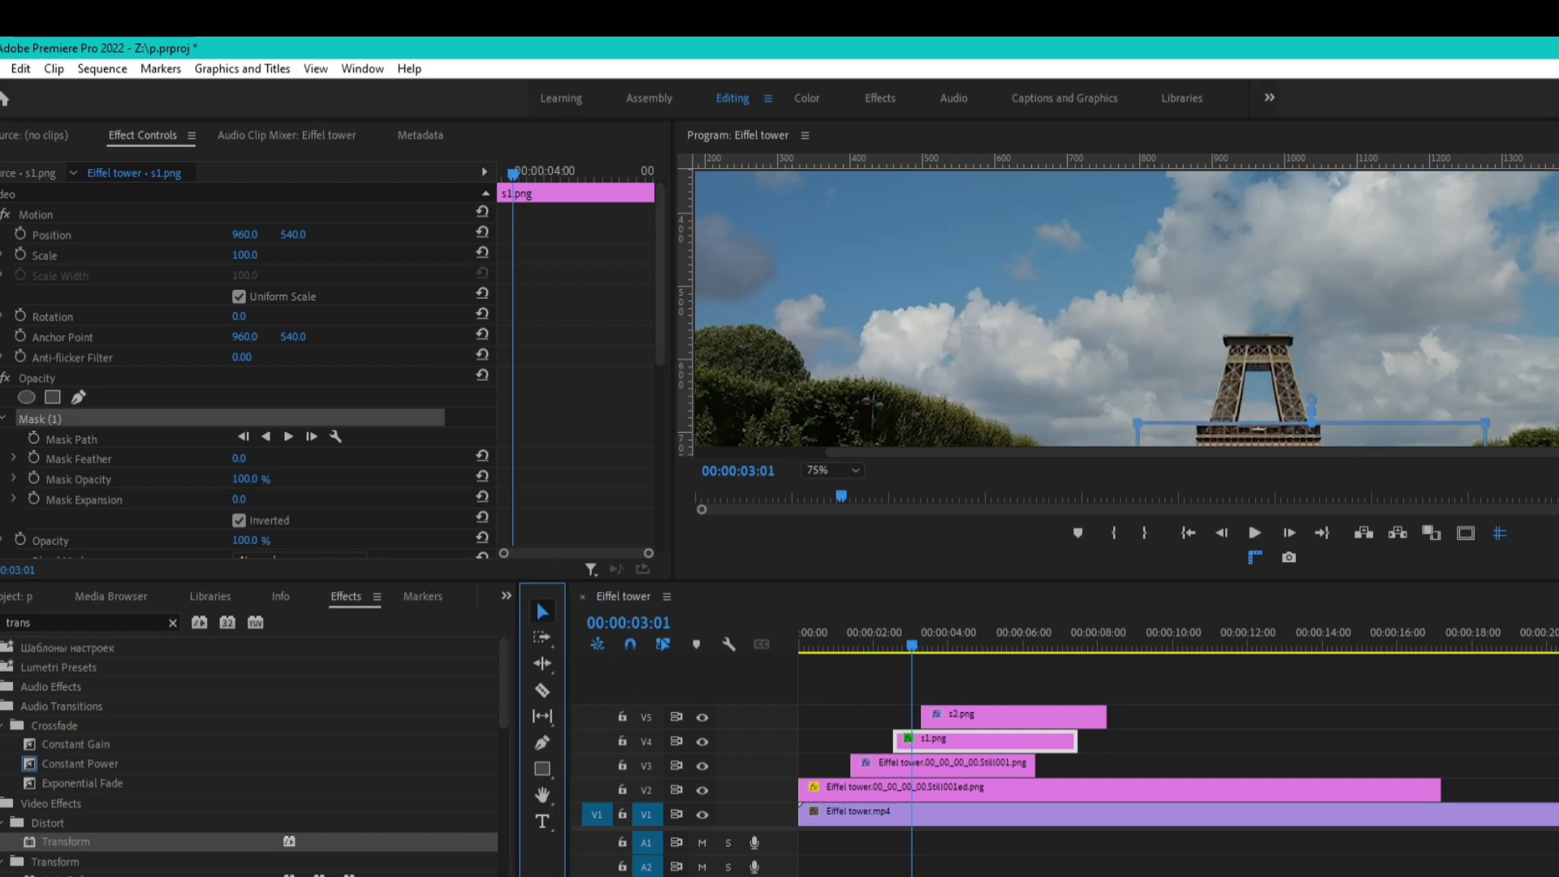
pyautogui.moveTo(1269, 443); pyautogui.dragTo(1268, 380)
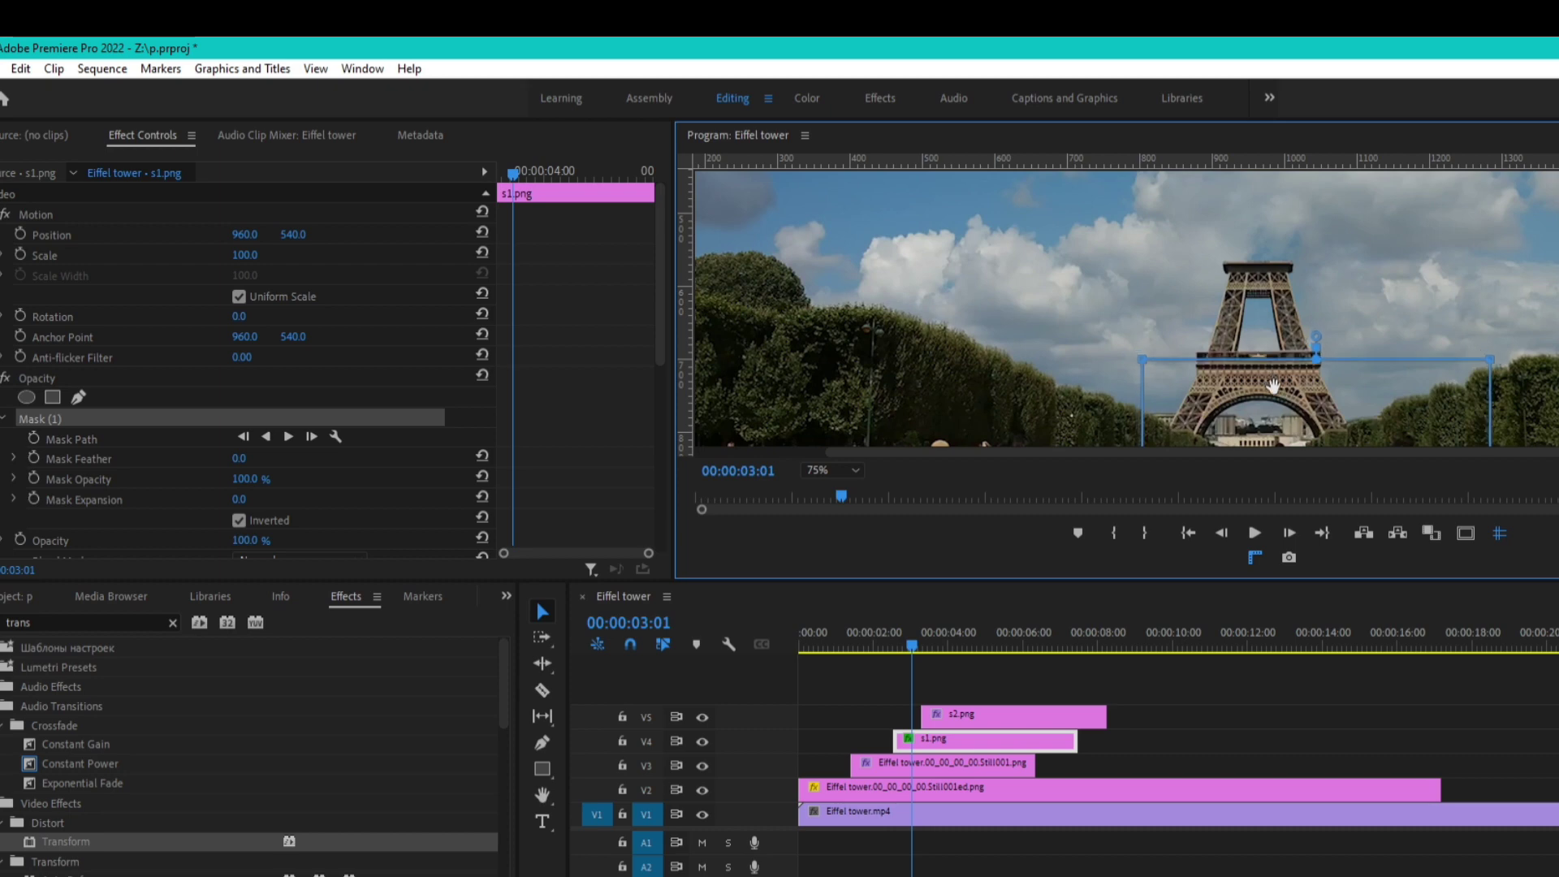
pyautogui.click(871, 641)
# - Add a rectangle opacity mask to s2.png and move it up above the tower top
pyautogui.press('space')
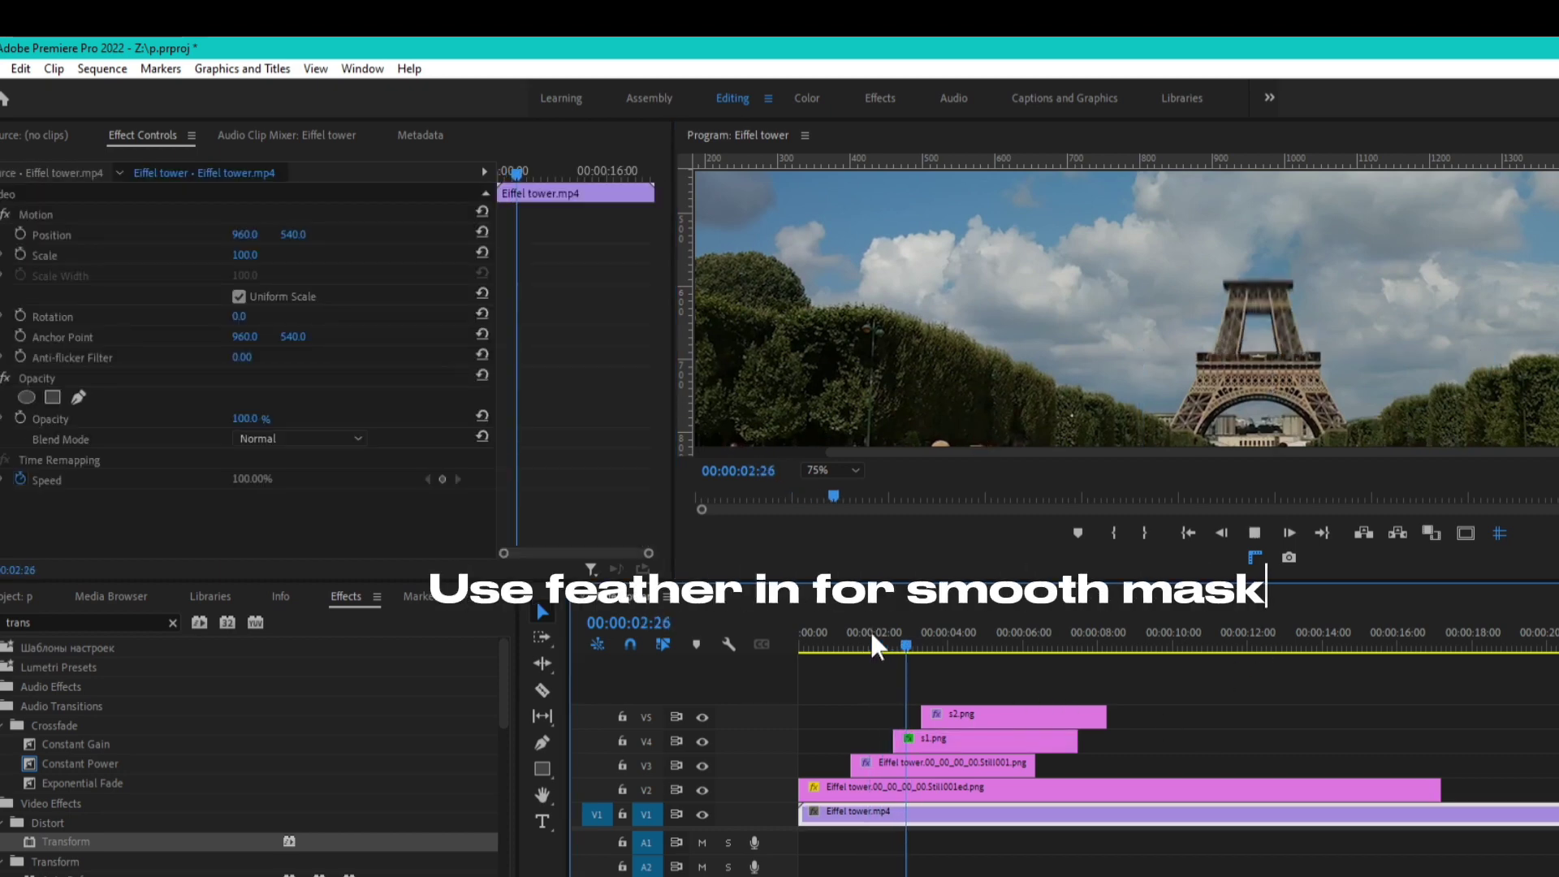
pyautogui.click(928, 635)
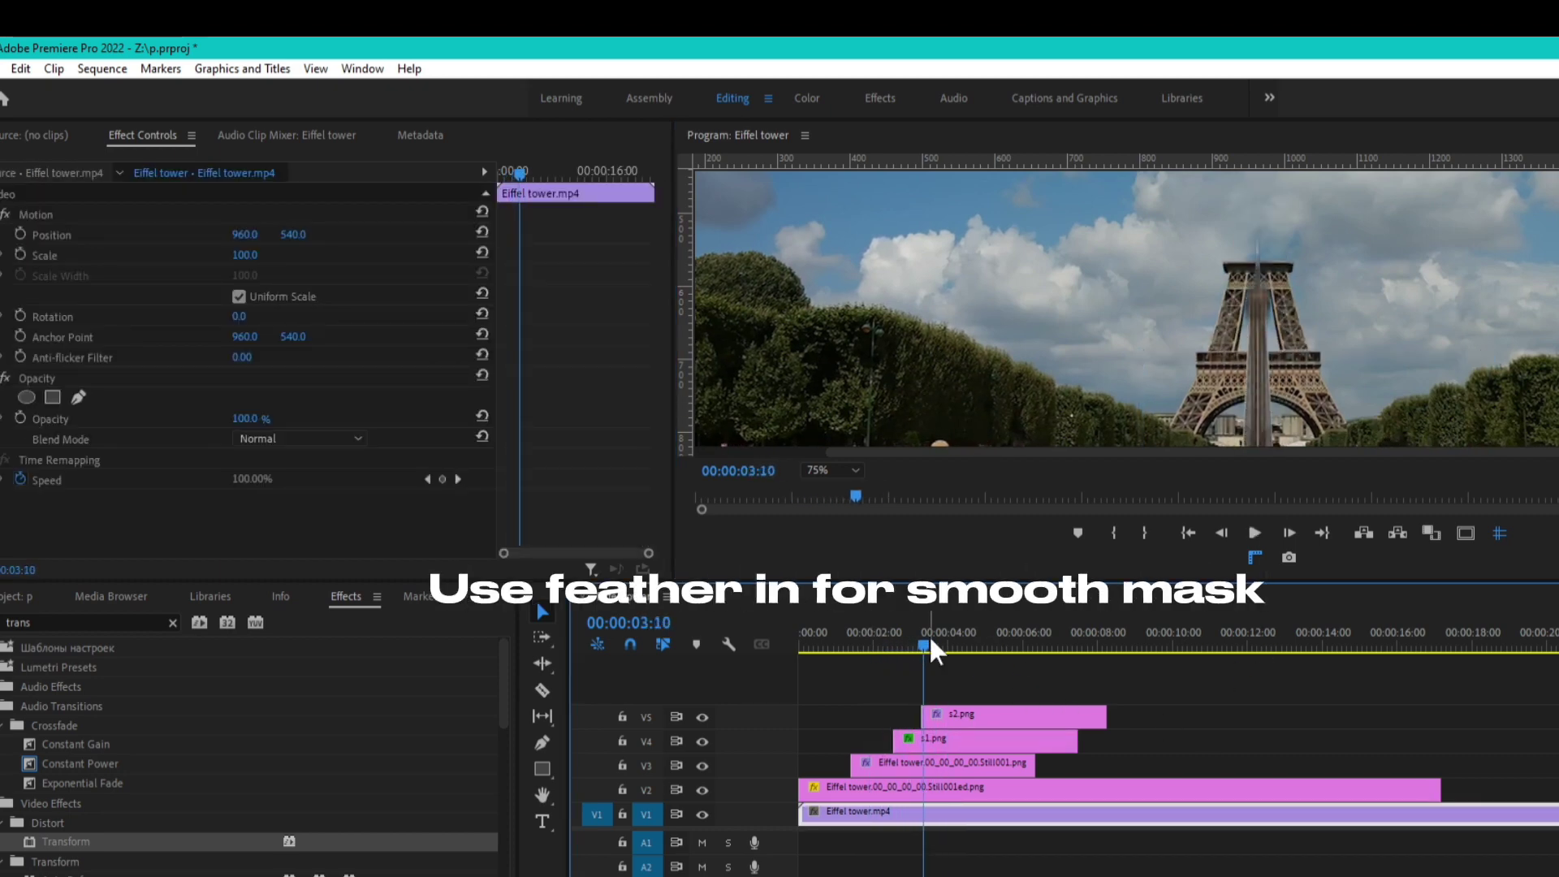
pyautogui.click(944, 716)
pyautogui.press('Left')
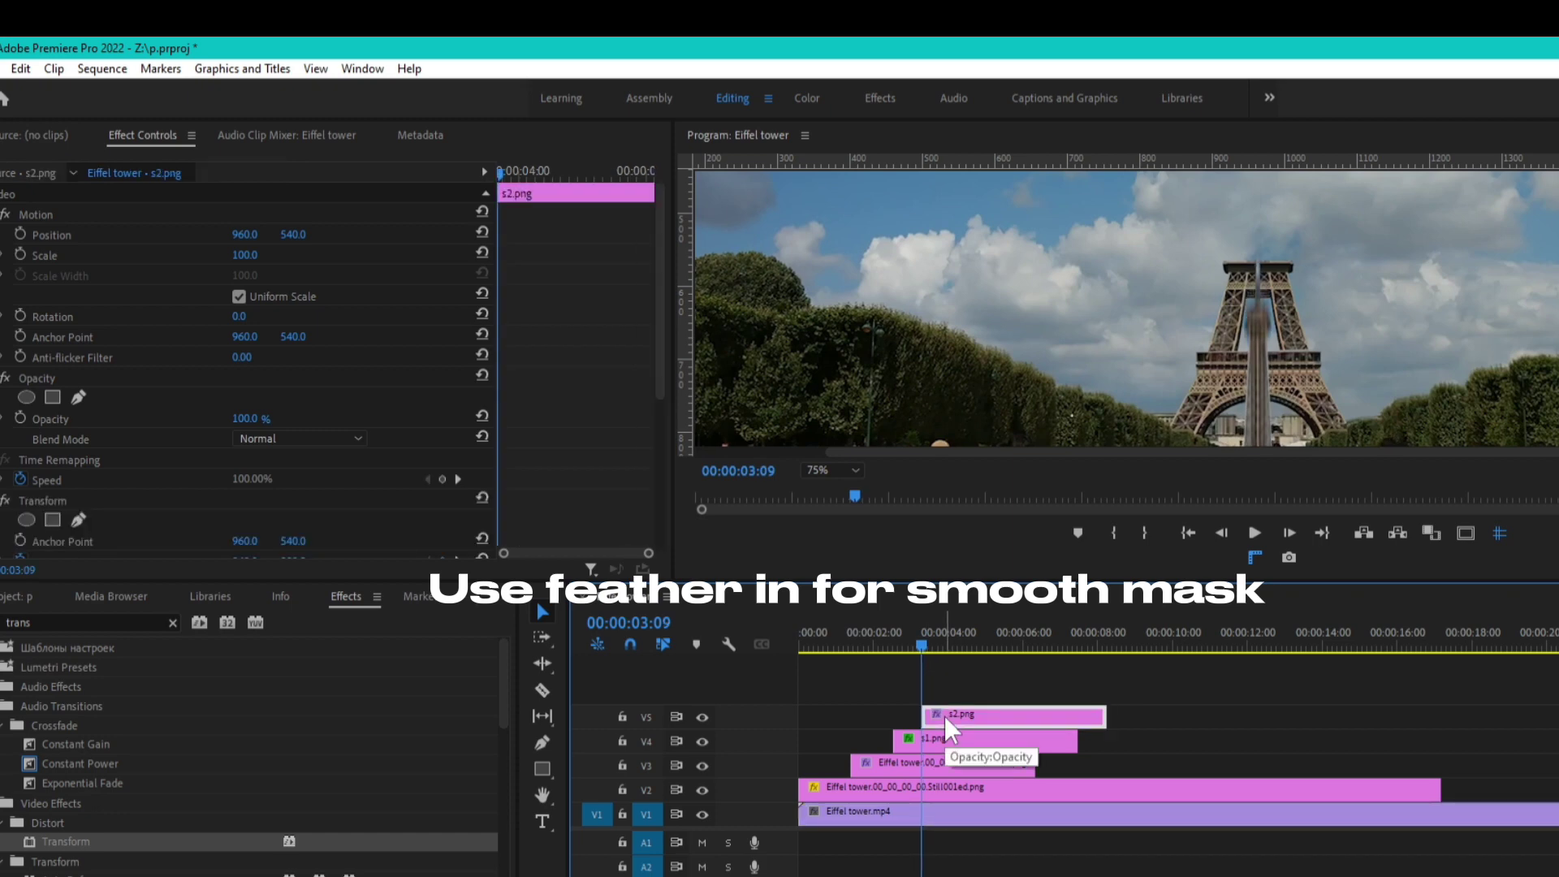
pyautogui.click(52, 397)
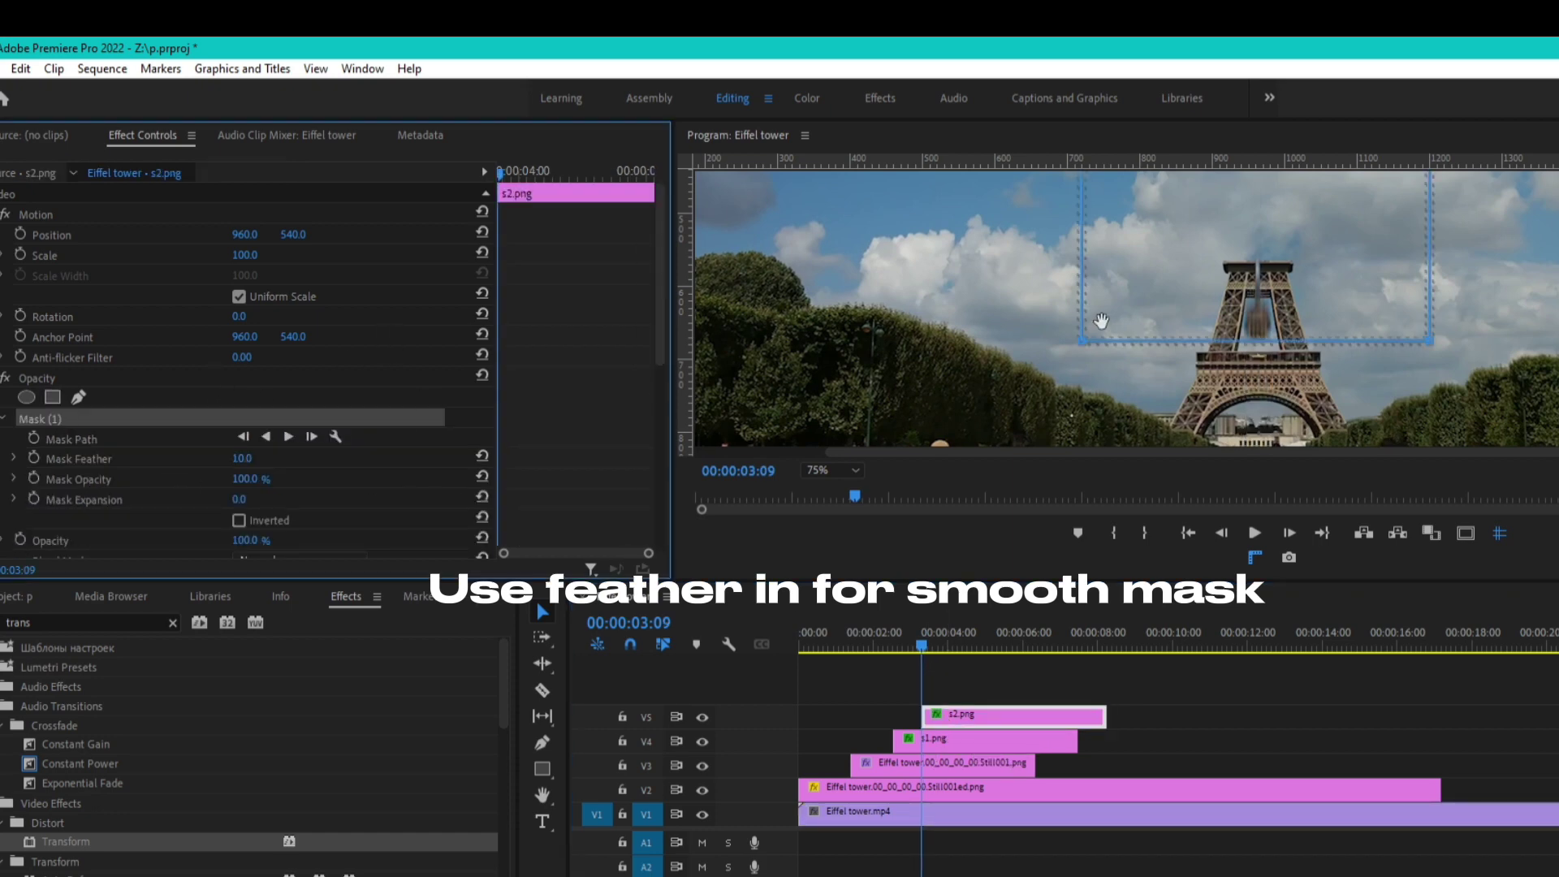
pyautogui.moveTo(1292, 262); pyautogui.dragTo(1297, 186)
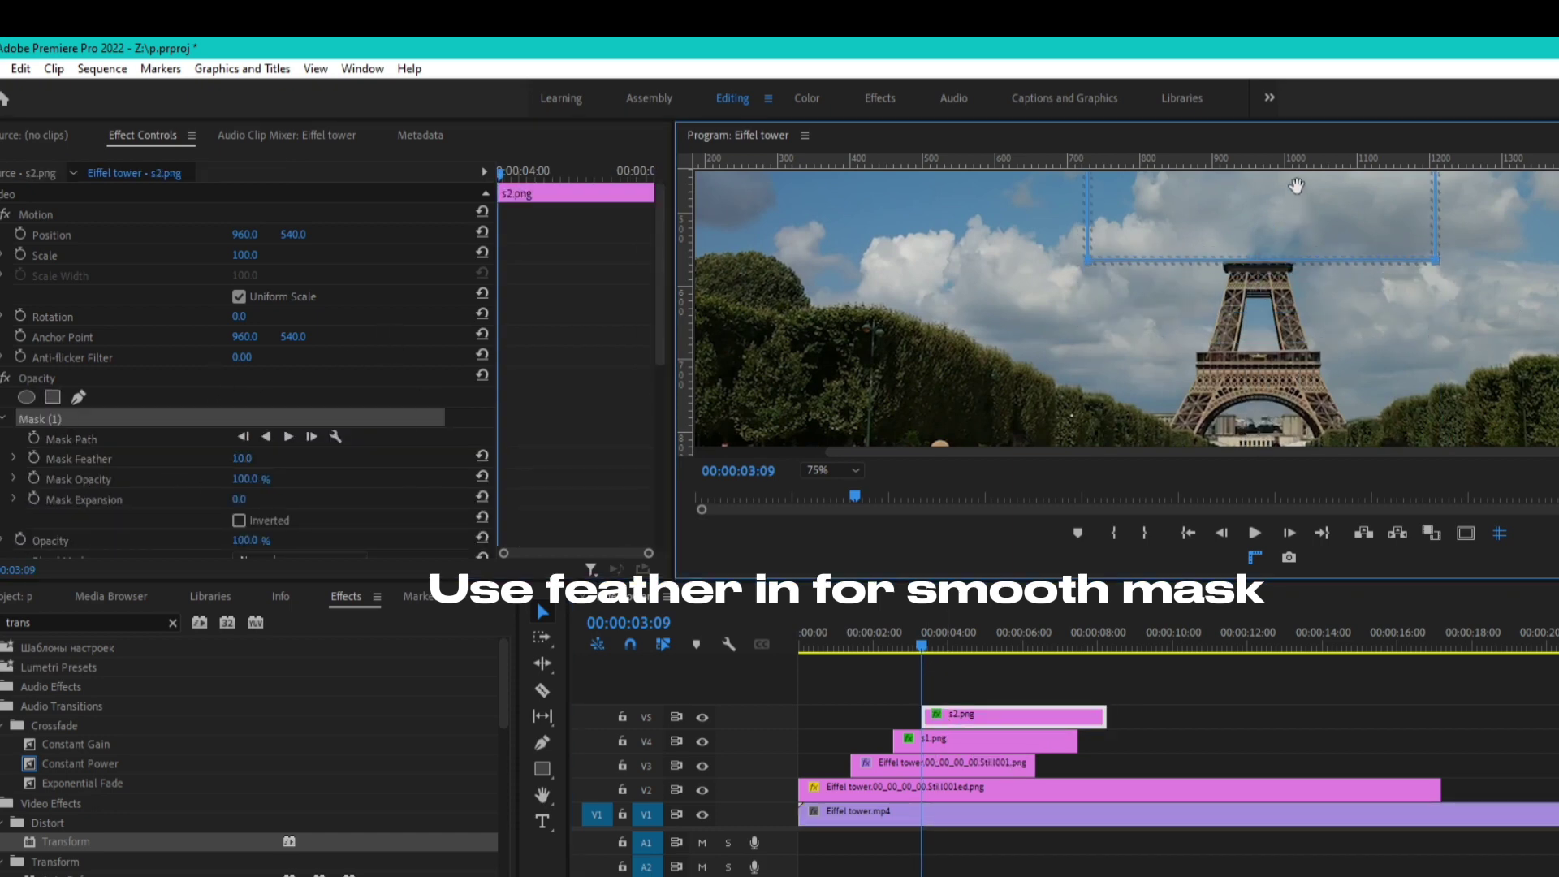
# - Check the s2.png mask outline at 04:23 with the whole frame fitted in the preview
pyautogui.click(1006, 665)
pyautogui.press('Down')
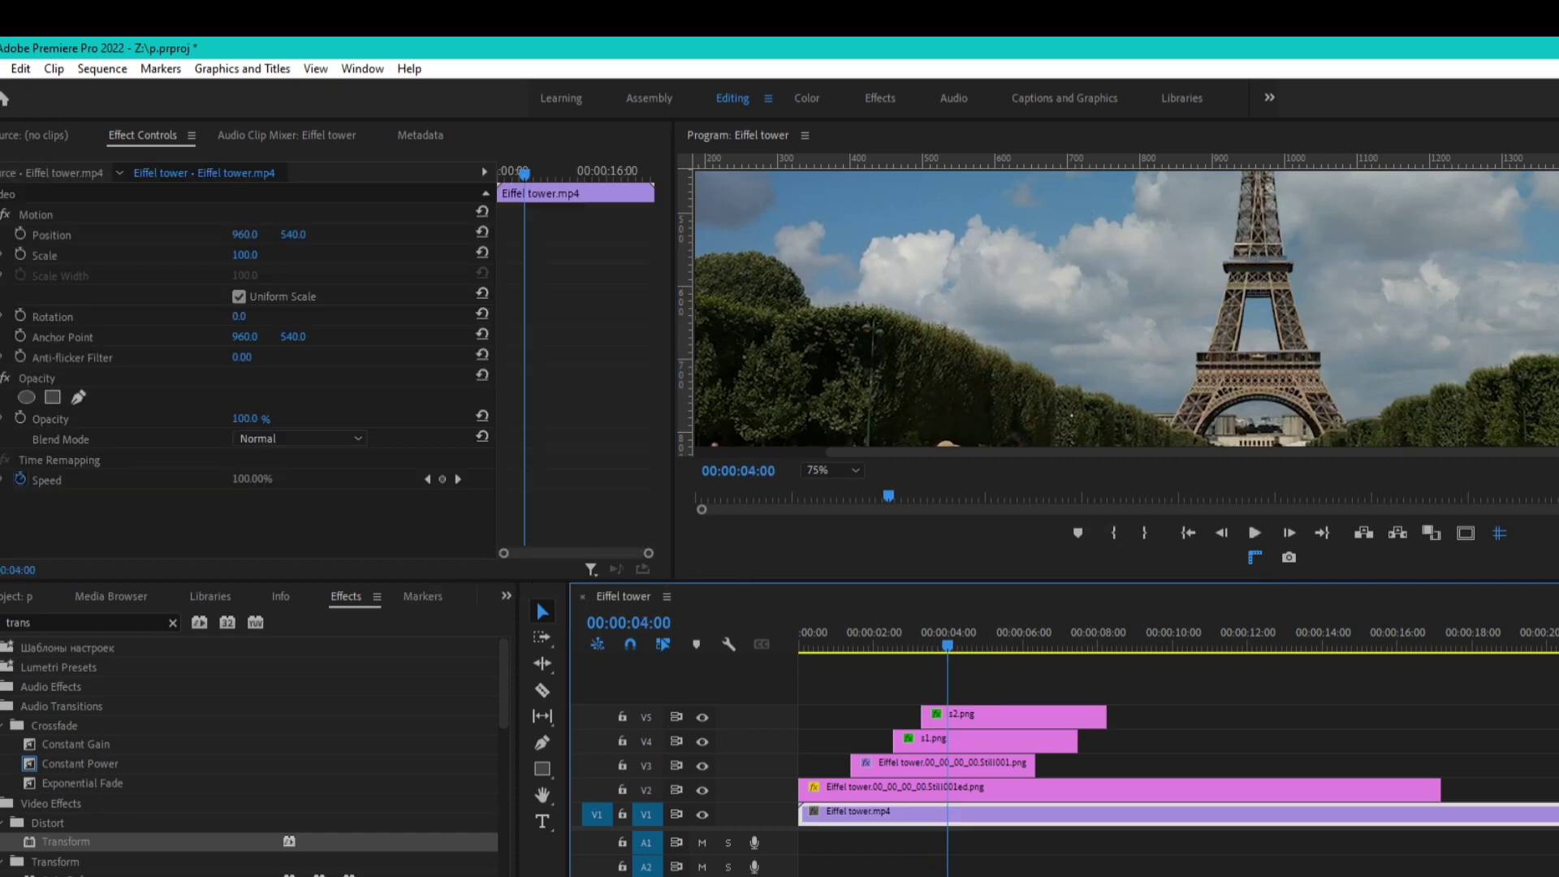
pyautogui.click(978, 645)
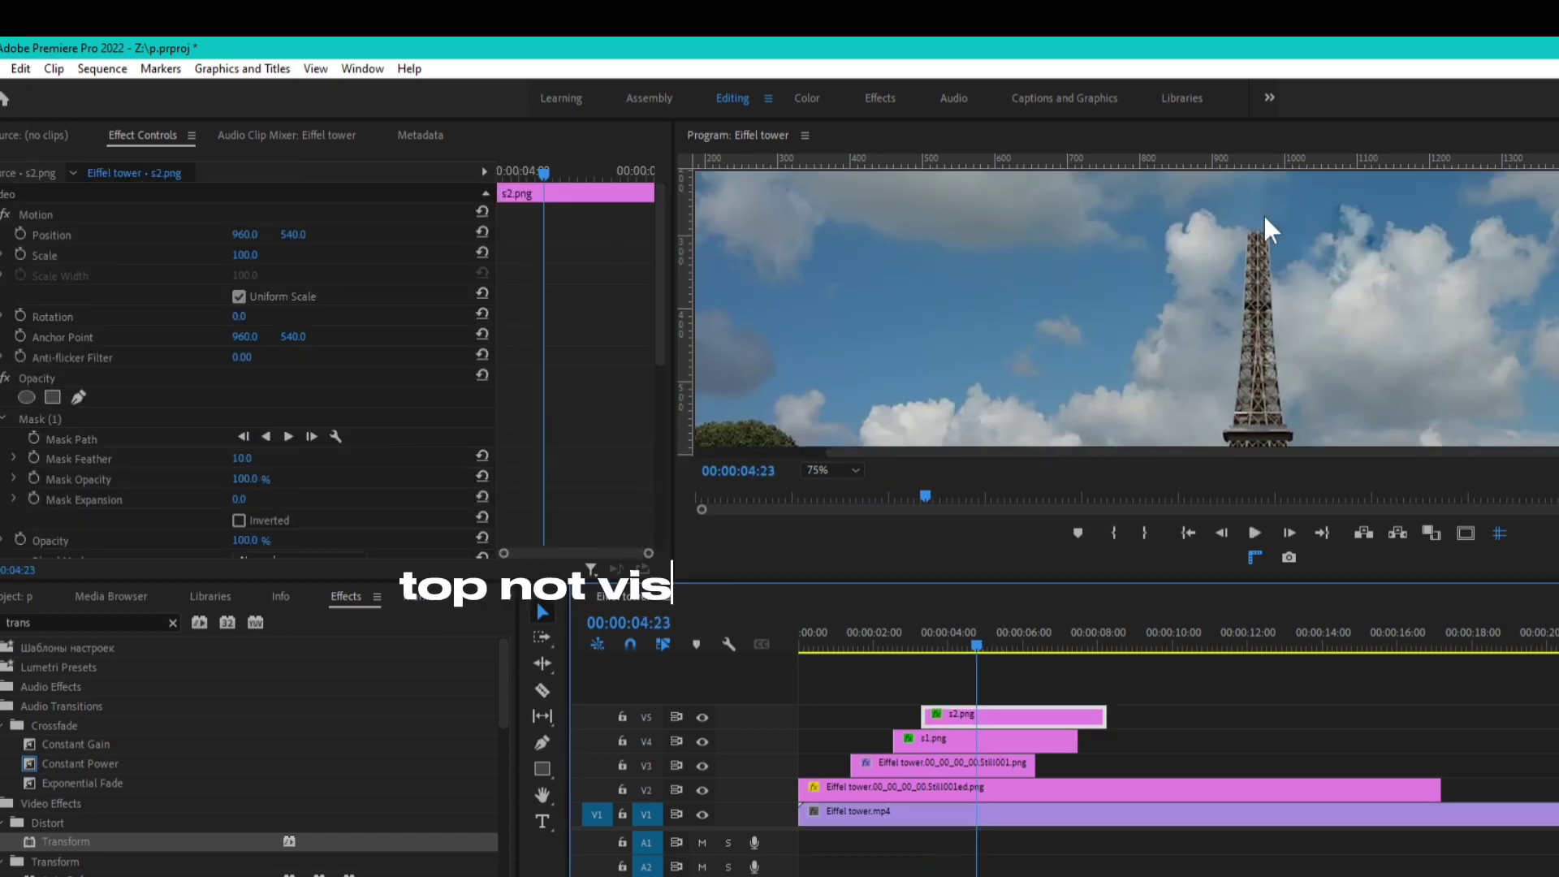
pyautogui.click(244, 418)
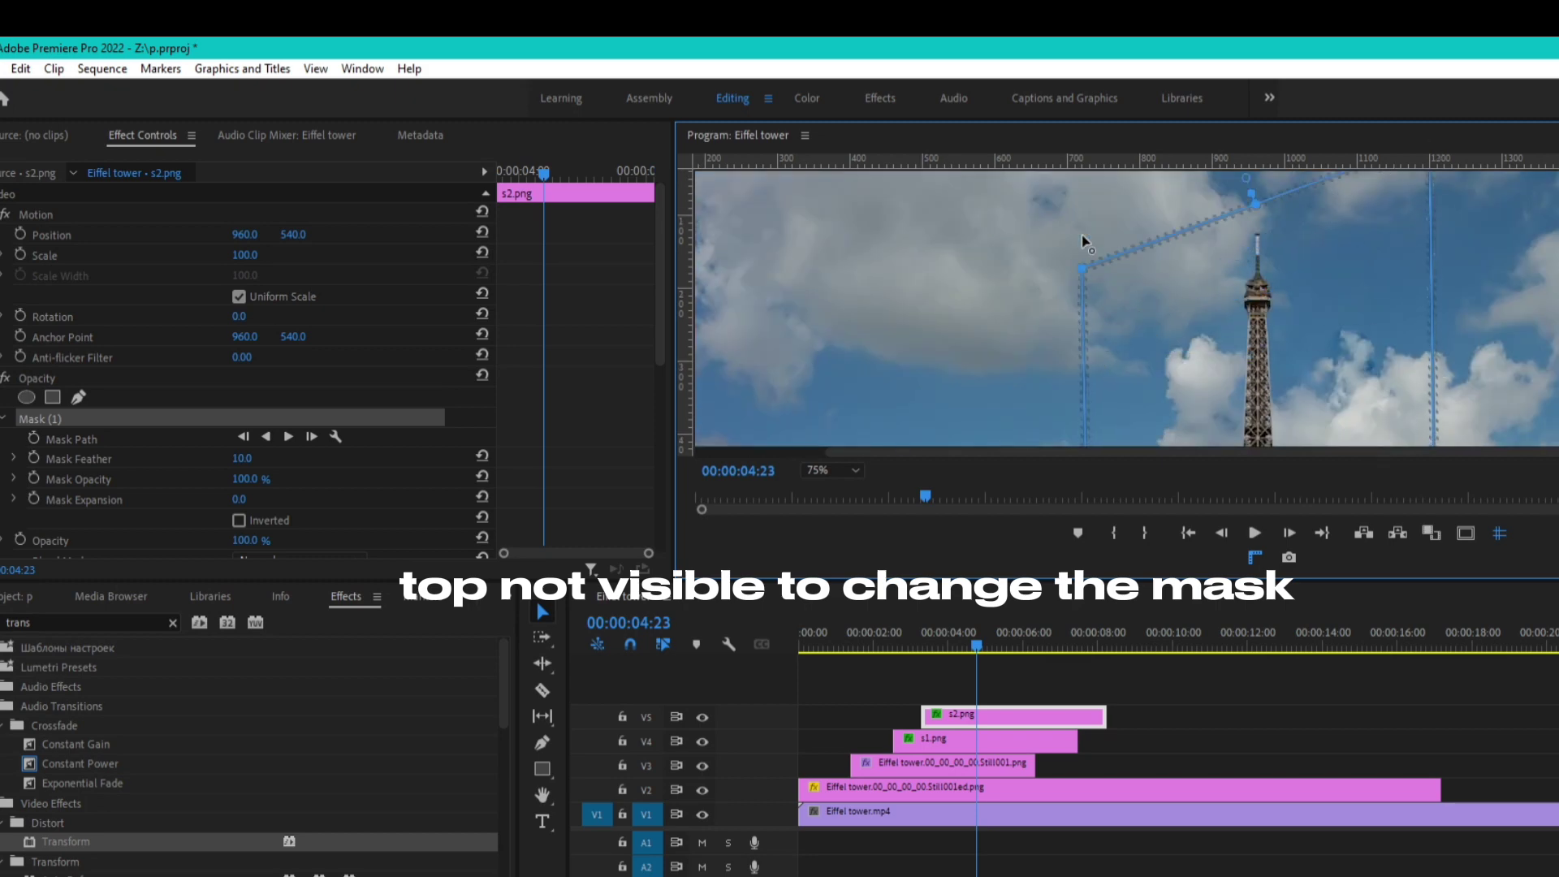
pyautogui.click(835, 469)
pyautogui.click(820, 487)
# - Extend s1.png and trim the V2 still and Eiffel tower.mp4 to end near 00:00:08
pyautogui.click(914, 633)
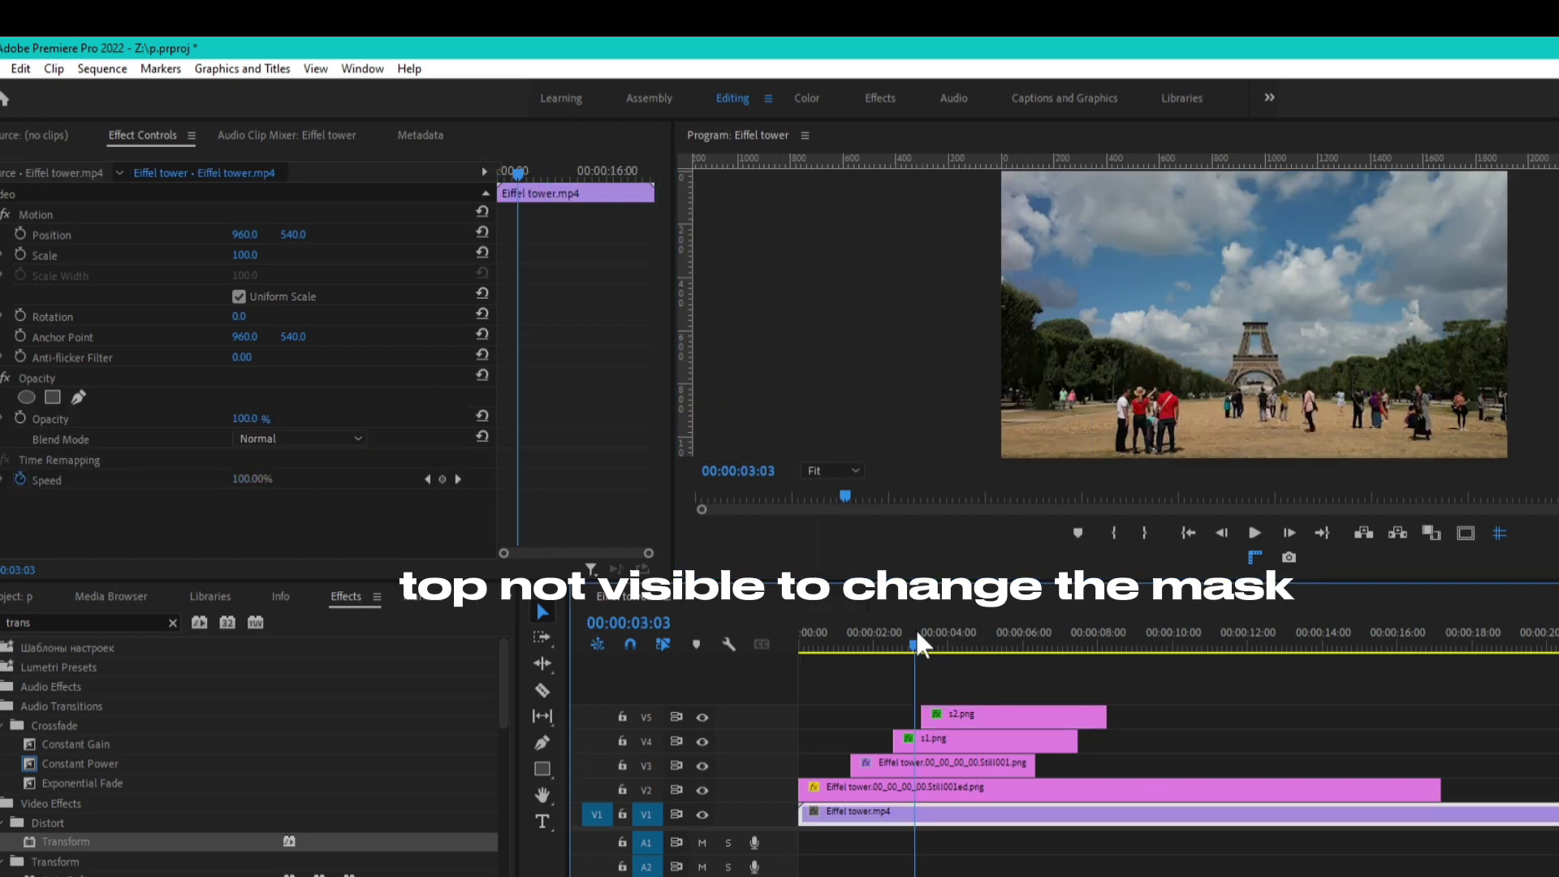
pyautogui.press('space')
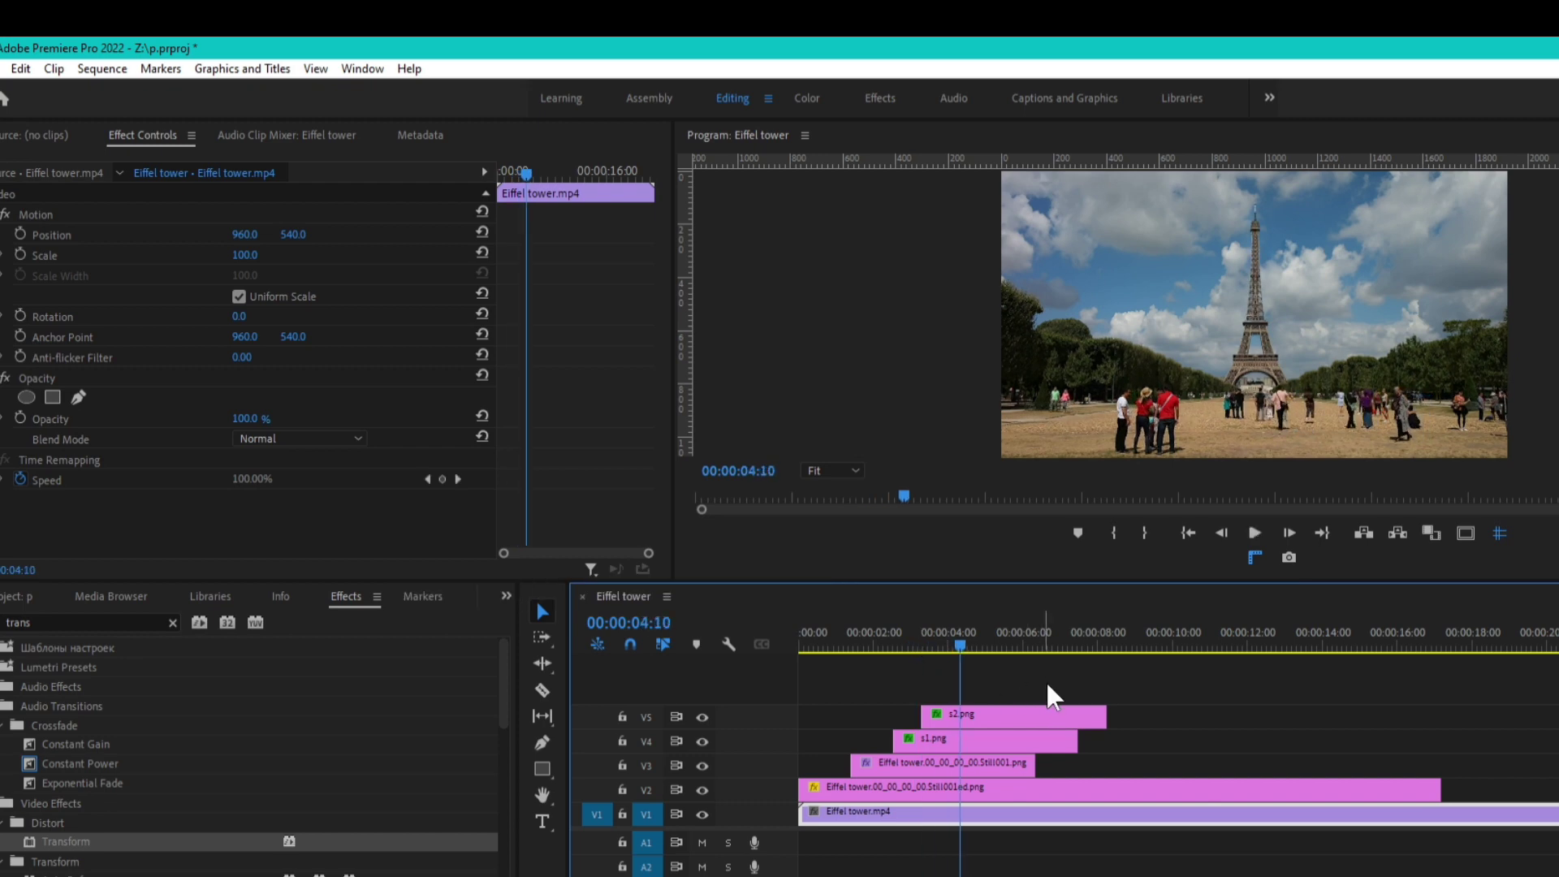
pyautogui.moveTo(1077, 740); pyautogui.dragTo(1106, 729)
pyautogui.moveTo(1440, 788); pyautogui.dragTo(1117, 788)
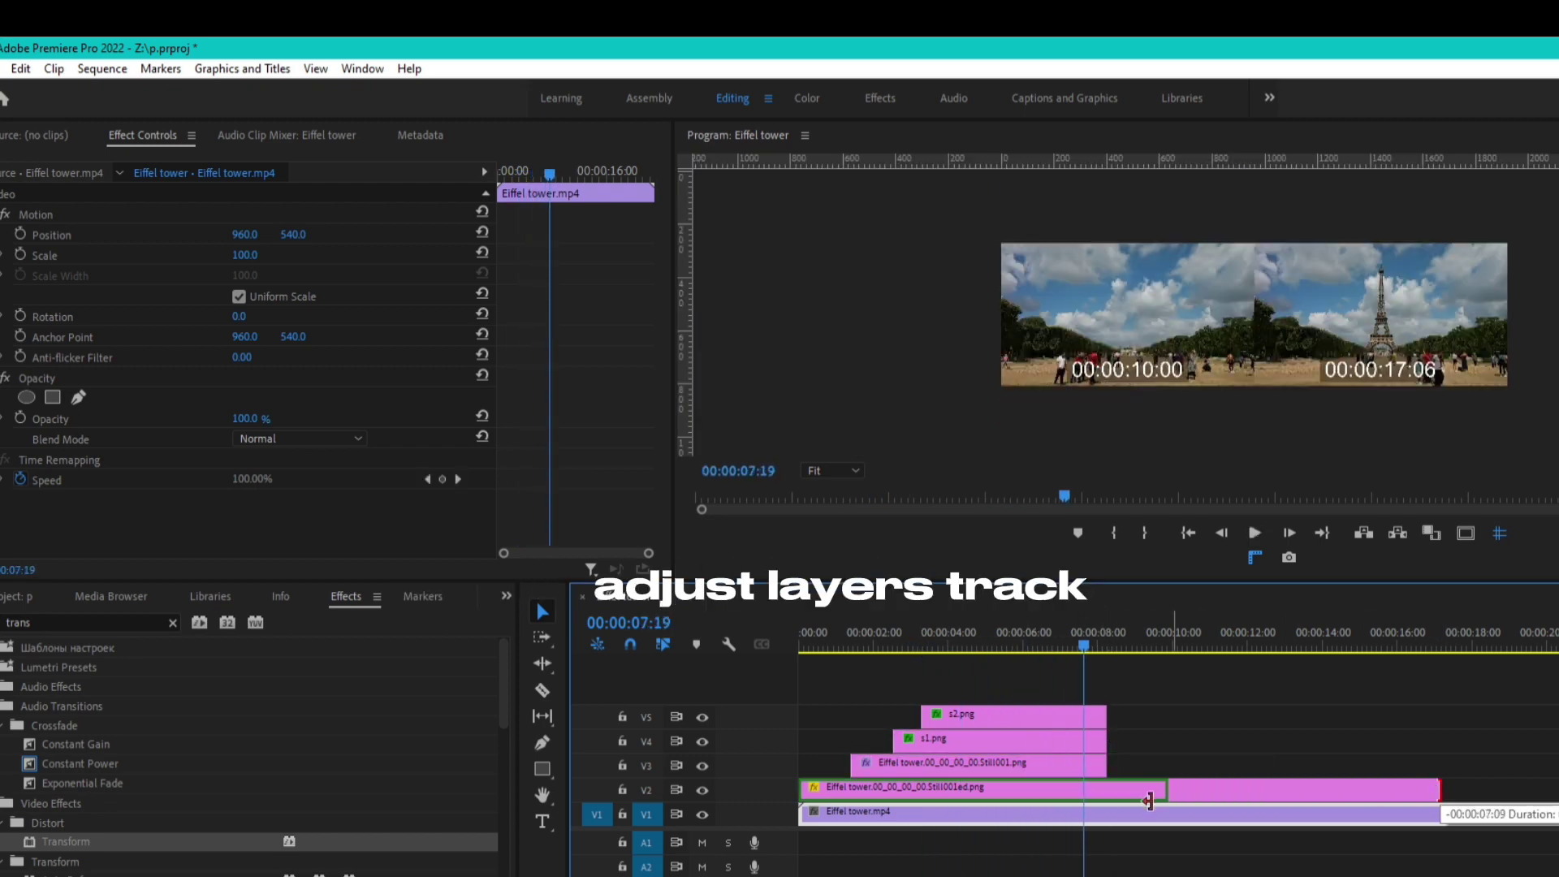
pyautogui.moveTo(1459, 812); pyautogui.dragTo(1106, 812)
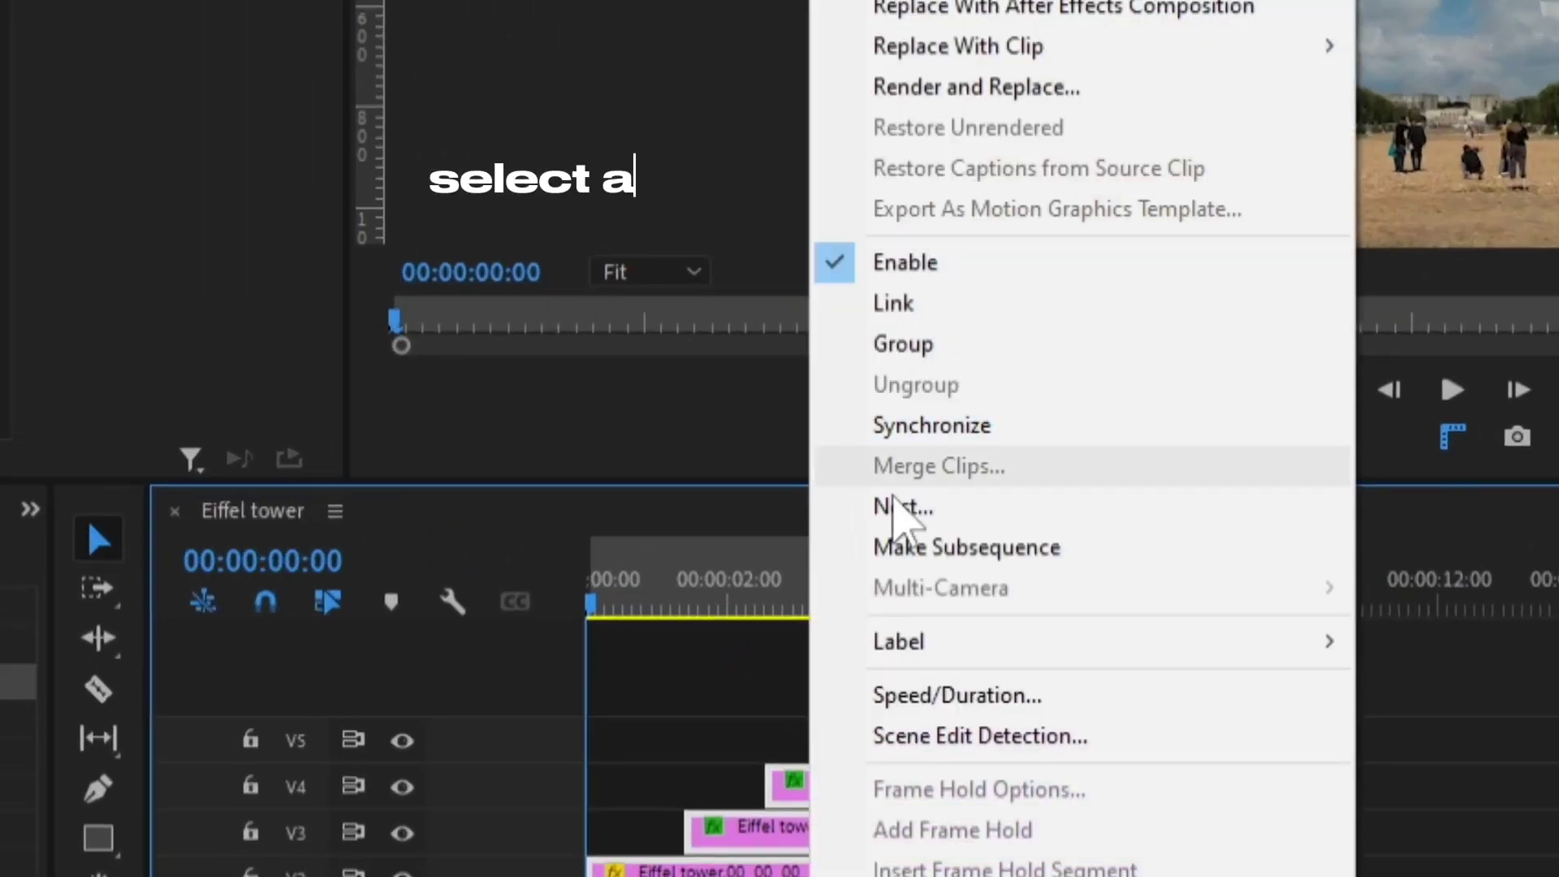
# - Nest the stacked clips as Nested Sequence 01 and scrub through it
pyautogui.click(964, 598)
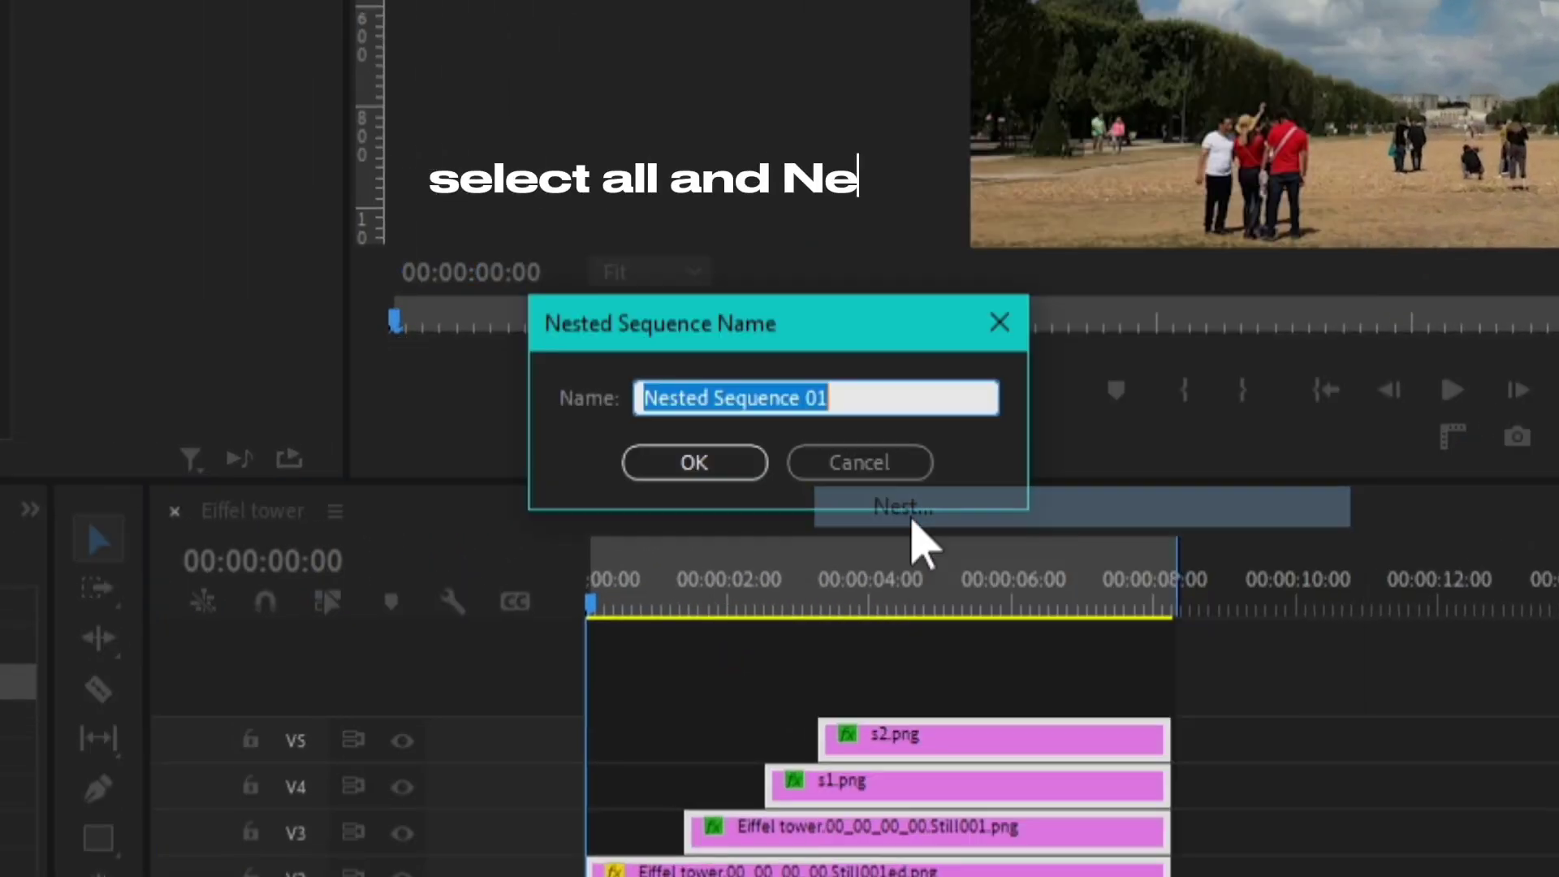
pyautogui.click(665, 464)
pyautogui.moveTo(712, 504)
pyautogui.mouseDown()
pyautogui.moveTo(849, 504)
pyautogui.moveTo(664, 519)
pyautogui.mouseUp()
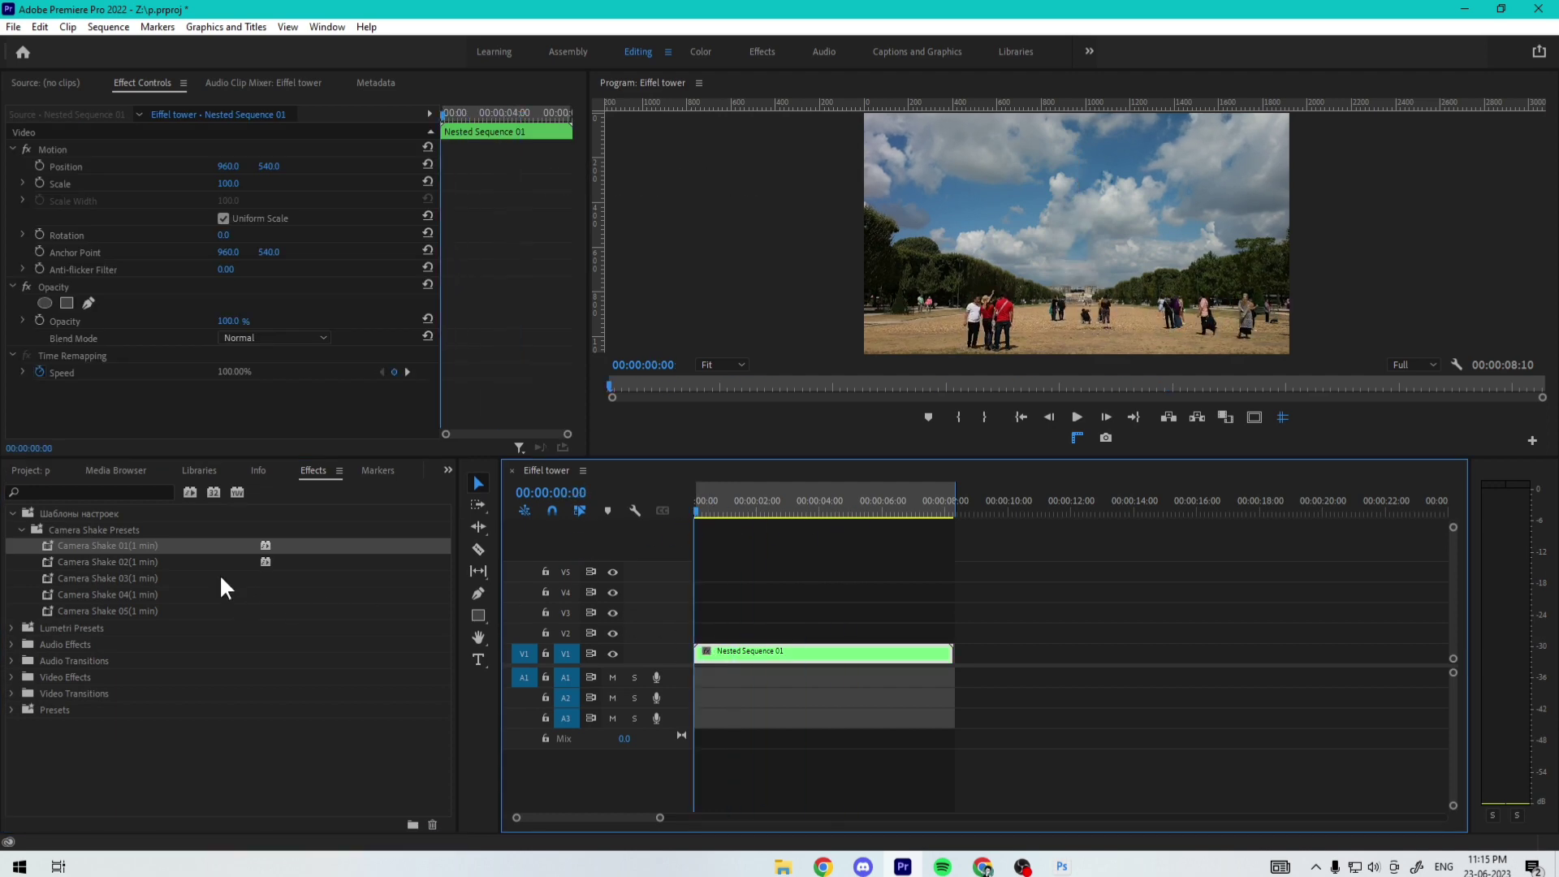
# - Apply the Camera Shake 01 preset to the nest and delete its Fast Blur effect
pyautogui.moveTo(205, 544); pyautogui.dragTo(820, 654)
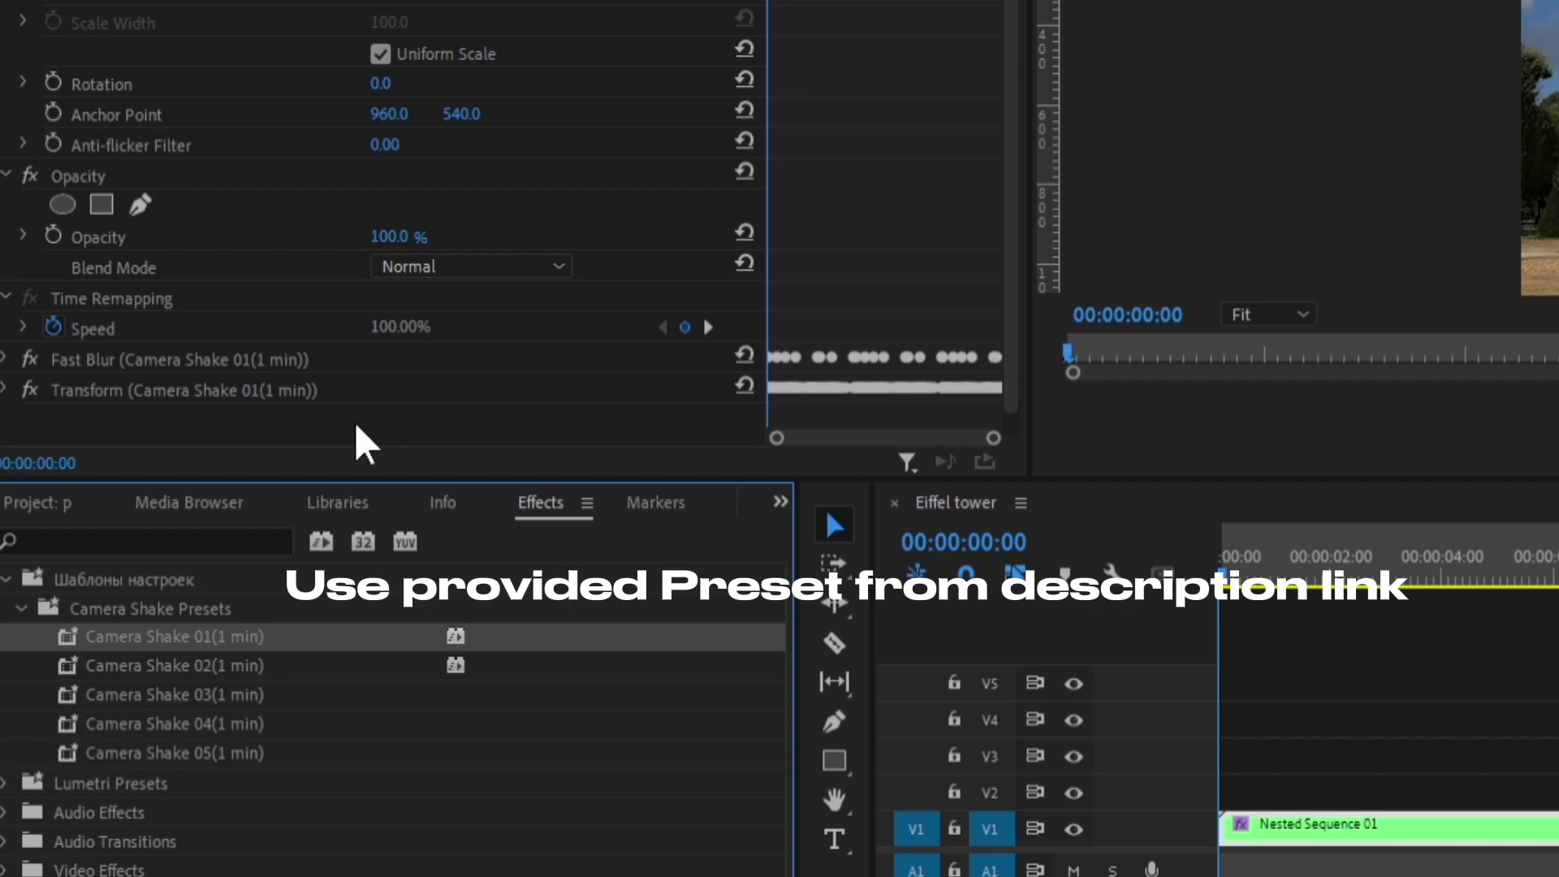
pyautogui.press('space')
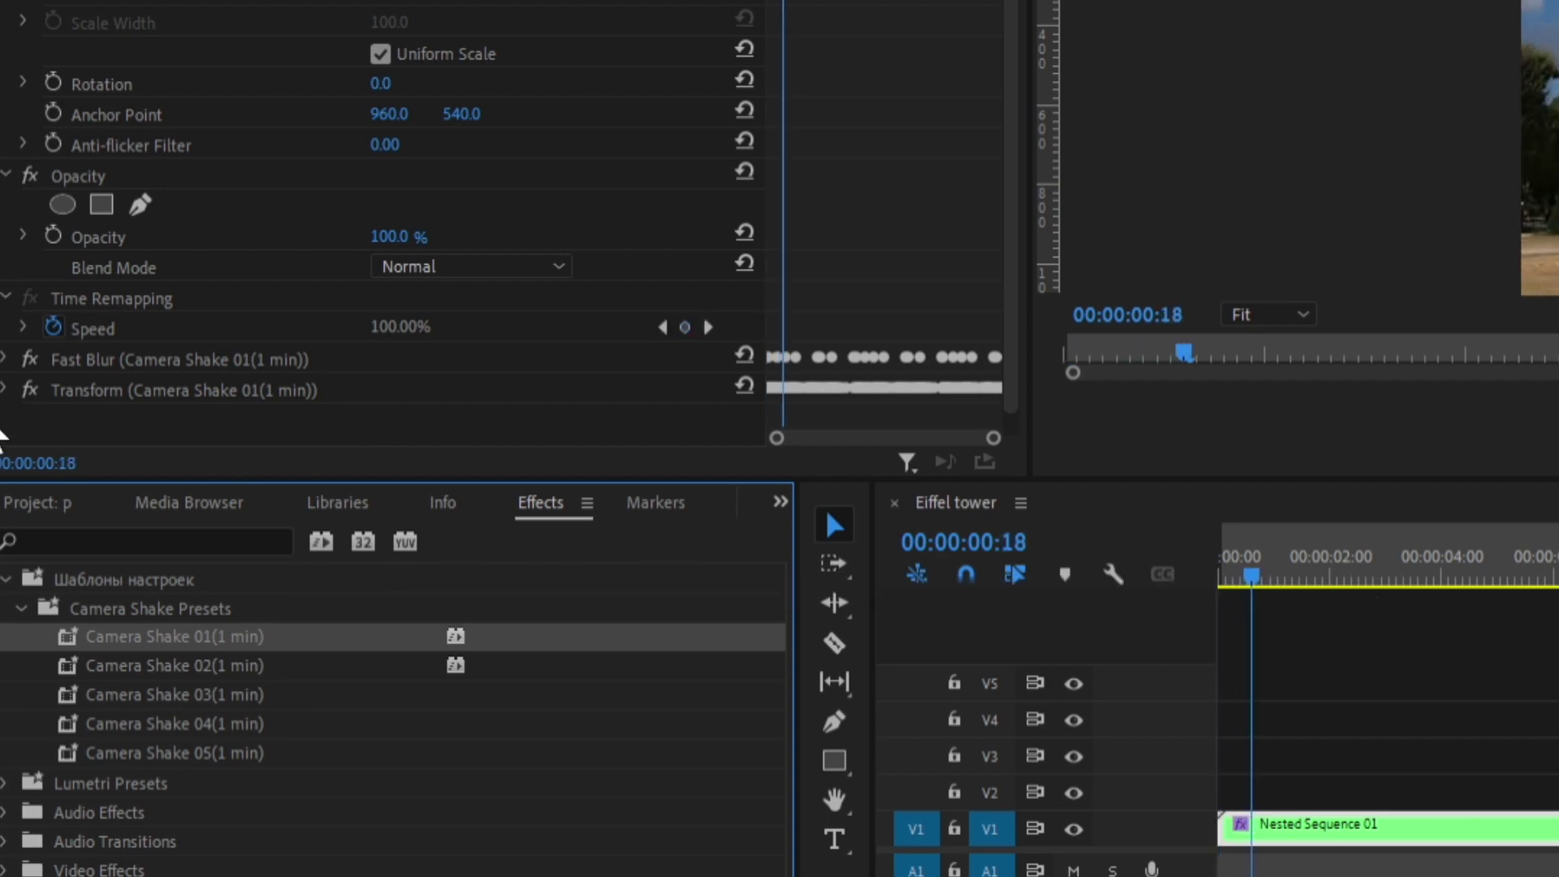
pyautogui.click(79, 364)
pyautogui.press('Delete')
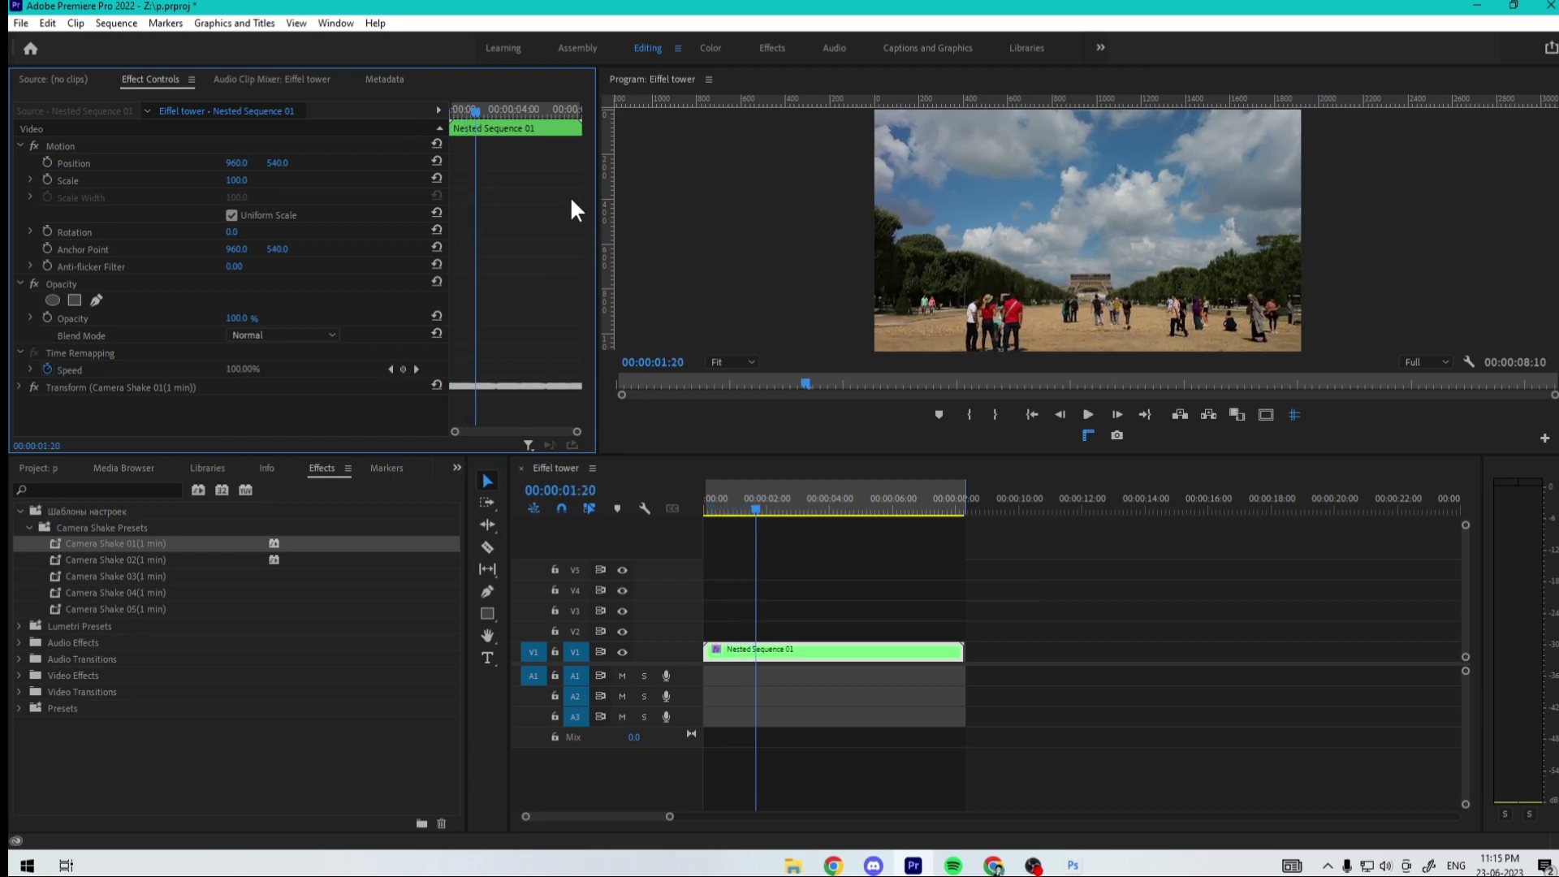
# - Stop playback and step the playhead to the frame where the shake should begin
pyautogui.press('space')
pyautogui.press('j')
pyautogui.press('Left')
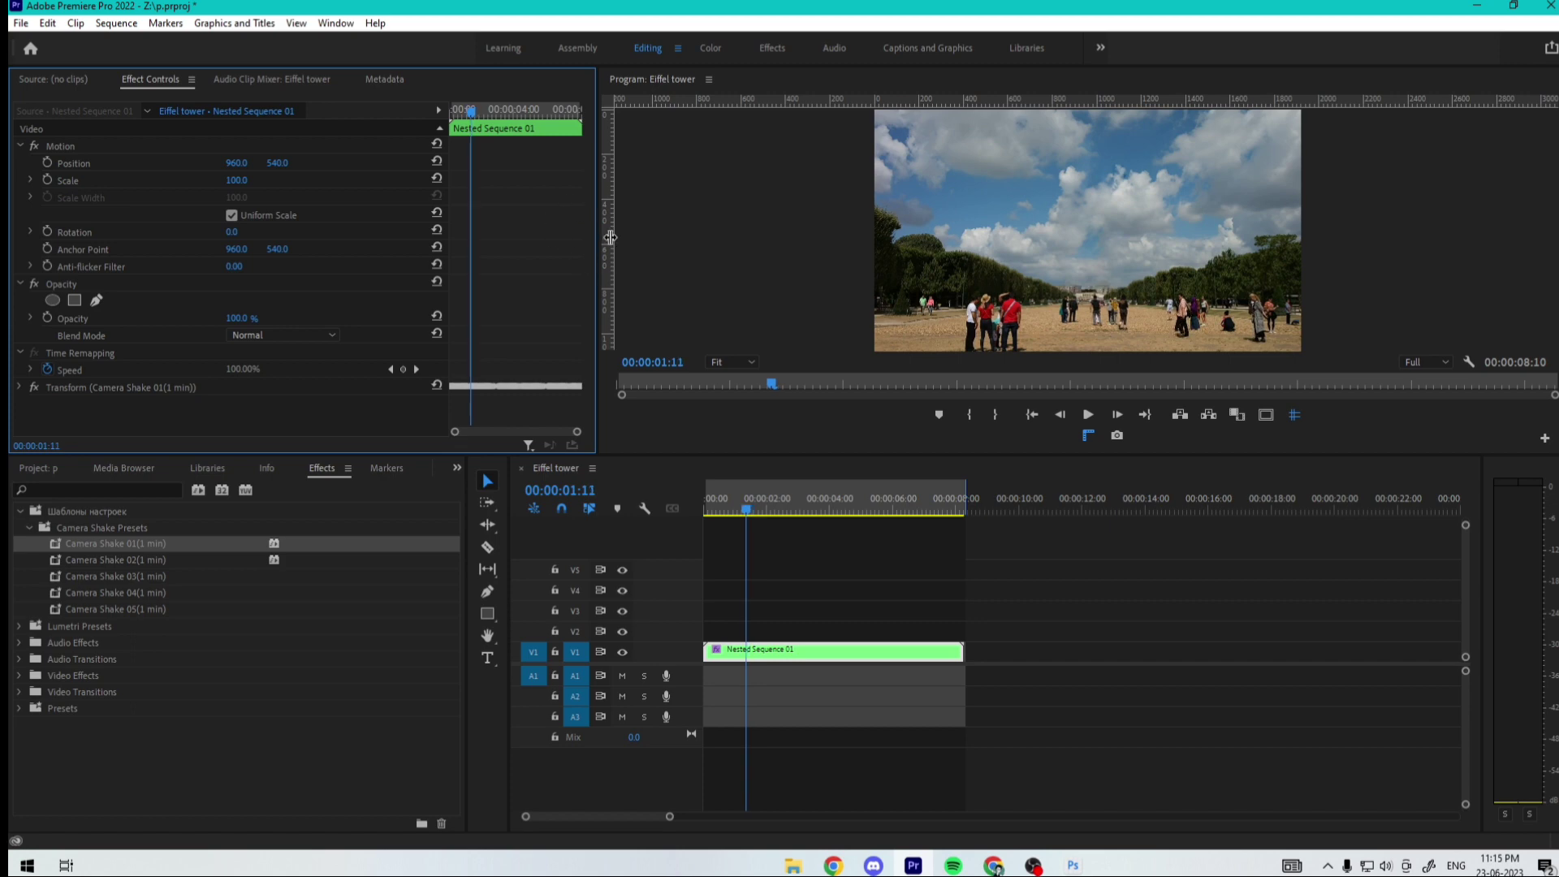
pyautogui.press('Left')
pyautogui.press('Left')
pyautogui.press('Right')
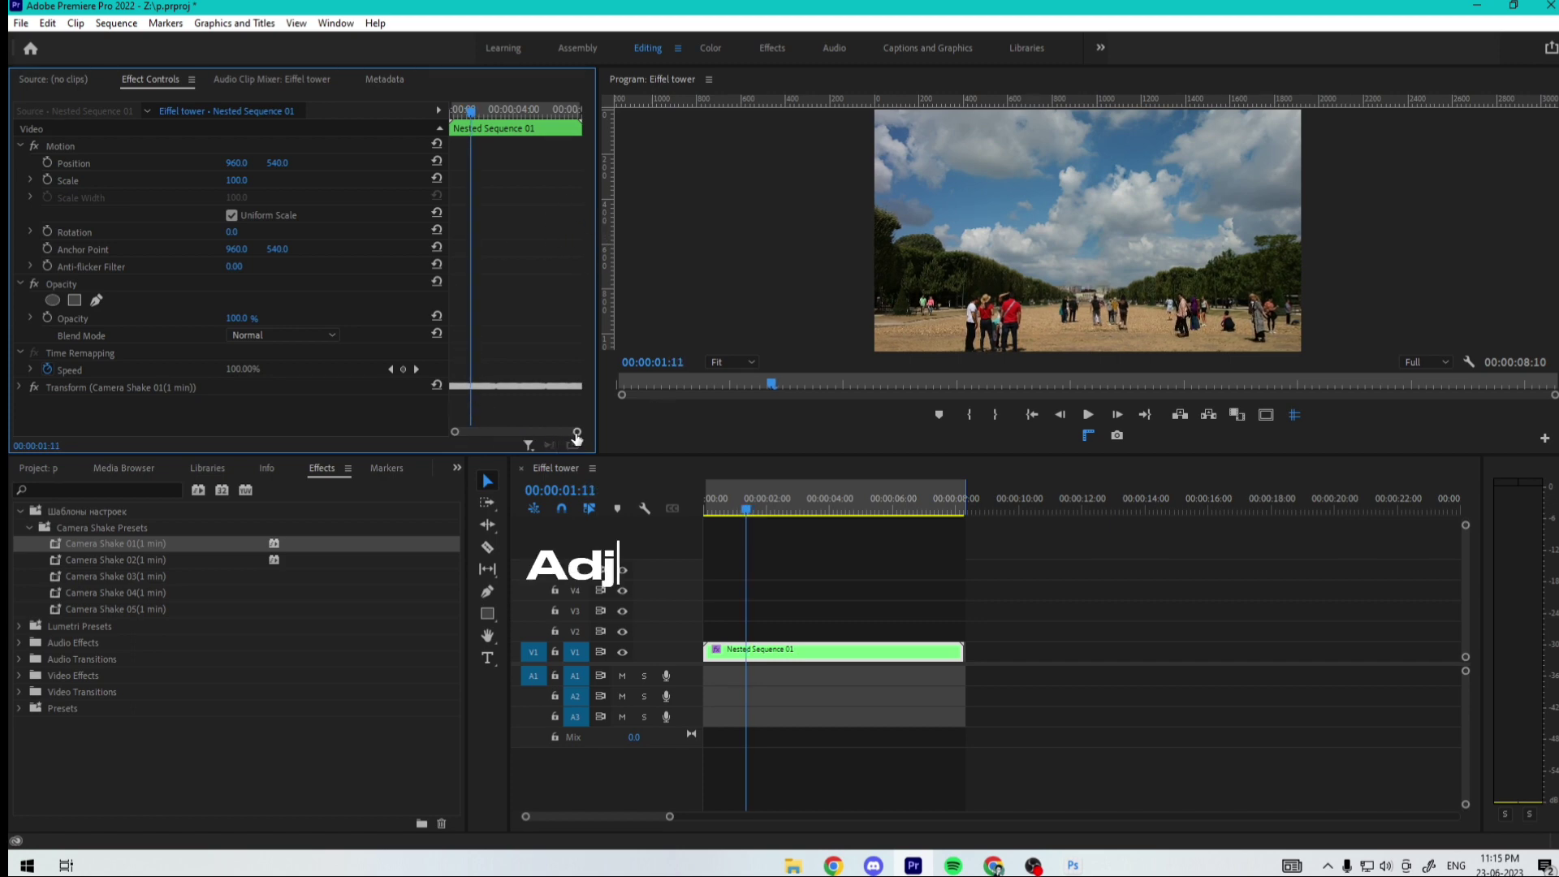
# - Delete the earliest Transform Position keyframes so the shake starts around 00:00:01:11, then replay
pyautogui.scroll(3, 530, 428)
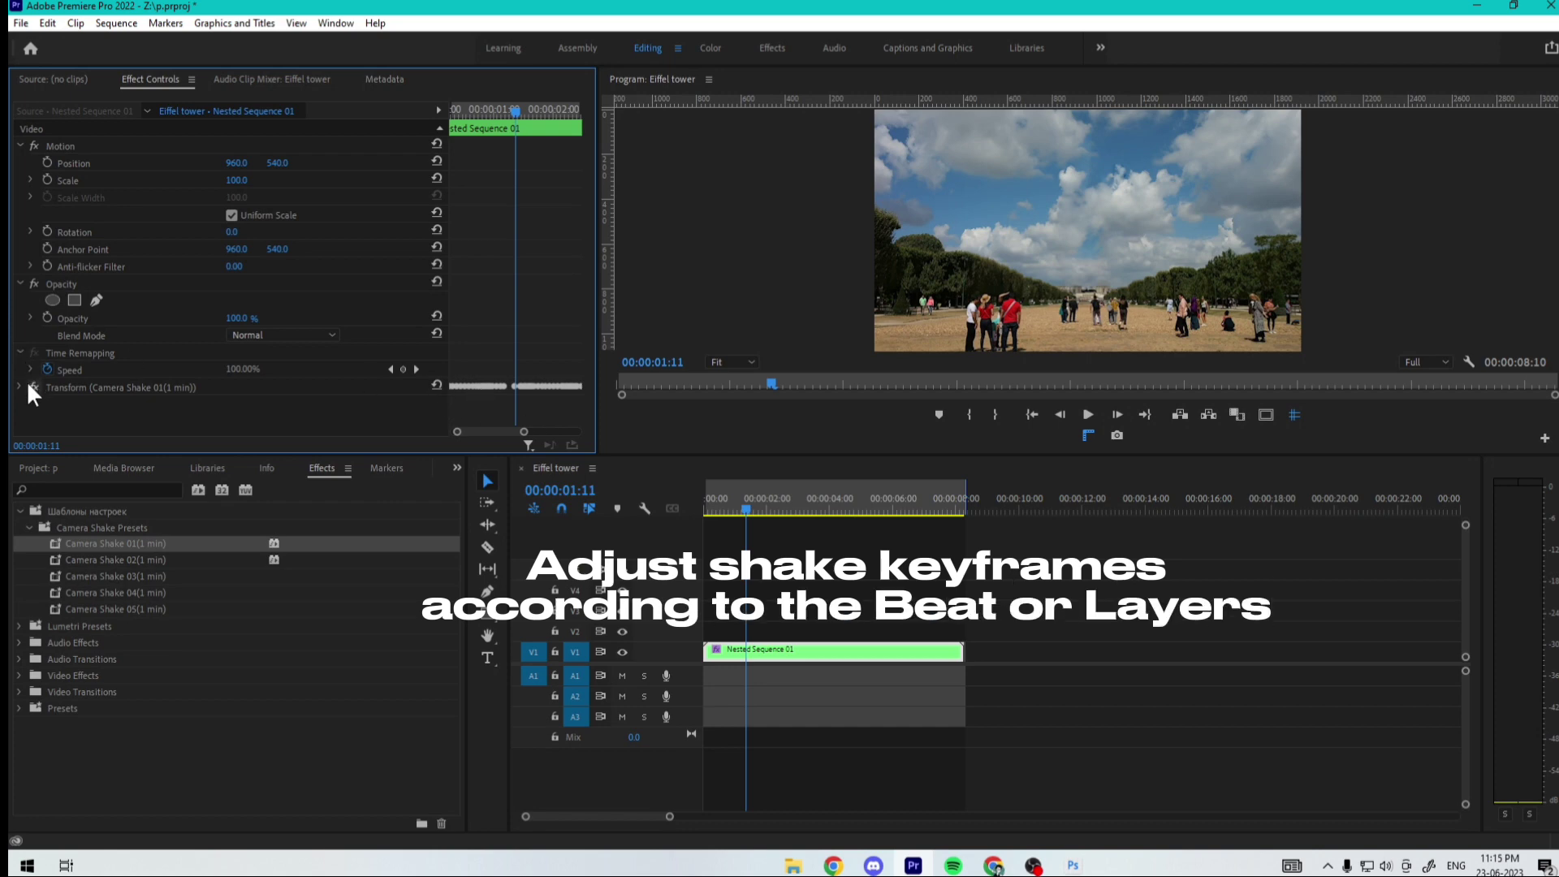
pyautogui.click(28, 387)
pyautogui.click(20, 387)
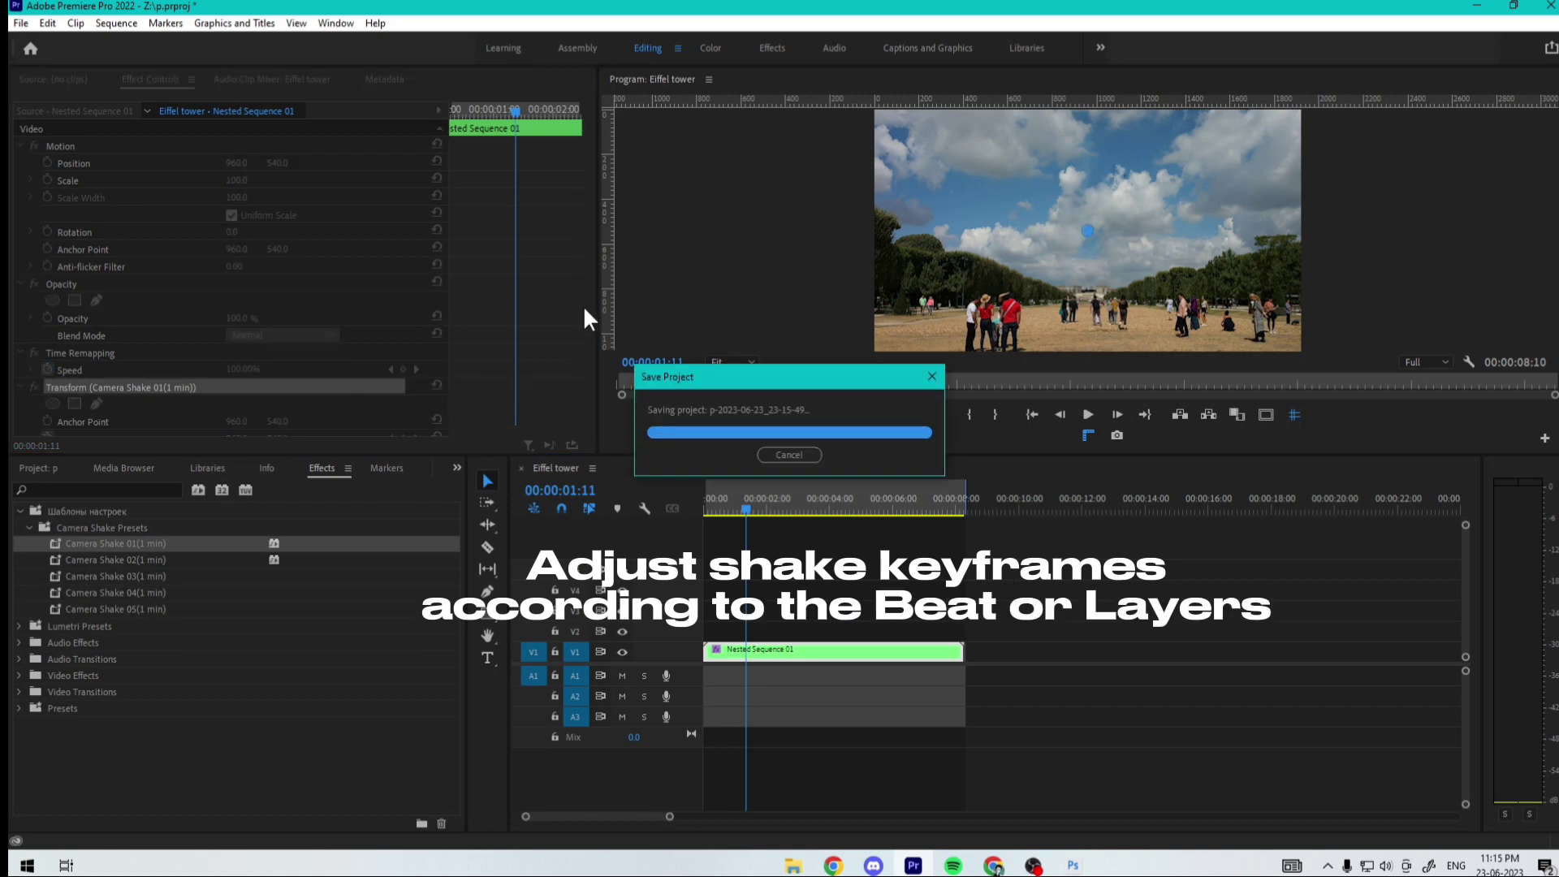
pyautogui.scroll(-2, 577, 347)
pyautogui.scroll(-3, 576, 347)
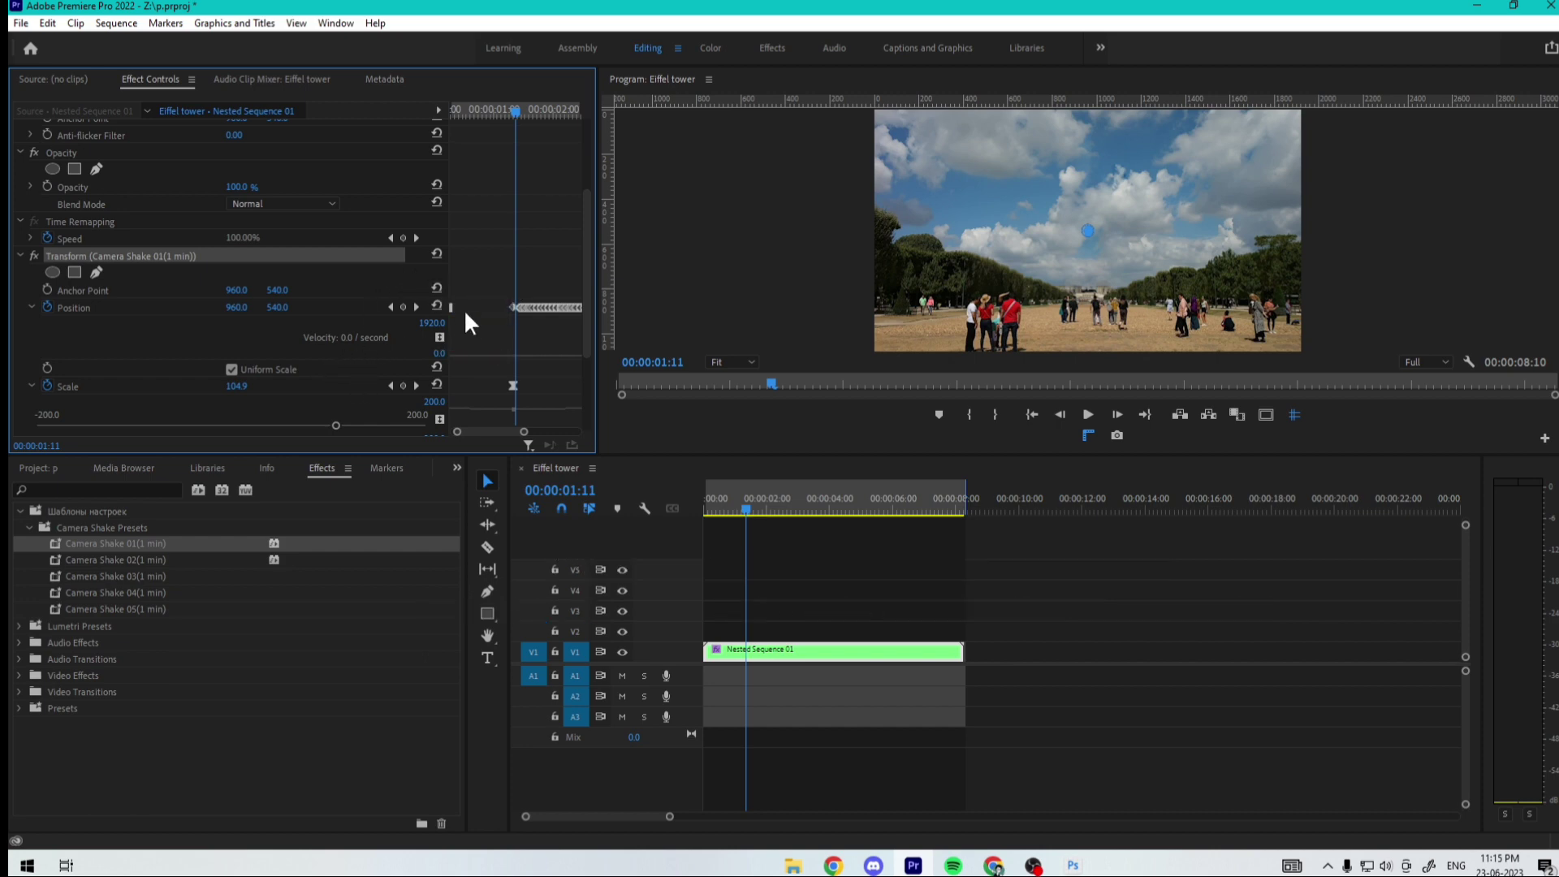
pyautogui.hotkey('shift', 'Left')
pyautogui.hotkey('shift', 'Left')
pyautogui.hotkey('shift', 'Left')
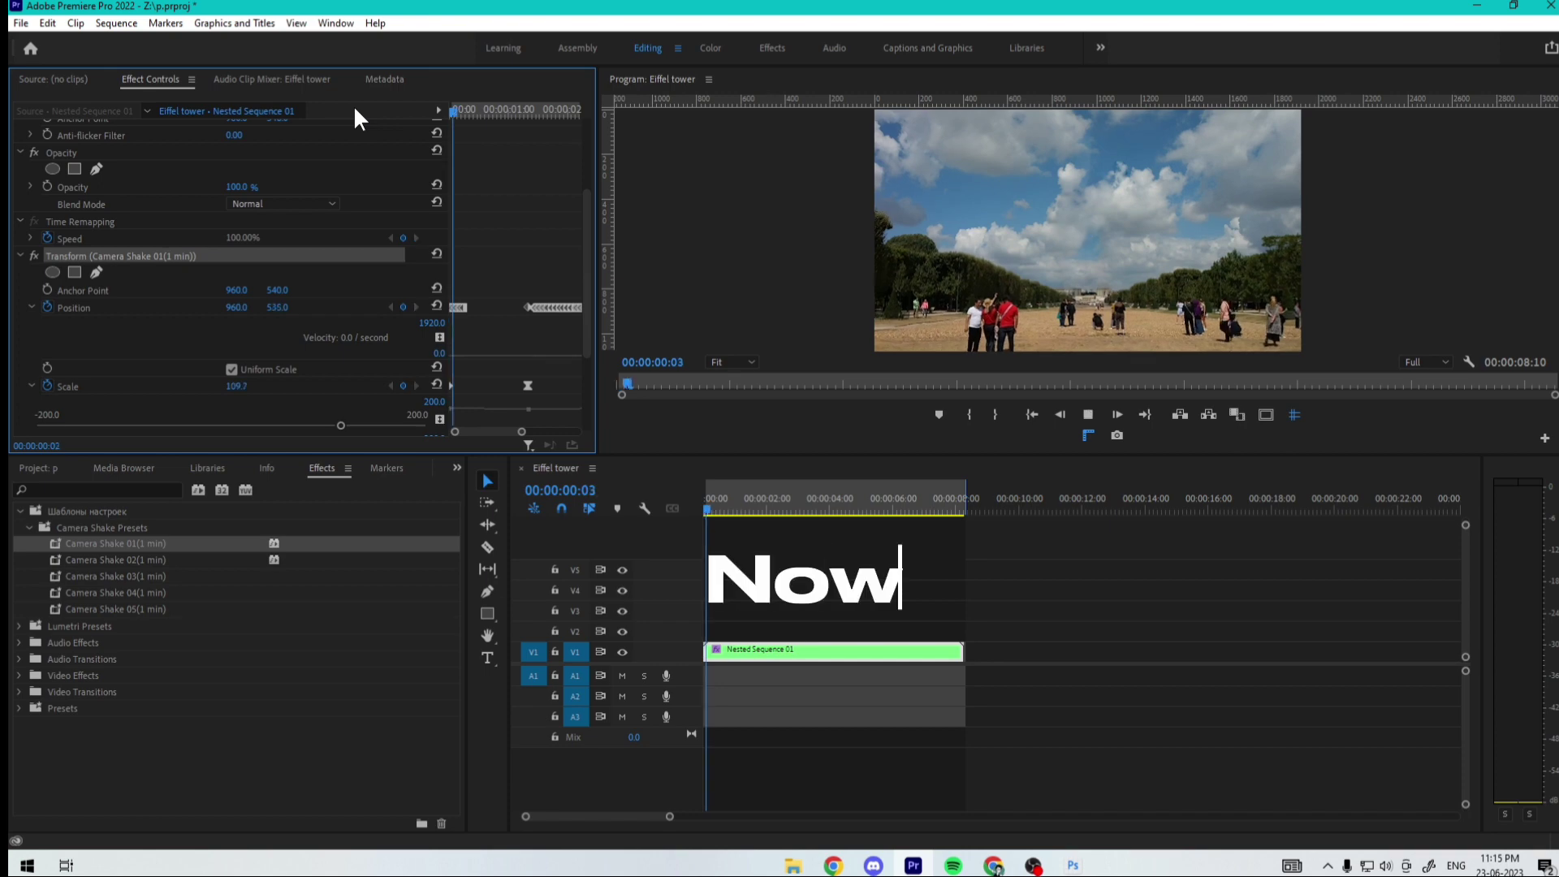
pyautogui.moveTo(511, 280); pyautogui.dragTo(449, 372)
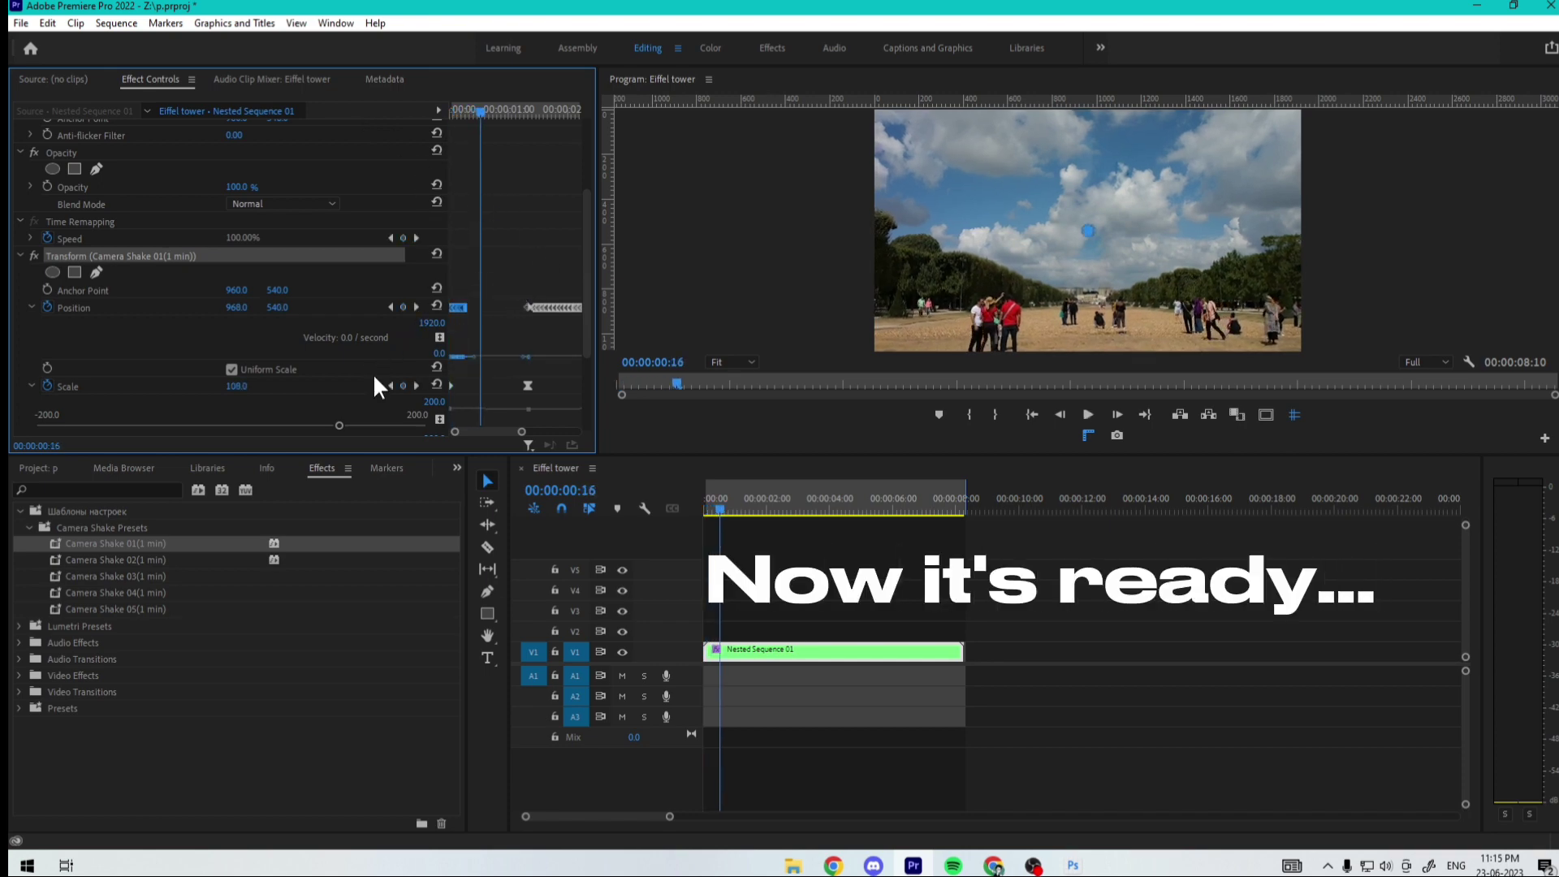
pyautogui.press('Delete')
pyautogui.press('space')
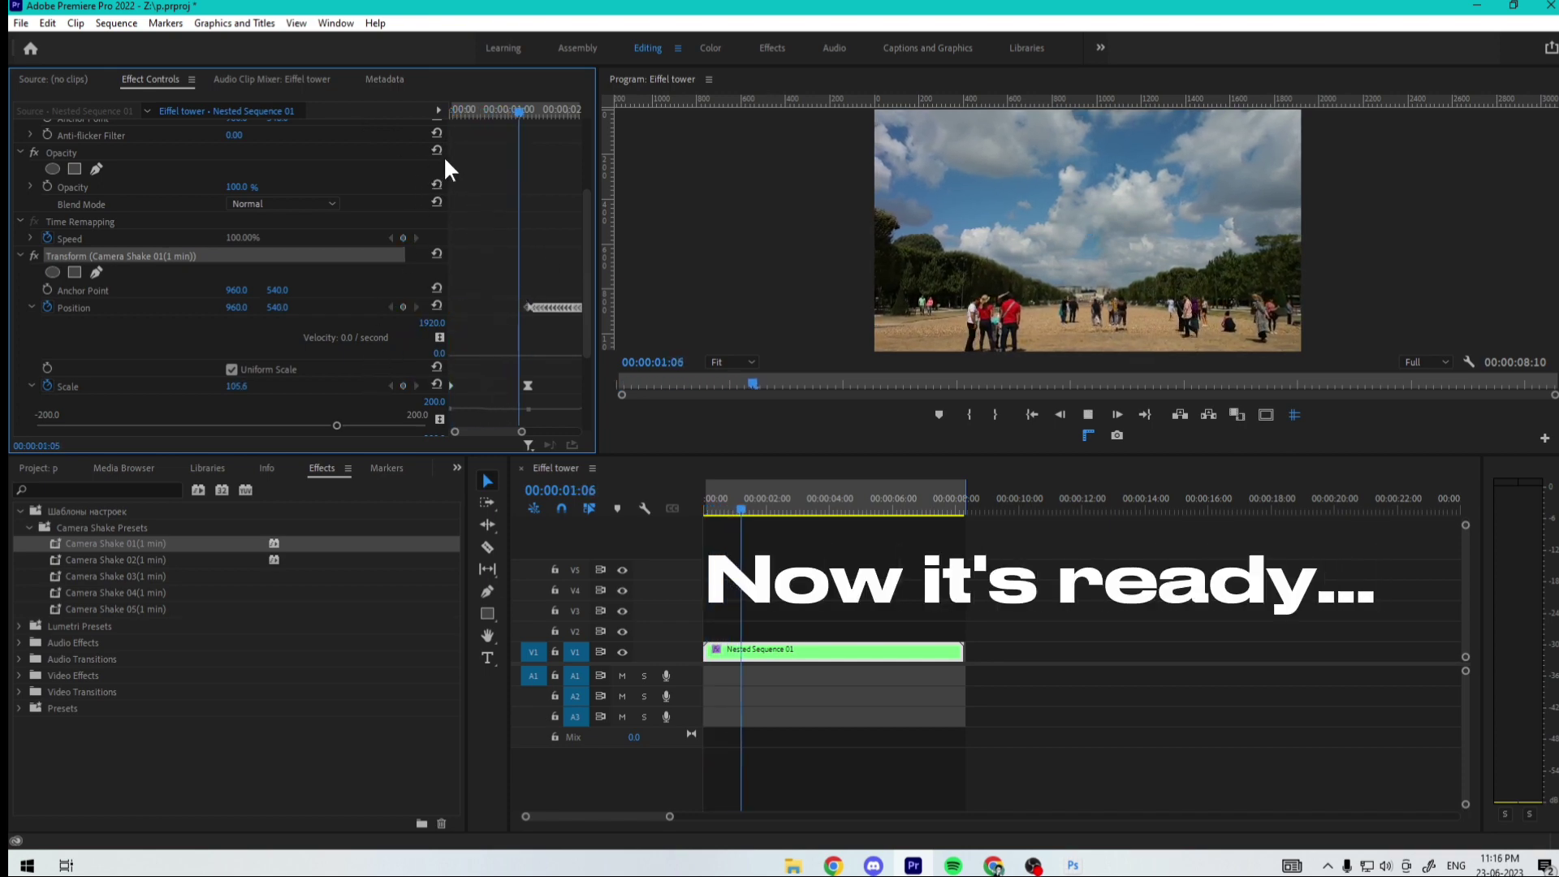